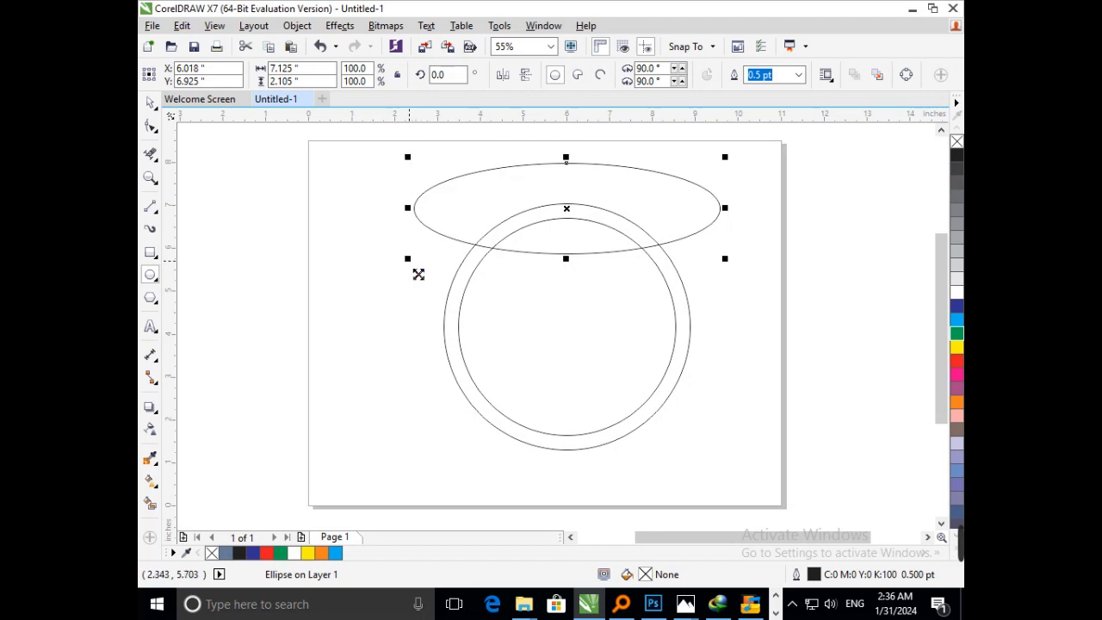
- Add a one-step outside contour to the wide ellipse with an offset of about 0.3 inch
{"action": "left_click_drag", "start_coordinate": [418, 274], "coordinate": [389, 302]}
{"action": "key", "text": "ctrl+z"}
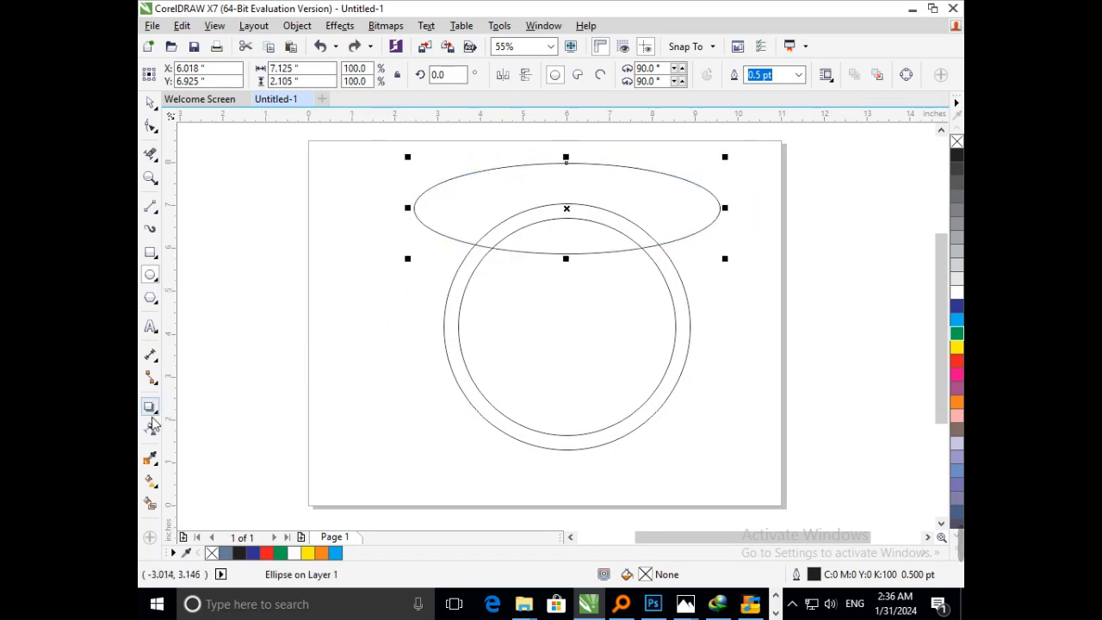
{"action": "left_click", "coordinate": [158, 415]}
{"action": "left_click", "coordinate": [176, 424]}
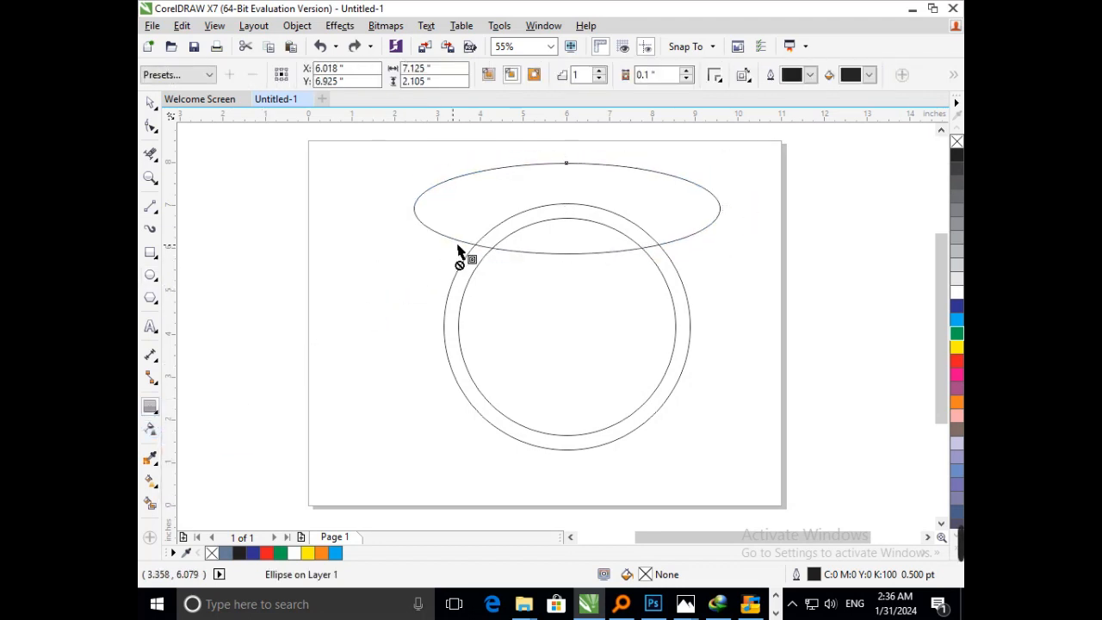
{"action": "left_click_drag", "start_coordinate": [459, 245], "coordinate": [424, 274]}
- Delete the inner ellipse's lower segment that lies inside the smaller circle
{"action": "left_click", "coordinate": [152, 155]}
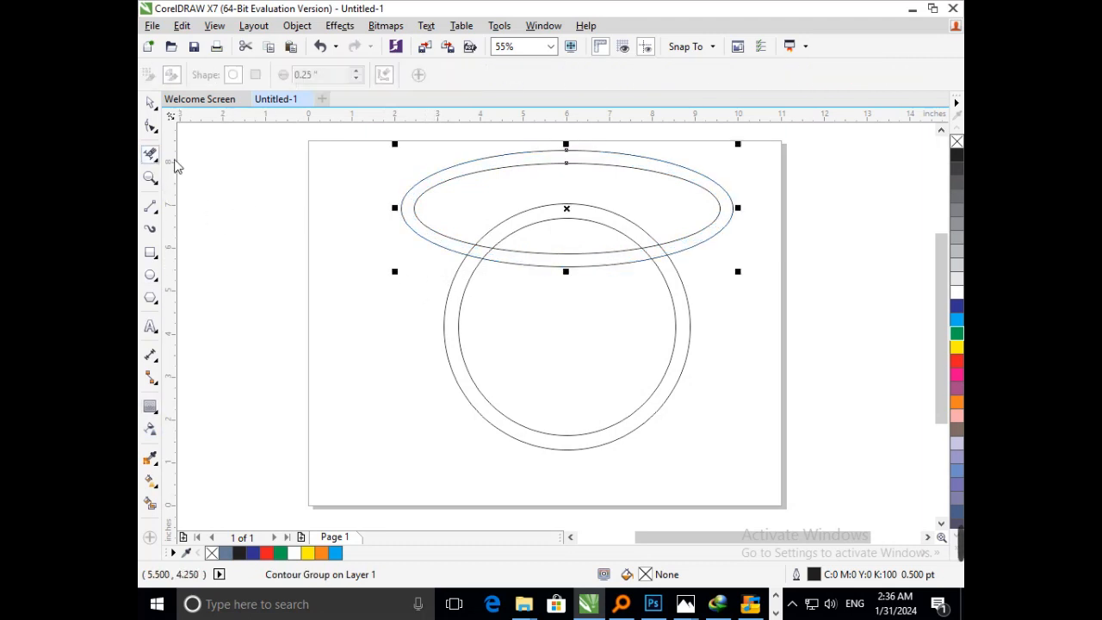
{"action": "left_click_drag", "start_coordinate": [602, 212], "coordinate": [594, 241]}
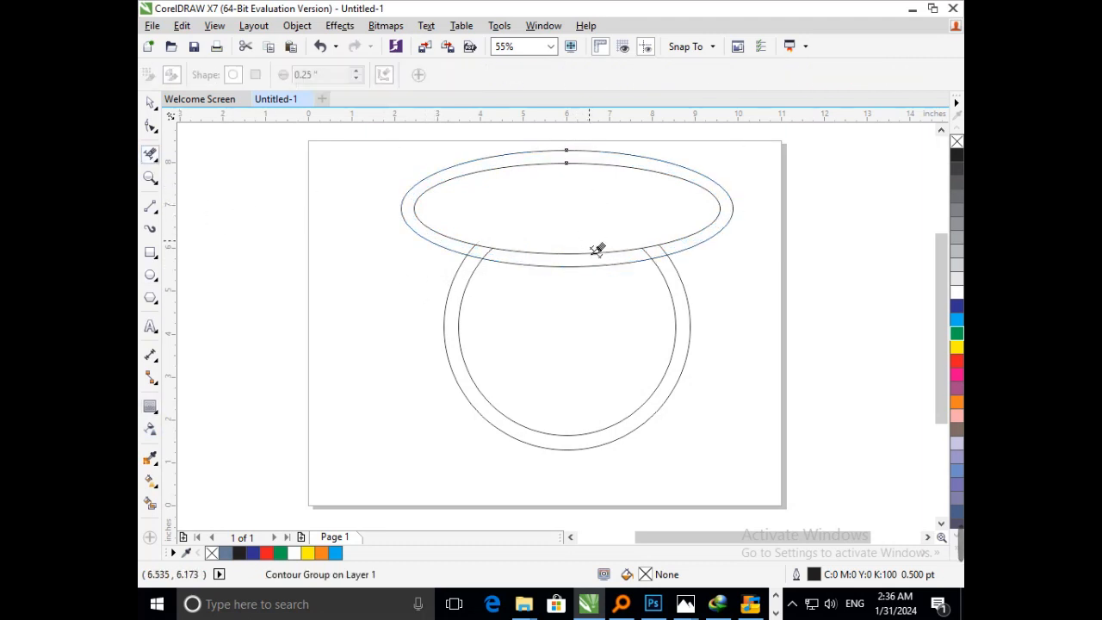
{"action": "key", "text": "ctrl+z"}
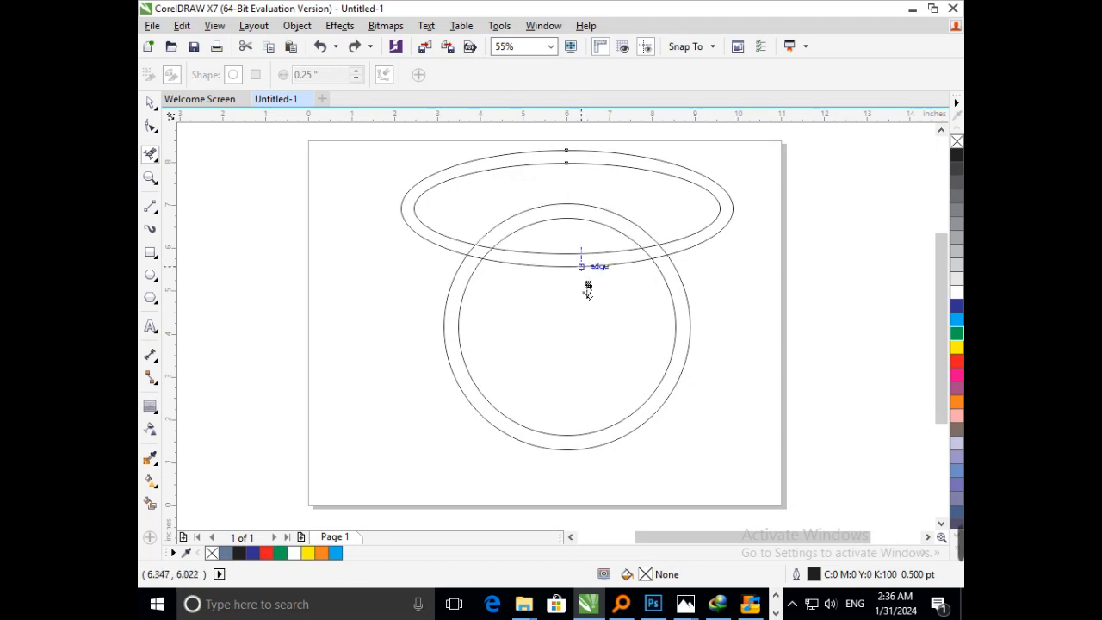
{"action": "left_click", "coordinate": [565, 269]}
- Break the ellipse's contour group apart
{"action": "left_click", "coordinate": [151, 104]}
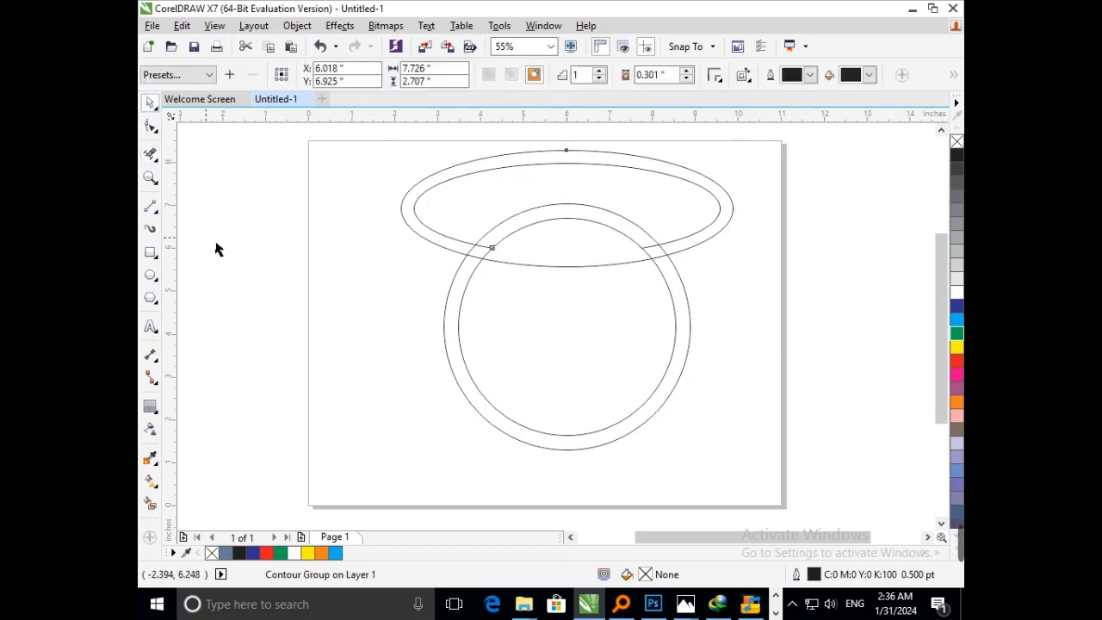
{"action": "left_click", "coordinate": [216, 241]}
{"action": "left_click", "coordinate": [432, 243]}
{"action": "left_click", "coordinate": [491, 247]}
{"action": "left_click", "coordinate": [297, 25]}
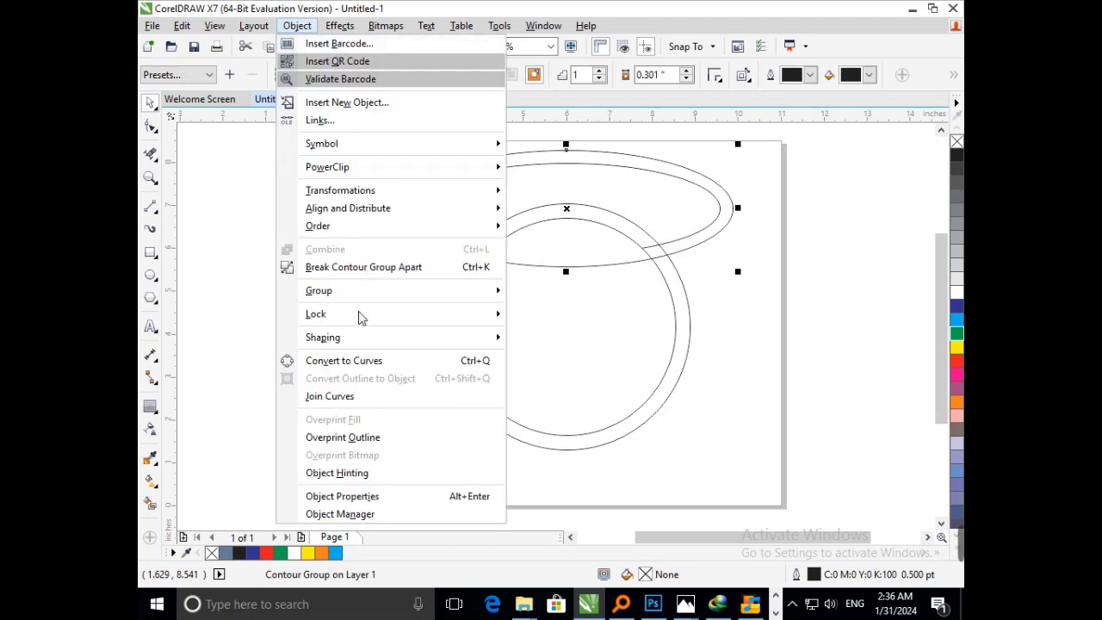
{"action": "left_click", "coordinate": [345, 267]}
- Delete the outer ellipse's lower segment that lies inside the smaller circle
{"action": "key", "text": "space"}
{"action": "left_click", "coordinate": [551, 258]}
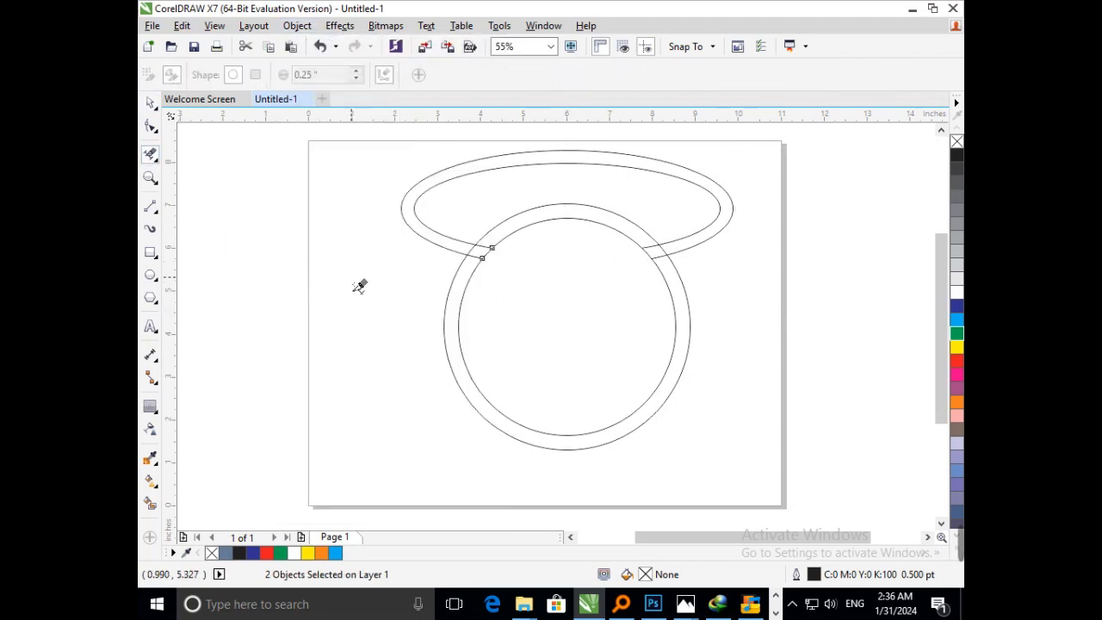
{"action": "left_click", "coordinate": [149, 104]}
{"action": "left_click", "coordinate": [229, 342]}
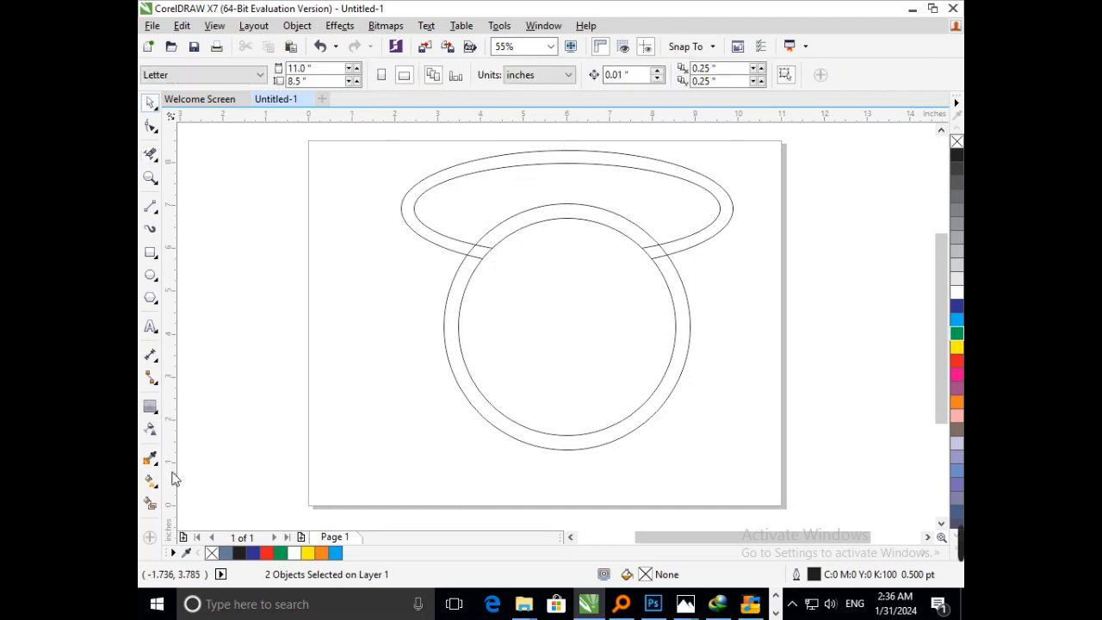
- Delete the larger circle's segments that cross the elliptical band at both of its ends
{"action": "left_click", "coordinate": [479, 258]}
{"action": "left_click", "coordinate": [149, 154]}
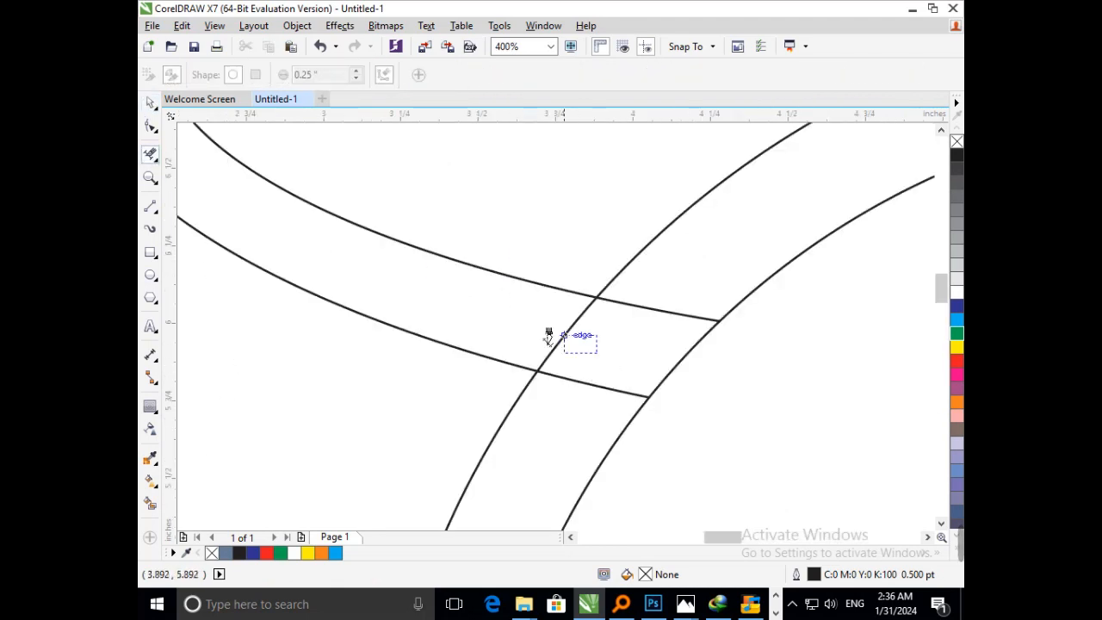
{"action": "key", "text": "F3"}
{"action": "key", "text": "F2"}
{"action": "left_click_drag", "start_coordinate": [632, 232], "coordinate": [694, 289]}
{"action": "left_click_drag", "start_coordinate": [592, 267], "coordinate": [551, 280]}
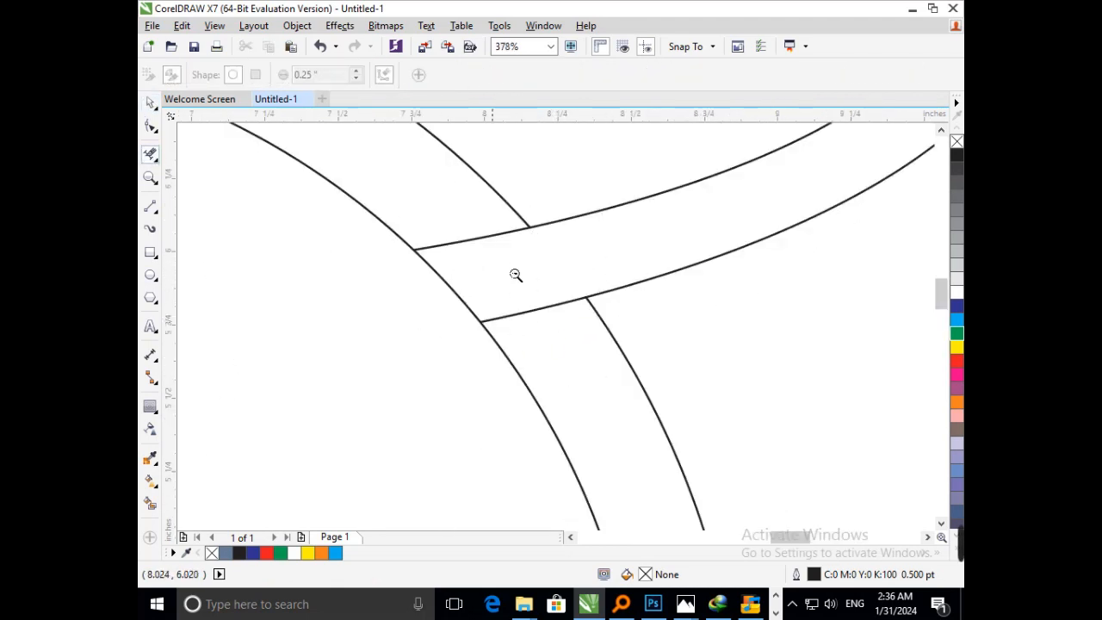
{"action": "key", "text": "F3"}
- Fill the open elliptical band as a new shape in blue-gray with a 0.5 pt outline using Smart Fill
{"action": "left_click", "coordinate": [149, 503]}
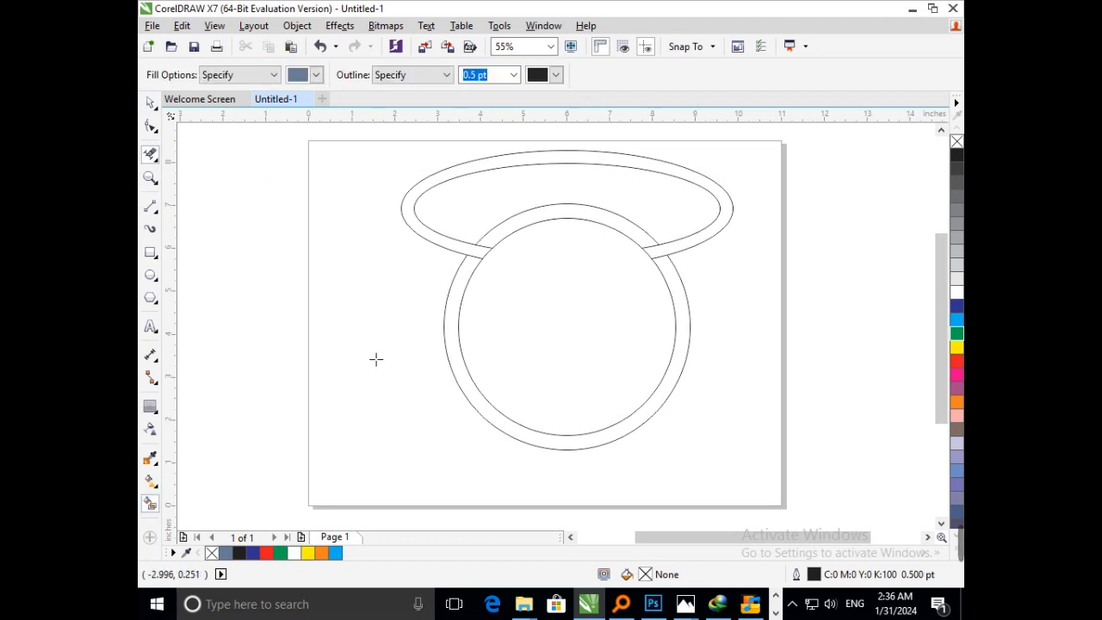
{"action": "left_click", "coordinate": [474, 247]}
{"action": "left_click", "coordinate": [148, 101]}
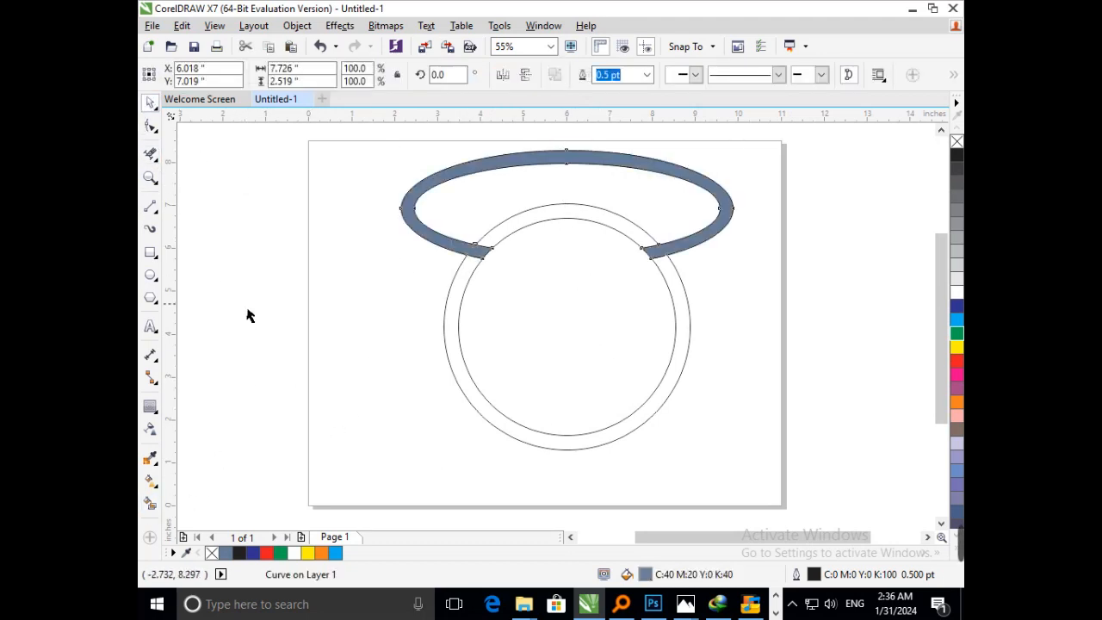
- Make a smaller copy of the filled band inside it, scaled to 83.9% width and 69.9% height
{"action": "left_click", "coordinate": [450, 248]}
{"action": "left_click_drag", "start_coordinate": [394, 261], "coordinate": [435, 223]}
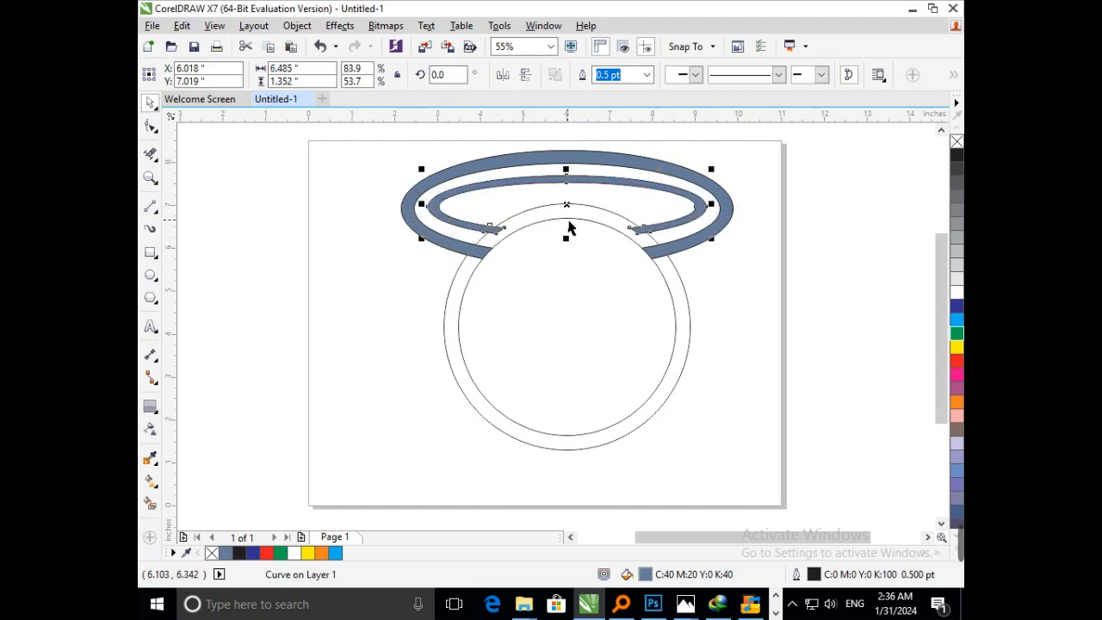
{"action": "left_click_drag", "start_coordinate": [576, 178], "coordinate": [577, 166]}
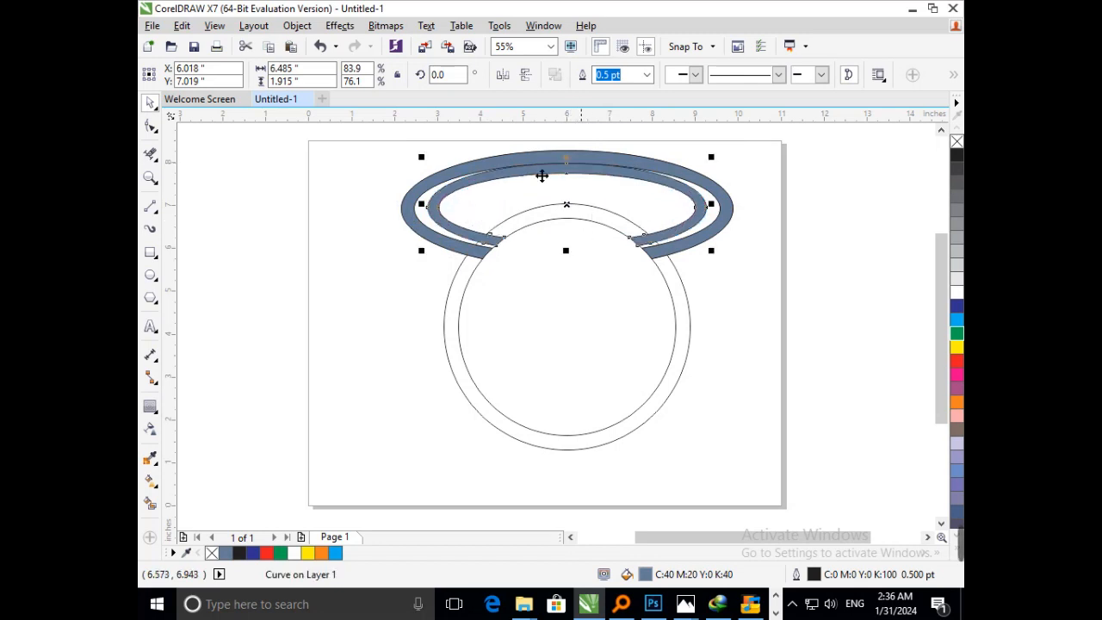
{"action": "scroll", "coordinate": [541, 175], "scroll_direction": "up", "scroll_amount": 5}
{"action": "left_click_drag", "start_coordinate": [695, 291], "coordinate": [689, 337]}
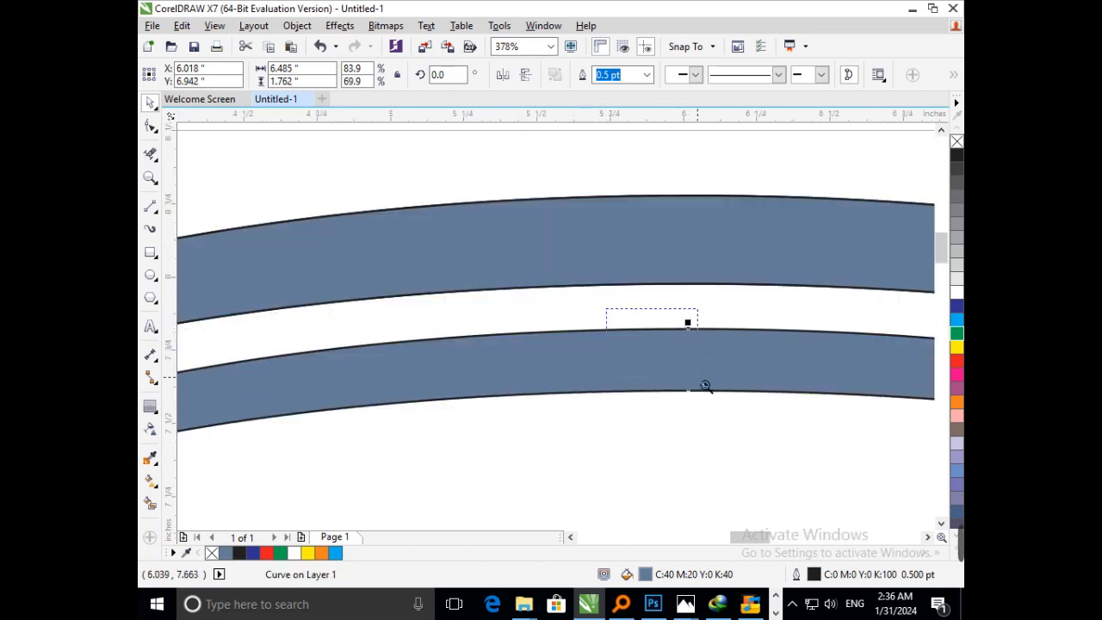
- Reposition the smaller band slightly so that its ends meet the smaller circle
{"action": "scroll", "coordinate": [706, 387], "scroll_direction": "down", "scroll_amount": 5}
{"action": "left_click", "coordinate": [733, 384]}
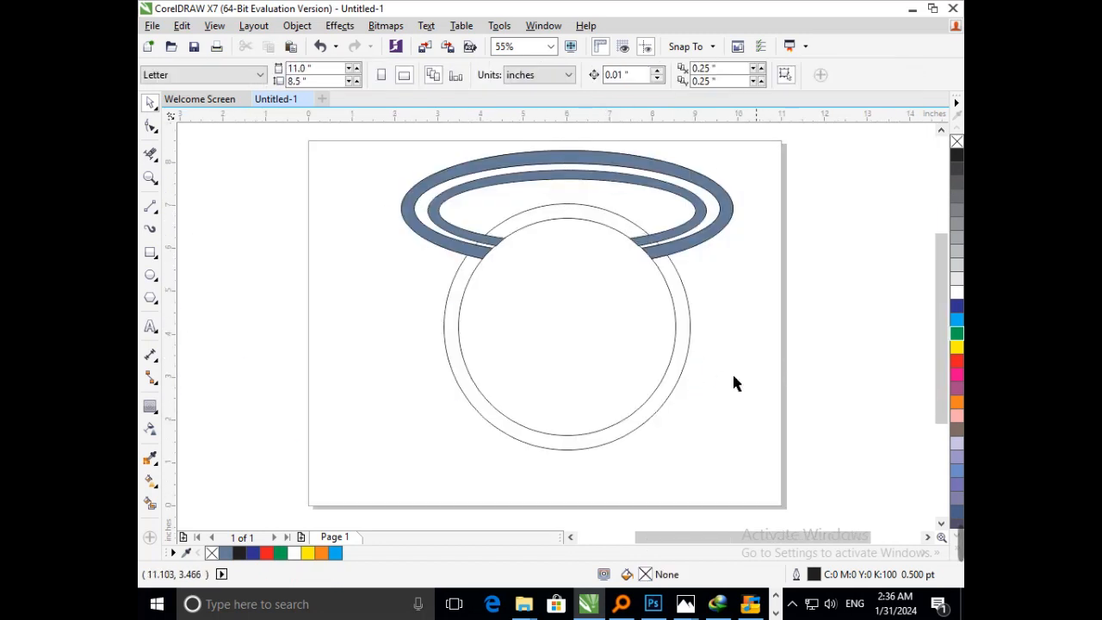
{"action": "scroll", "coordinate": [647, 234], "scroll_direction": "up", "scroll_amount": 5}
{"action": "left_click", "coordinate": [618, 311]}
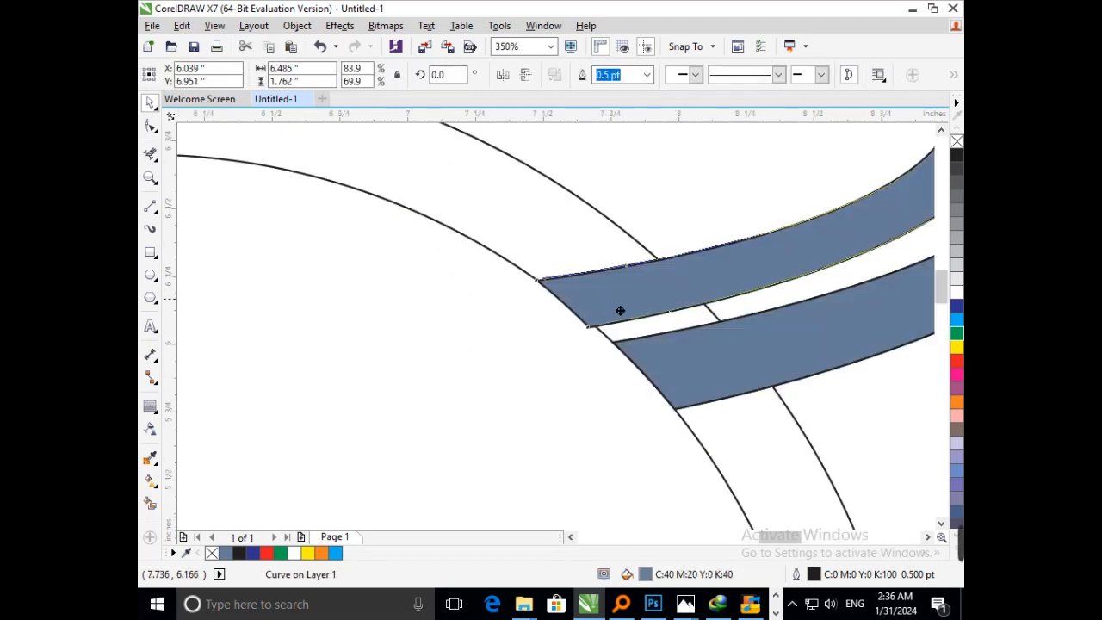
{"action": "scroll", "coordinate": [555, 273], "scroll_direction": "down", "scroll_amount": 5}
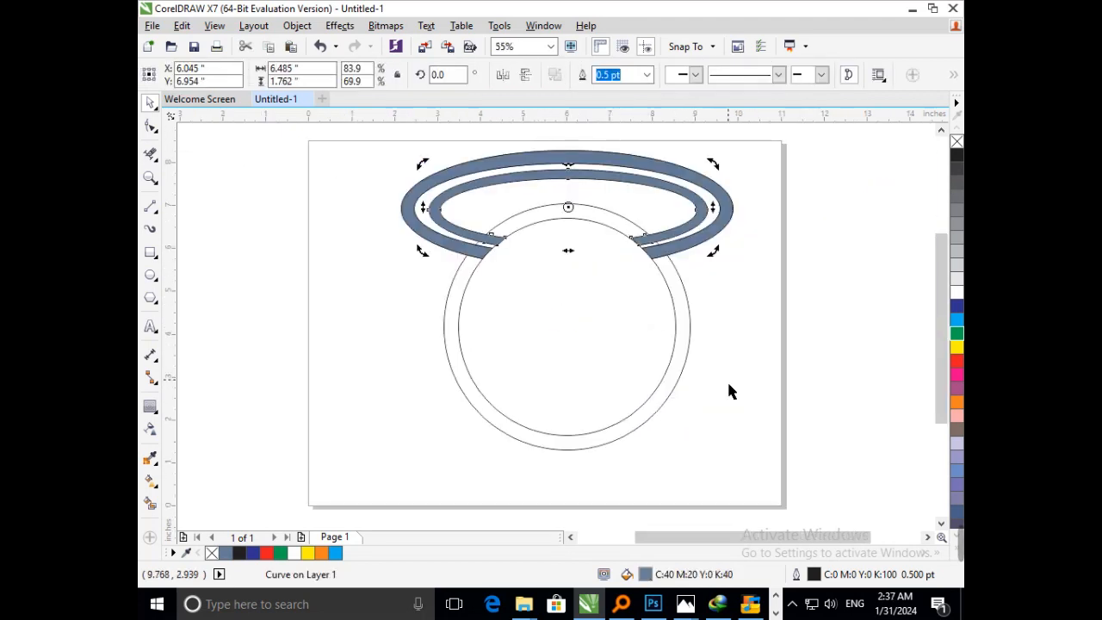
{"action": "left_click", "coordinate": [727, 380]}
{"action": "scroll", "coordinate": [442, 216], "scroll_direction": "up", "scroll_amount": 5}
{"action": "left_click_drag", "start_coordinate": [505, 306], "coordinate": [497, 302]}
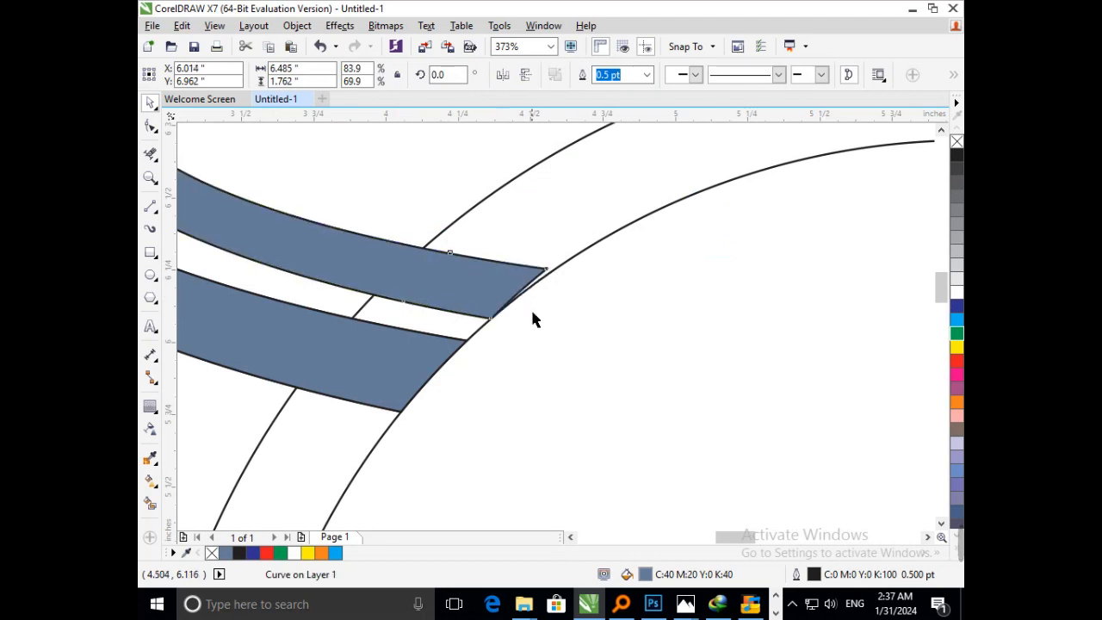
- Move the upper corner node at the smaller band's left end onto the smaller circle's edge
{"action": "left_click", "coordinate": [150, 126]}
{"action": "scroll", "coordinate": [558, 325], "scroll_direction": "up", "scroll_amount": 5}
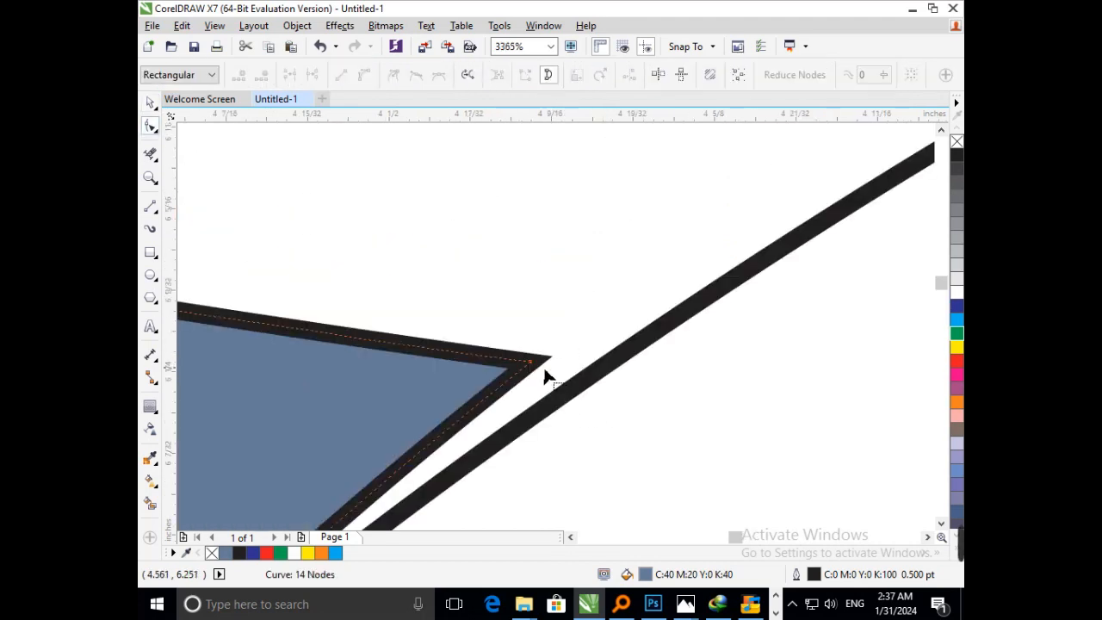
{"action": "left_click_drag", "start_coordinate": [534, 370], "coordinate": [568, 394]}
{"action": "scroll", "coordinate": [579, 405], "scroll_direction": "down", "scroll_amount": 5}
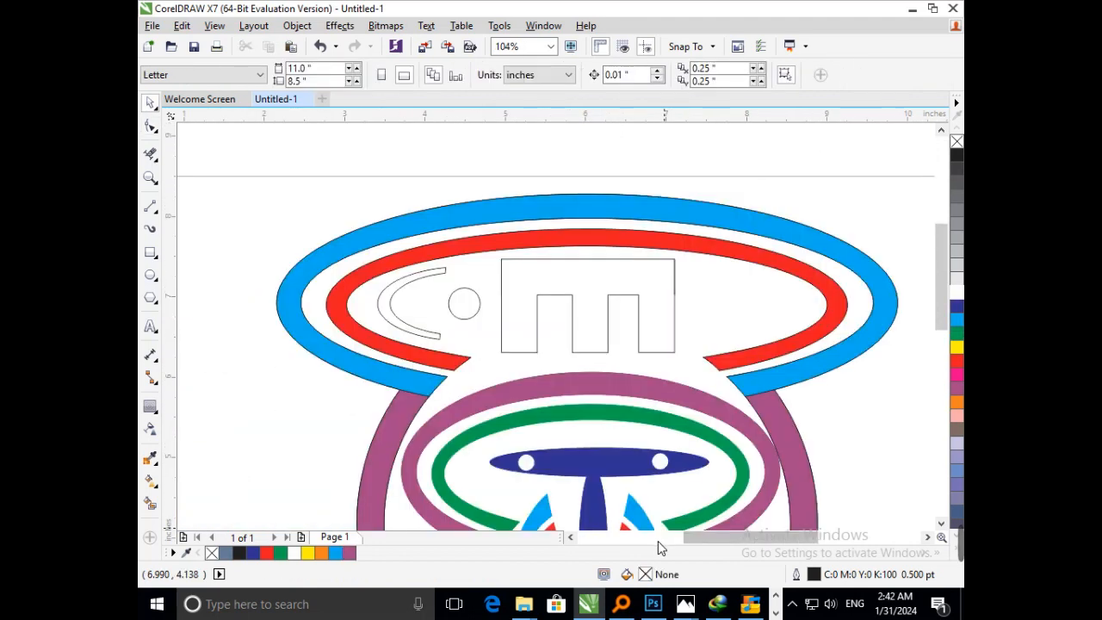
{"action": "left_click", "coordinate": [912, 7]}
{"action": "left_click", "coordinate": [629, 608]}
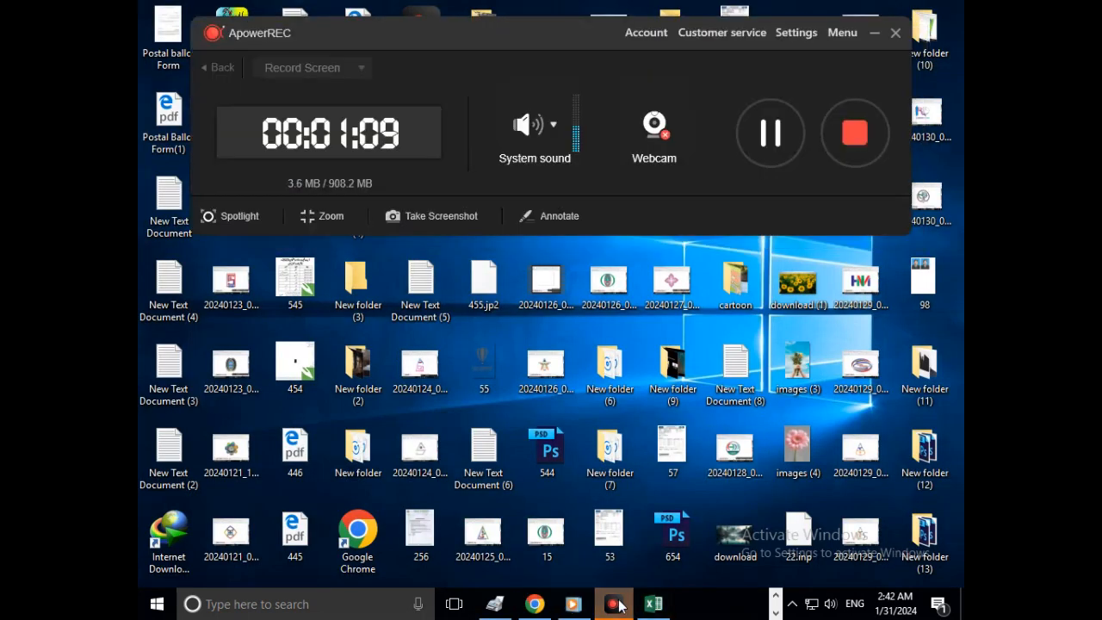
{"action": "left_click", "coordinate": [629, 607]}
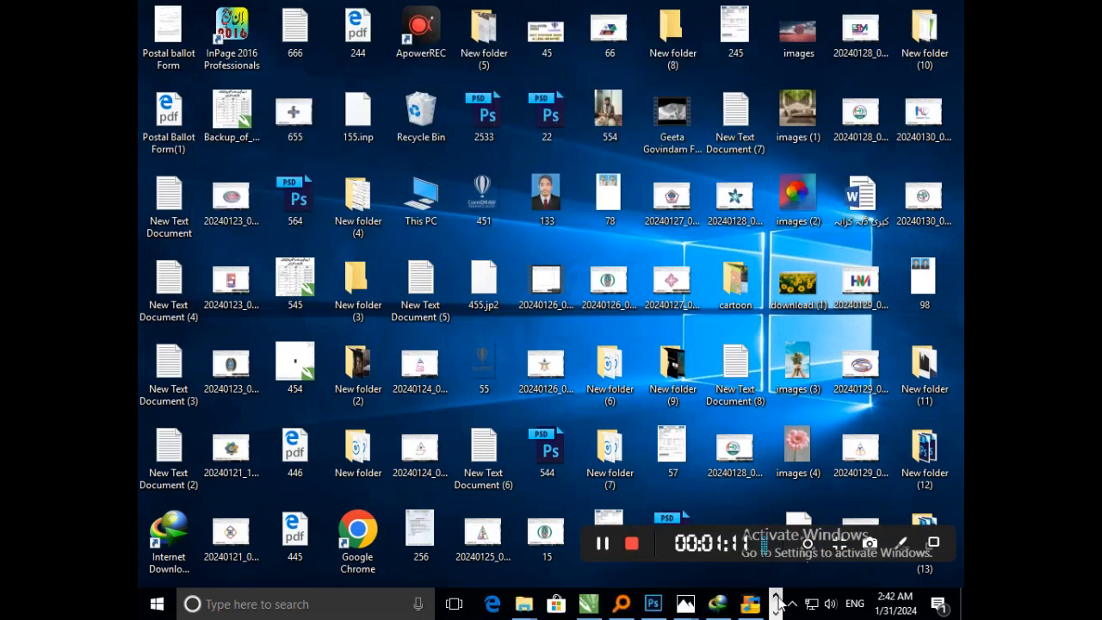
{"action": "left_click", "coordinate": [775, 607]}
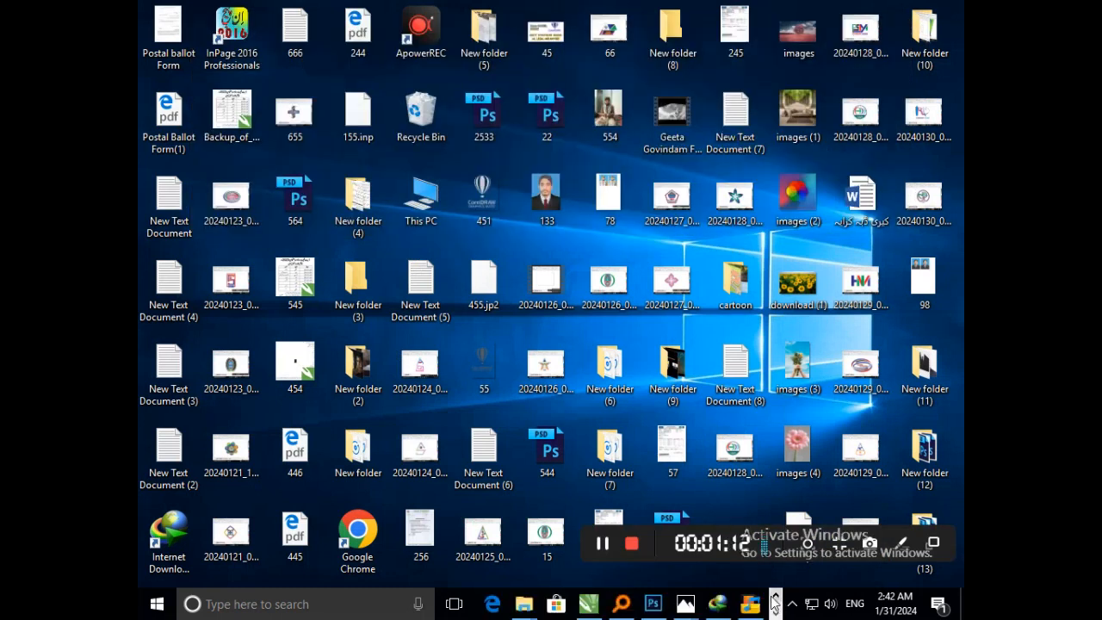
{"action": "left_click", "coordinate": [593, 606]}
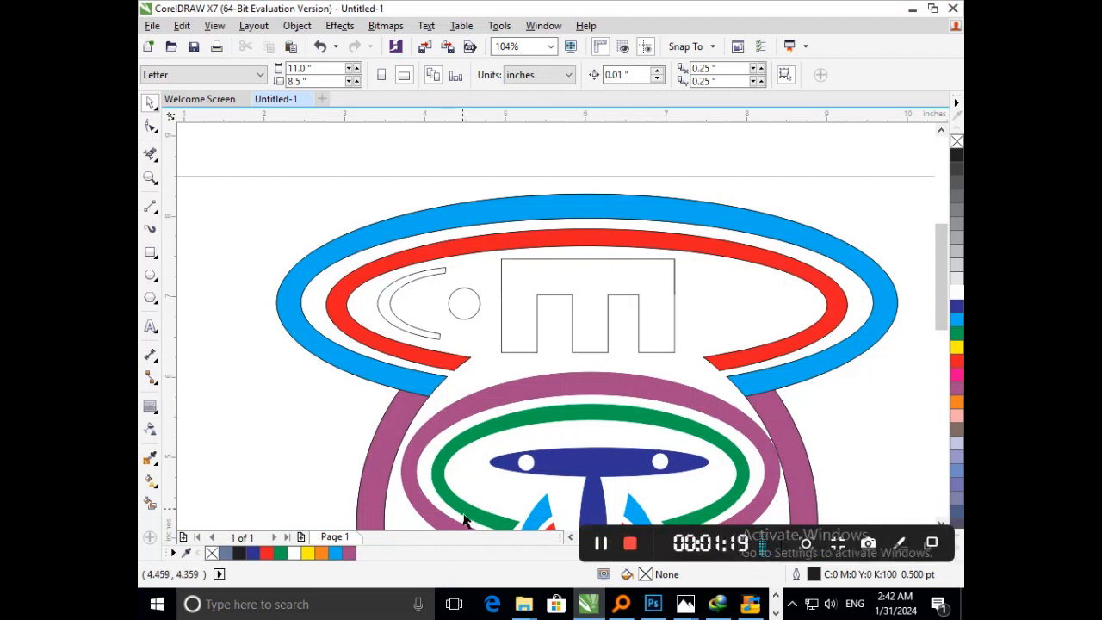
- Fill the three-pronged outline inside the red band as a new blue-gray shape with Smart Fill
{"action": "left_click", "coordinate": [535, 353]}
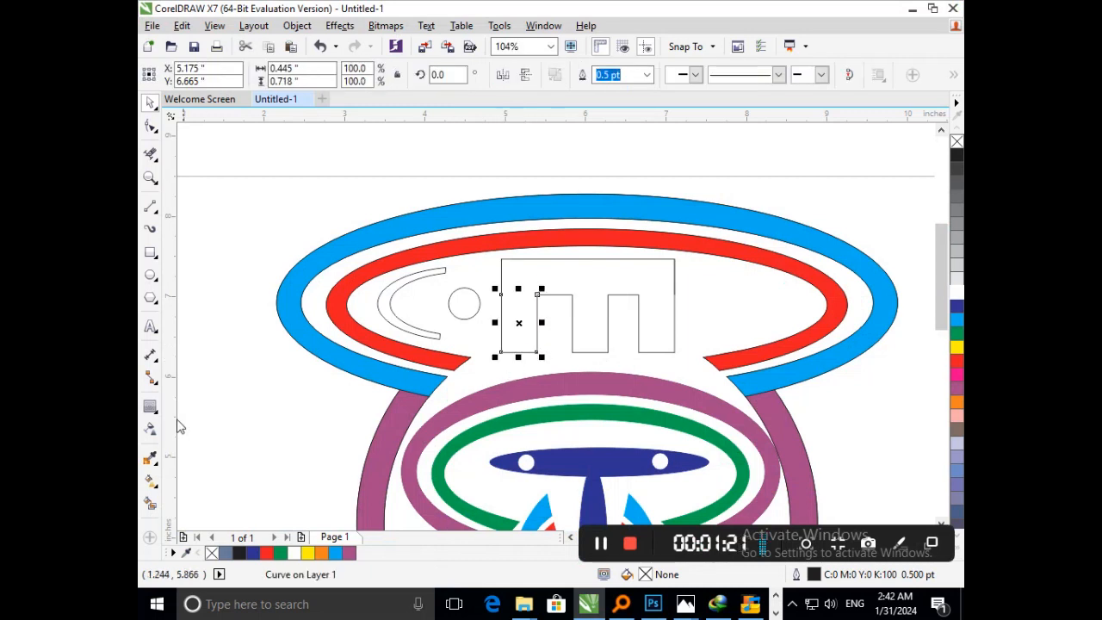
{"action": "left_click", "coordinate": [150, 505]}
{"action": "left_click", "coordinate": [585, 280]}
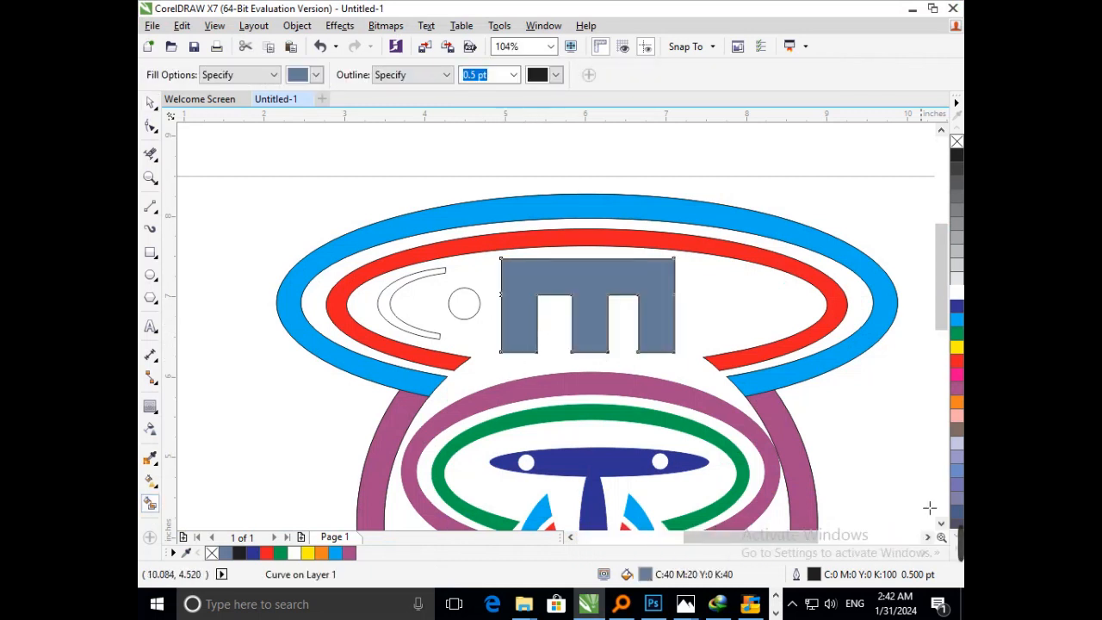
{"action": "left_click", "coordinate": [150, 102]}
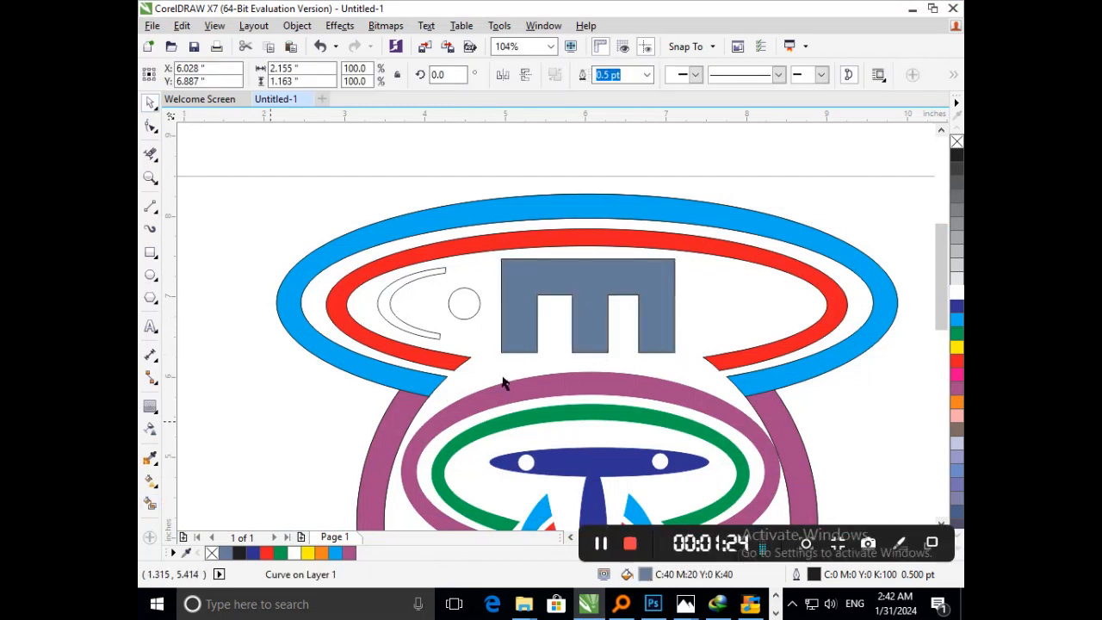
- Scale the filled three-pronged shape to 65.4% and move it left, next to the small circle
{"action": "left_click", "coordinate": [527, 352]}
{"action": "left_click_drag", "start_coordinate": [504, 372], "coordinate": [532, 357]}
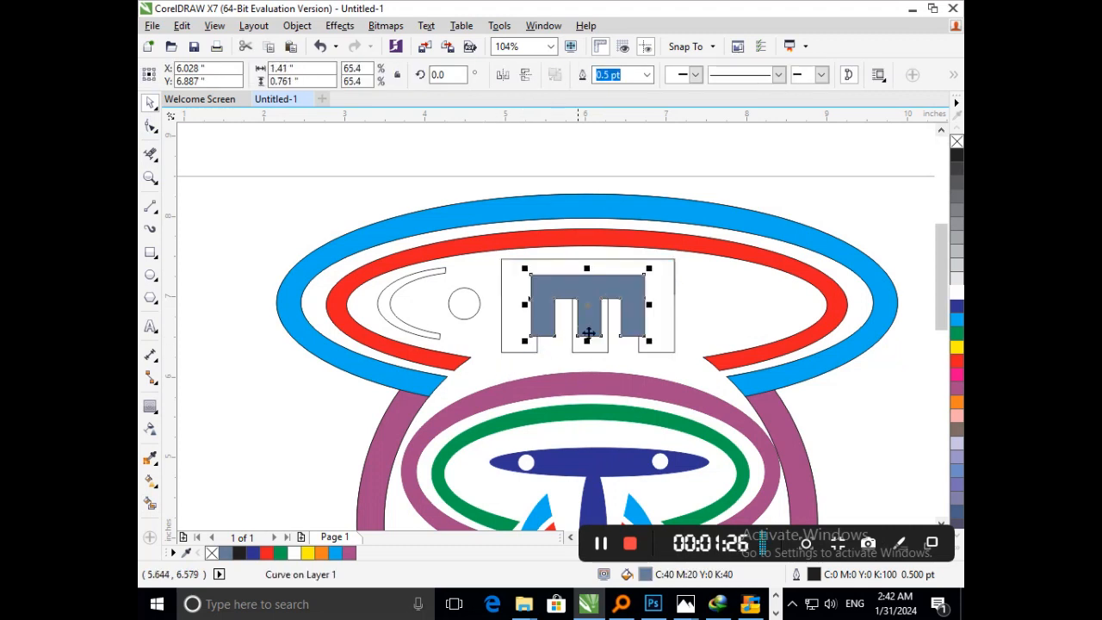
{"action": "left_click_drag", "start_coordinate": [591, 332], "coordinate": [558, 333]}
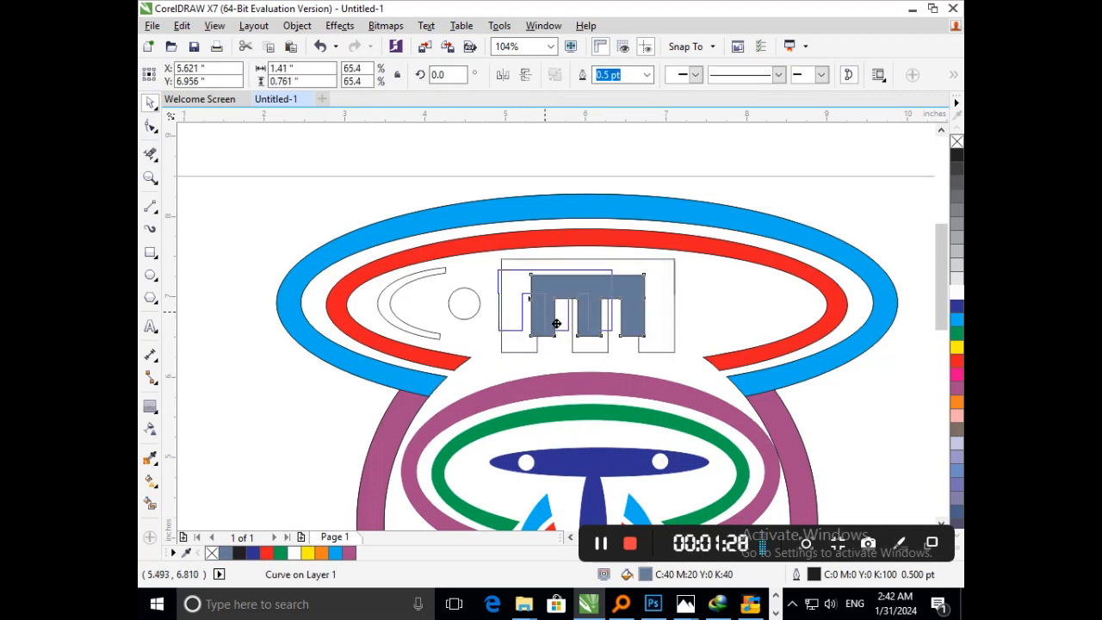
{"action": "left_click", "coordinate": [255, 418]}
- Delete the leftover construction outlines around the filled three-pronged shape
{"action": "left_click", "coordinate": [522, 356]}
{"action": "key", "text": "Delete"}
{"action": "left_click", "coordinate": [582, 353]}
{"action": "key", "text": "Delete"}
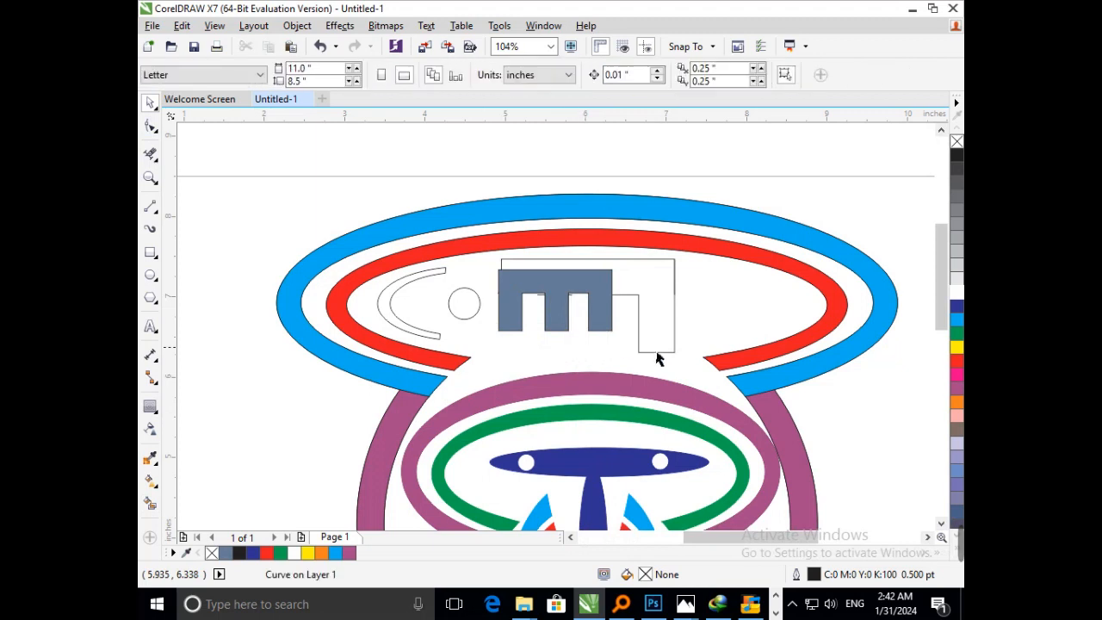
{"action": "left_click", "coordinate": [656, 353]}
{"action": "key", "text": "Delete"}
{"action": "left_click", "coordinate": [640, 297]}
{"action": "key", "text": "Delete"}
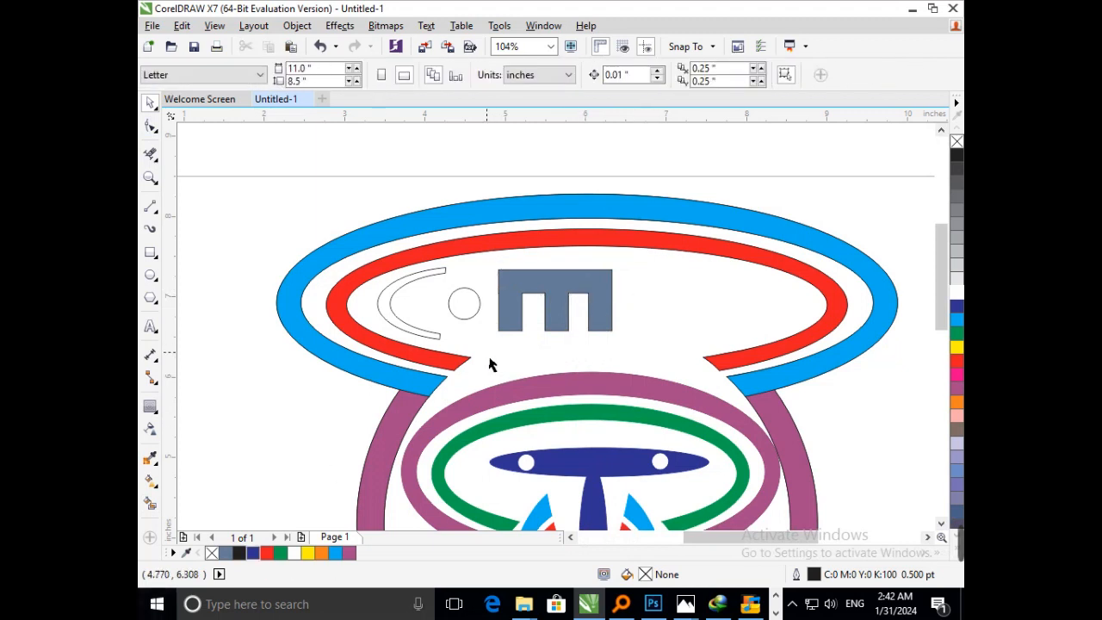
- Resize the three-pronged shape to about 1.115 by 1.044 inches and move it closer to the small circle
{"action": "scroll", "coordinate": [562, 364], "scroll_direction": "down", "scroll_amount": 2}
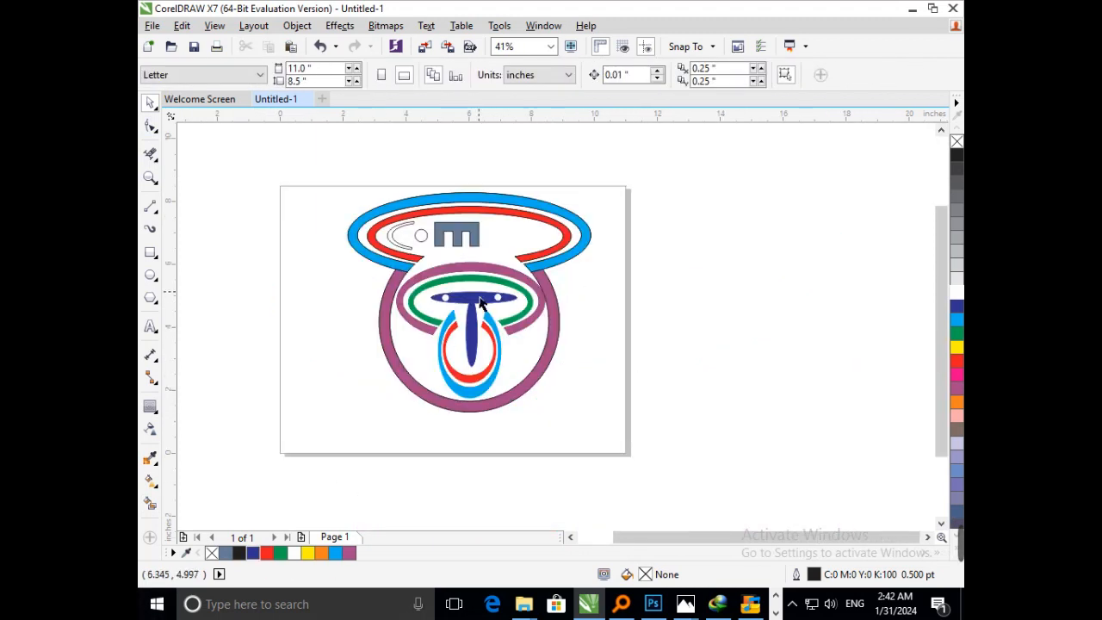
{"action": "scroll", "coordinate": [469, 231], "scroll_direction": "up", "scroll_amount": 3}
{"action": "left_click", "coordinate": [567, 333]}
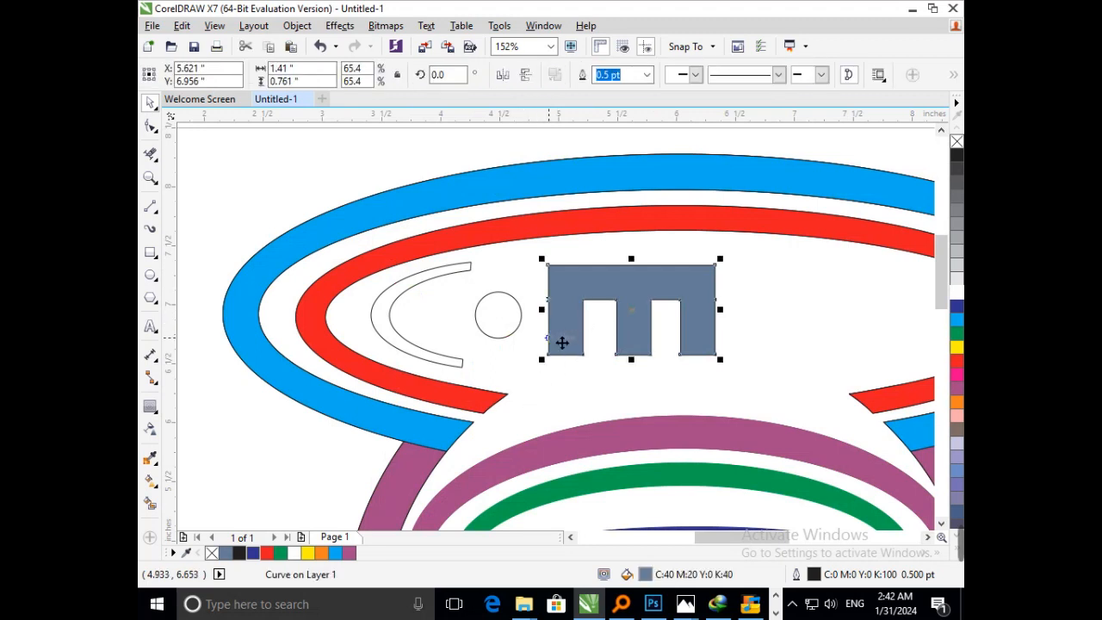
{"action": "left_click_drag", "start_coordinate": [556, 324], "coordinate": [561, 351]}
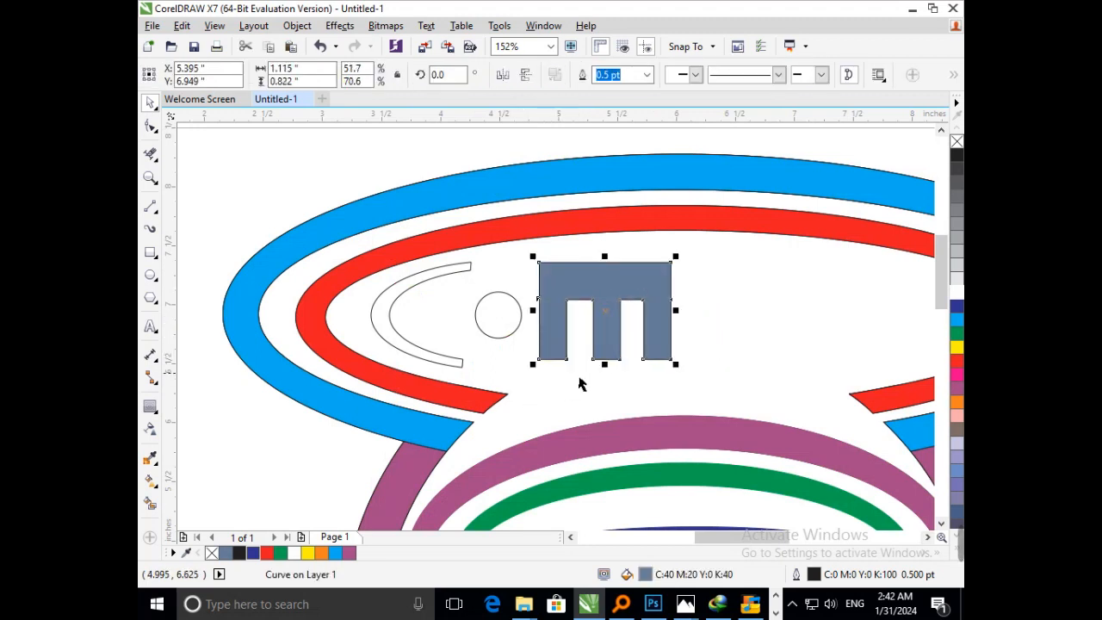
{"action": "mouse_move", "coordinate": [618, 375]}
{"action": "left_mouse_down"}
{"action": "mouse_move", "coordinate": [614, 393]}
{"action": "mouse_move", "coordinate": [608, 383]}
{"action": "left_mouse_up"}
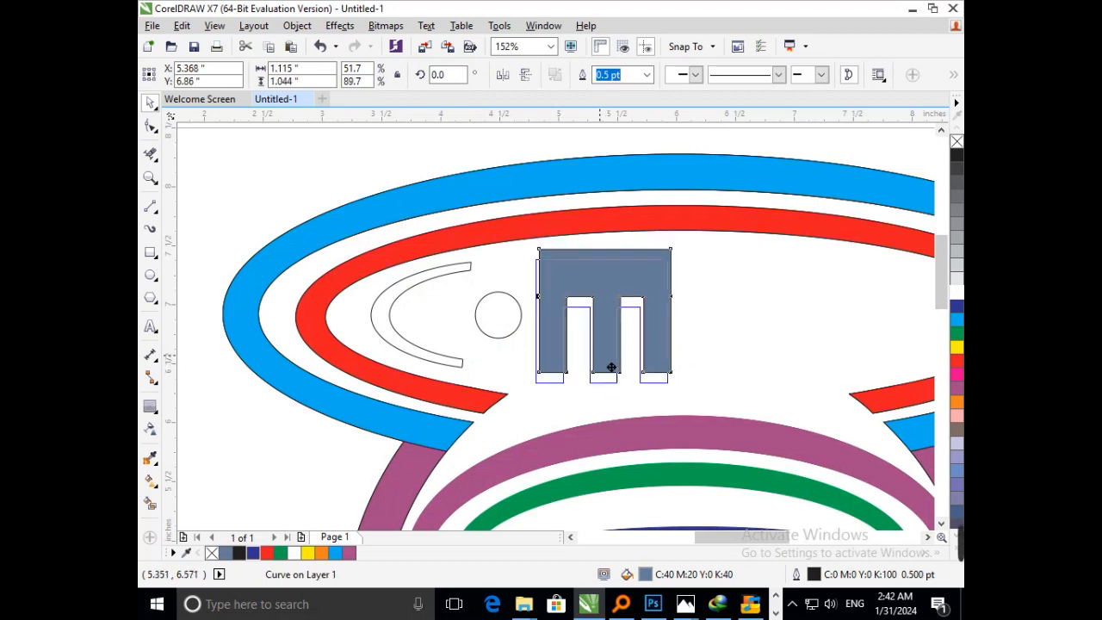
- Duplicate the small circle with a slight horizontal offset and enlarge both circles together to about 0.52 by 0.45 inches
{"action": "left_click_drag", "start_coordinate": [512, 346], "coordinate": [488, 346]}
{"action": "left_click_drag", "start_coordinate": [456, 272], "coordinate": [511, 344]}
{"action": "key", "text": "ctrl+z"}
{"action": "left_click_drag", "start_coordinate": [436, 277], "coordinate": [368, 288]}
{"action": "key", "text": "ctrl+z"}
{"action": "left_click", "coordinate": [484, 298], "text": "shift"}
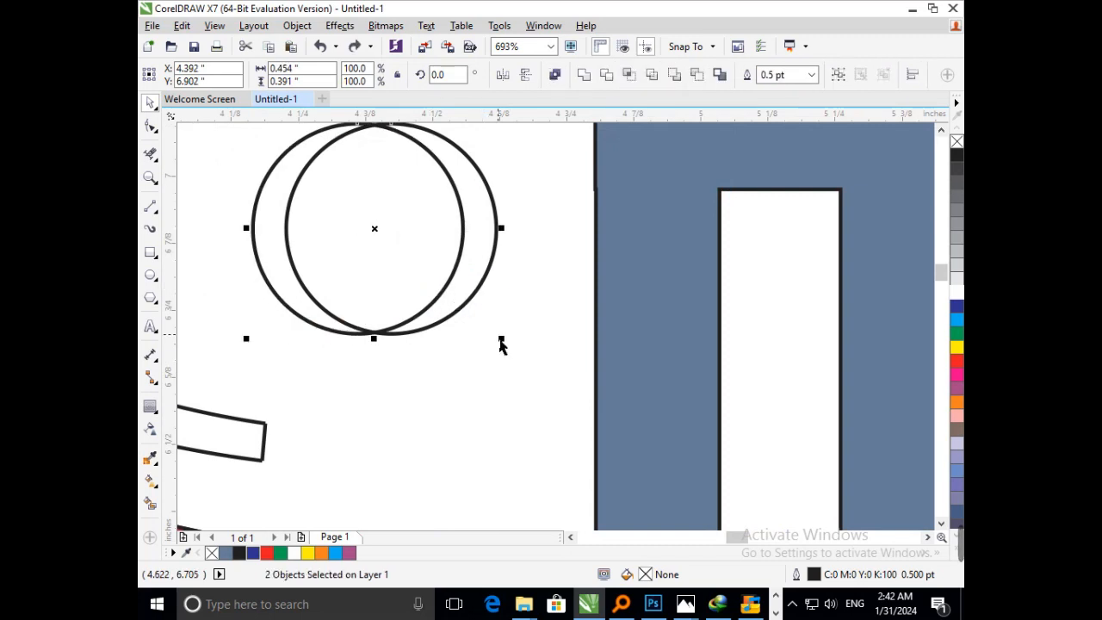
{"action": "left_click_drag", "start_coordinate": [502, 337], "coordinate": [521, 354]}
{"action": "left_click", "coordinate": [393, 296], "text": "shift"}
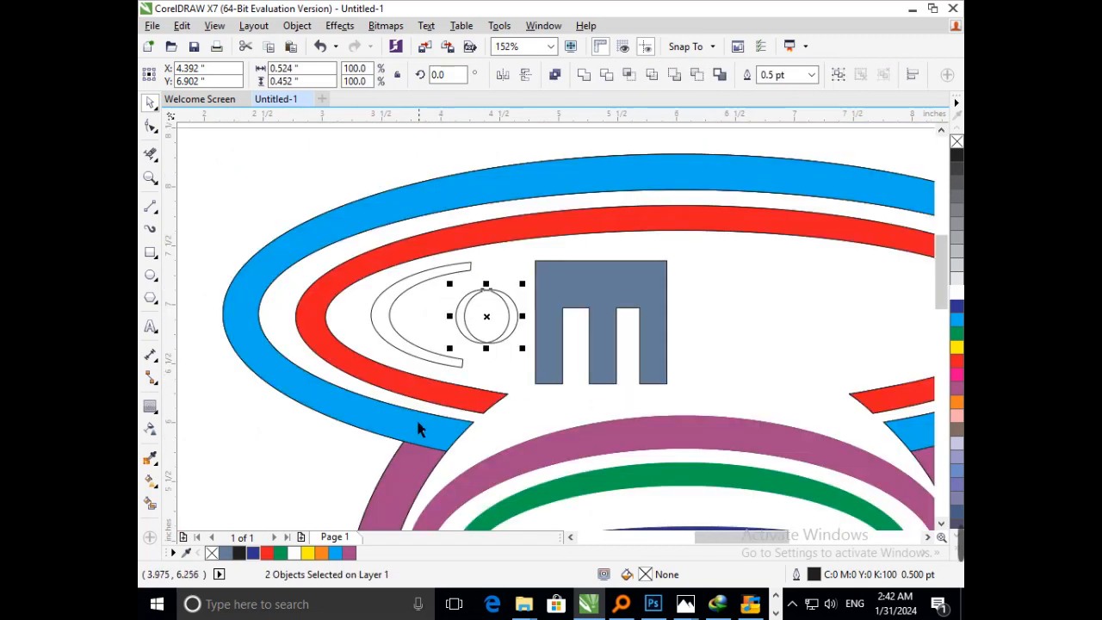
- Fill both crescents between the overlapping circles and the C-shaped band with blue-gray using Smart Fill
{"action": "left_click", "coordinate": [152, 505]}
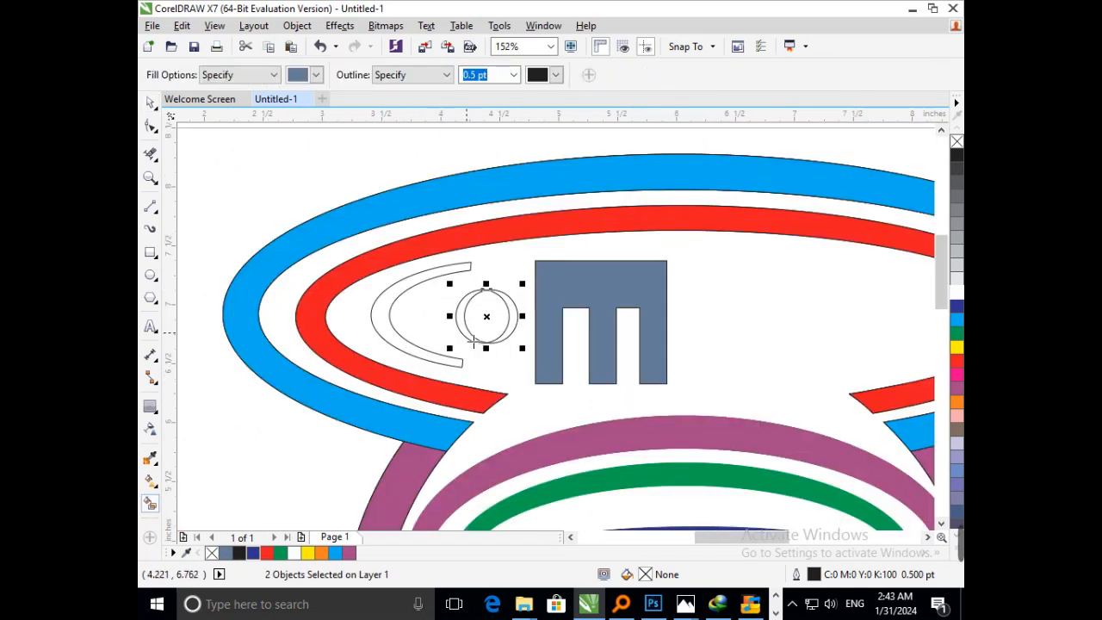
{"action": "left_click", "coordinate": [473, 341]}
{"action": "left_click", "coordinate": [514, 335]}
{"action": "left_click", "coordinate": [415, 356]}
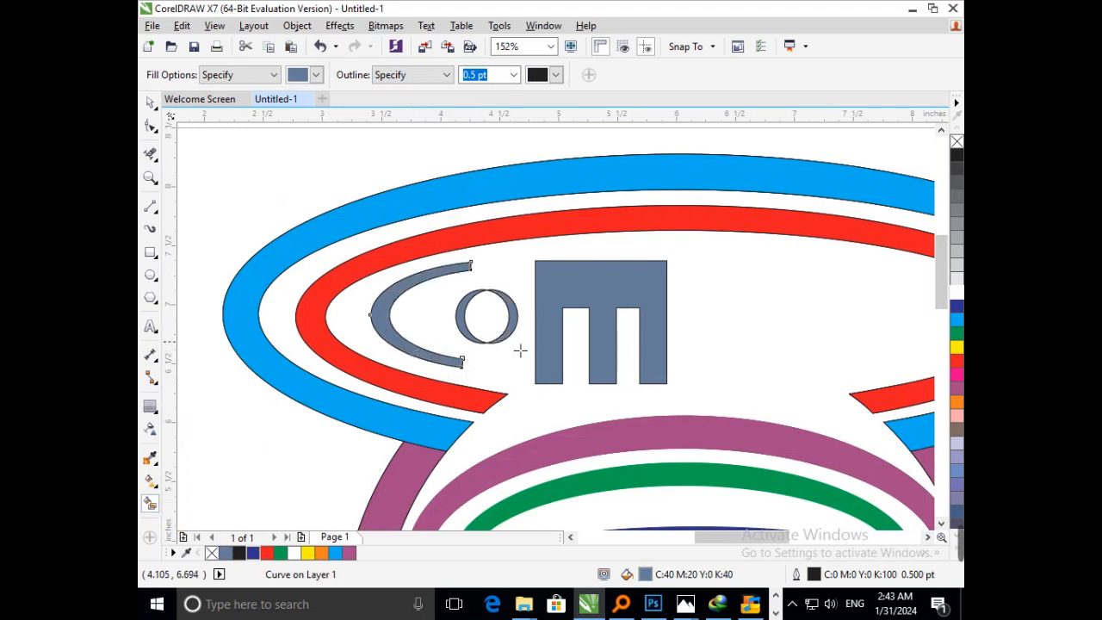
{"action": "key", "text": "F3"}
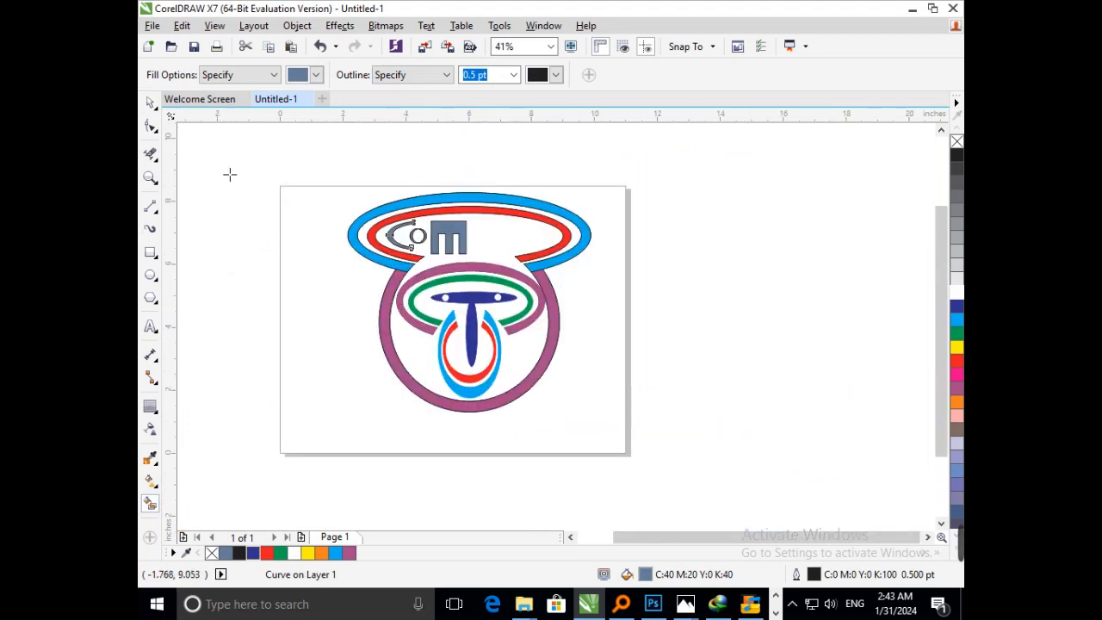
{"action": "left_click", "coordinate": [149, 102]}
{"action": "left_click", "coordinate": [263, 290]}
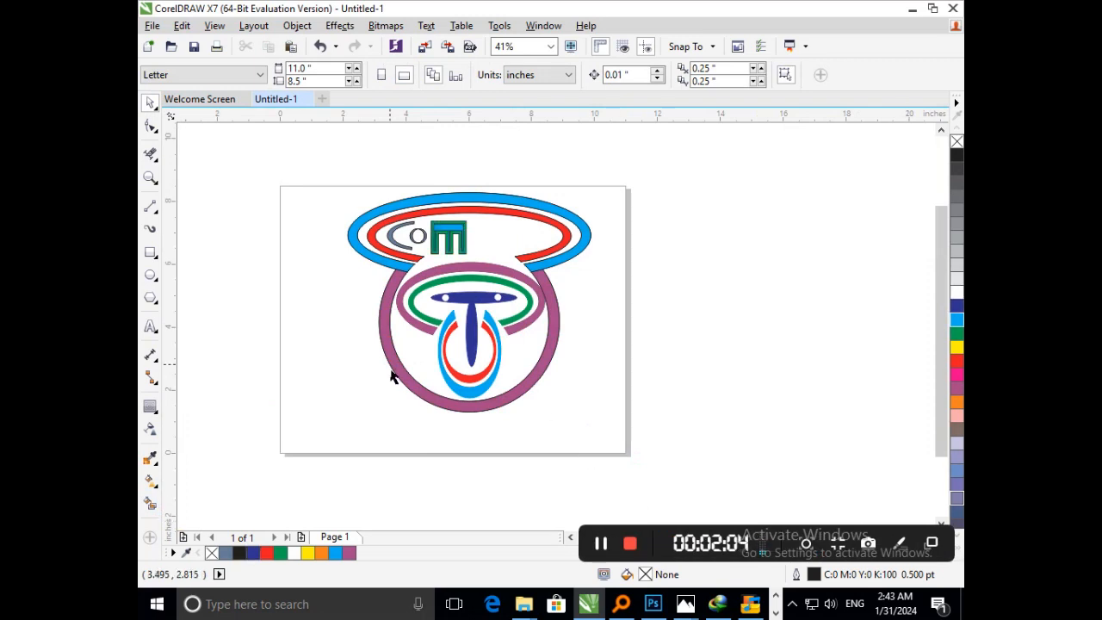
- Place a smaller copy of the red arc, about 0.95 by 1.11 inches, centred inside the original arc
{"action": "scroll", "coordinate": [443, 366], "scroll_direction": "up", "scroll_amount": 3}
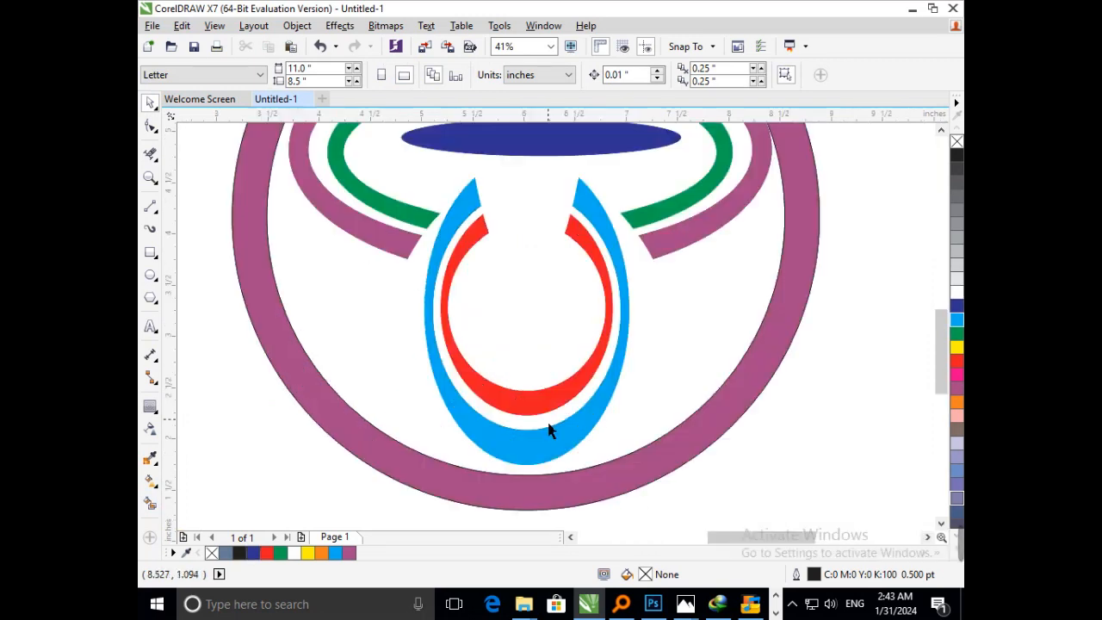
{"action": "left_click", "coordinate": [521, 414]}
{"action": "left_click_drag", "start_coordinate": [442, 435], "coordinate": [478, 392]}
{"action": "mouse_move", "coordinate": [542, 371]}
{"action": "left_mouse_down"}
{"action": "mouse_move", "coordinate": [536, 352]}
{"action": "mouse_move", "coordinate": [560, 361]}
{"action": "left_mouse_up"}
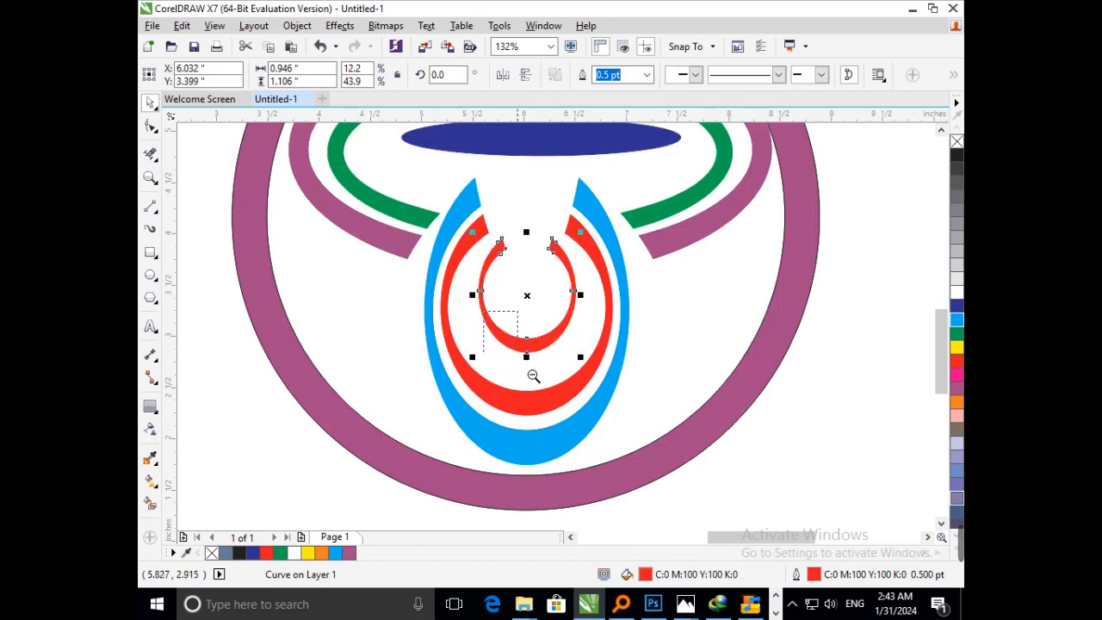
{"action": "scroll", "coordinate": [531, 376], "scroll_direction": "down", "scroll_amount": 3}
{"action": "left_click", "coordinate": [603, 426]}
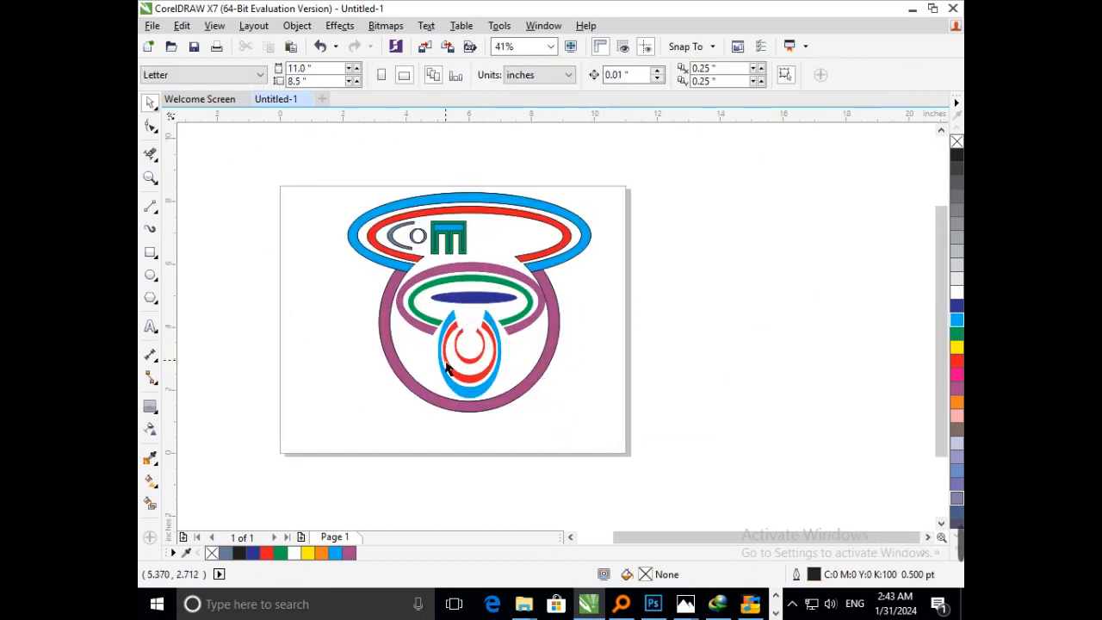
- Fill the inner part of the green three-pronged letter with white
{"action": "scroll", "coordinate": [416, 215], "scroll_direction": "up", "scroll_amount": 3}
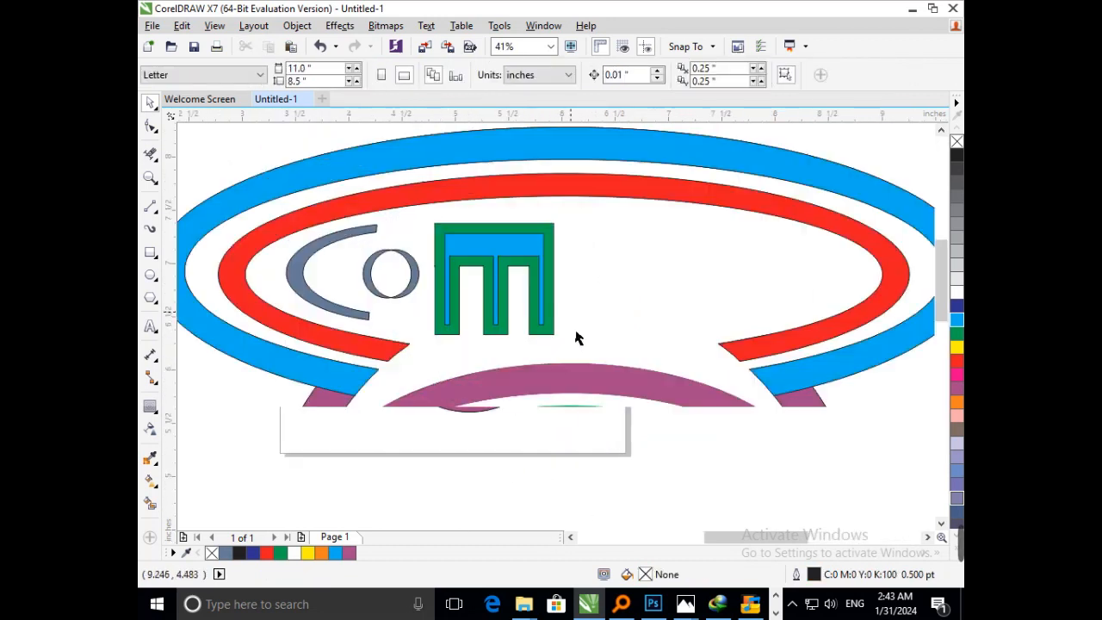
{"action": "left_click", "coordinate": [488, 290]}
{"action": "left_click", "coordinate": [956, 292]}
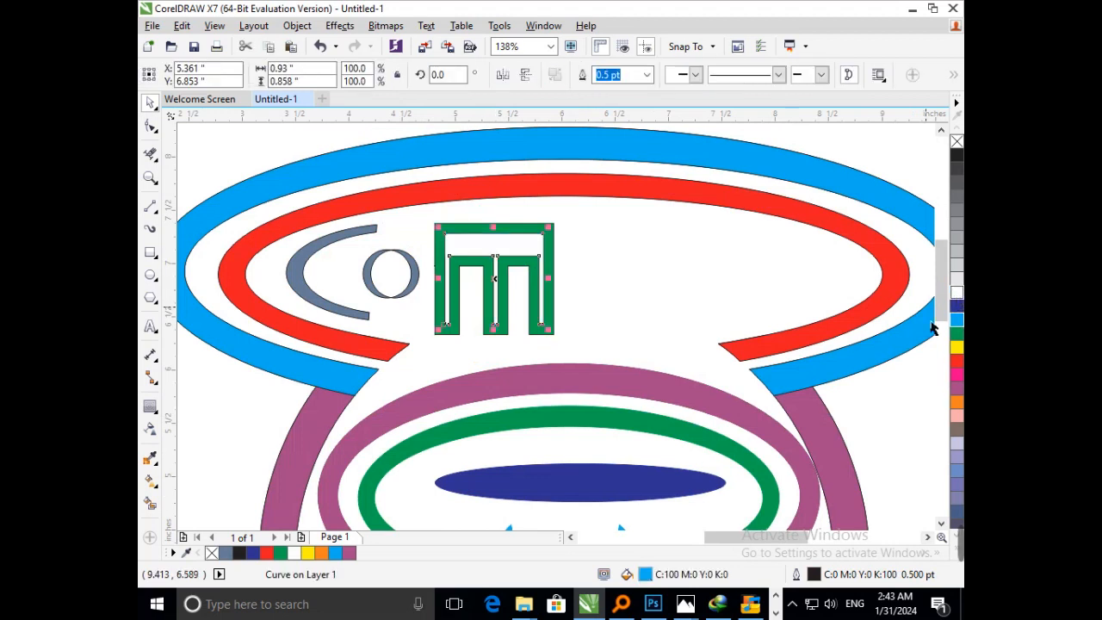
{"action": "left_click", "coordinate": [423, 246]}
- Fill the inner part of the green three-pronged letter with yellow
{"action": "scroll", "coordinate": [430, 220], "scroll_direction": "down", "scroll_amount": 3}
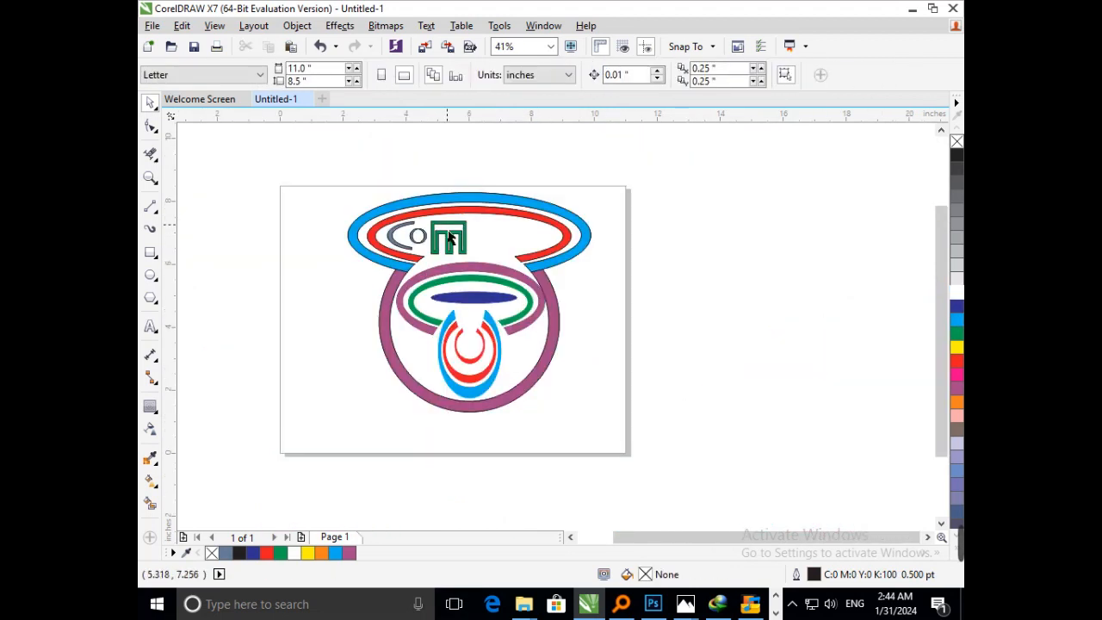
{"action": "left_click", "coordinate": [448, 237]}
{"action": "left_click", "coordinate": [956, 346]}
{"action": "left_click", "coordinate": [779, 418]}
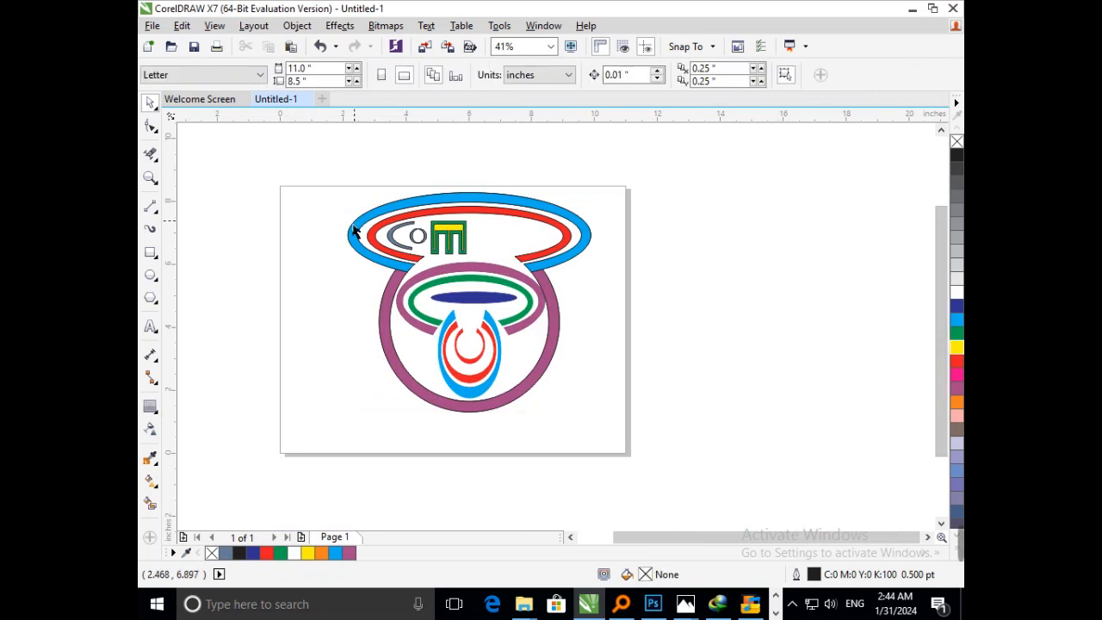
- Draw a narrow upright ellipse about 0.16 by 0.98 inches and a circle overlapping its upper end, beside the three-pronged letter
{"action": "scroll", "coordinate": [658, 325], "scroll_direction": "up", "scroll_amount": 2}
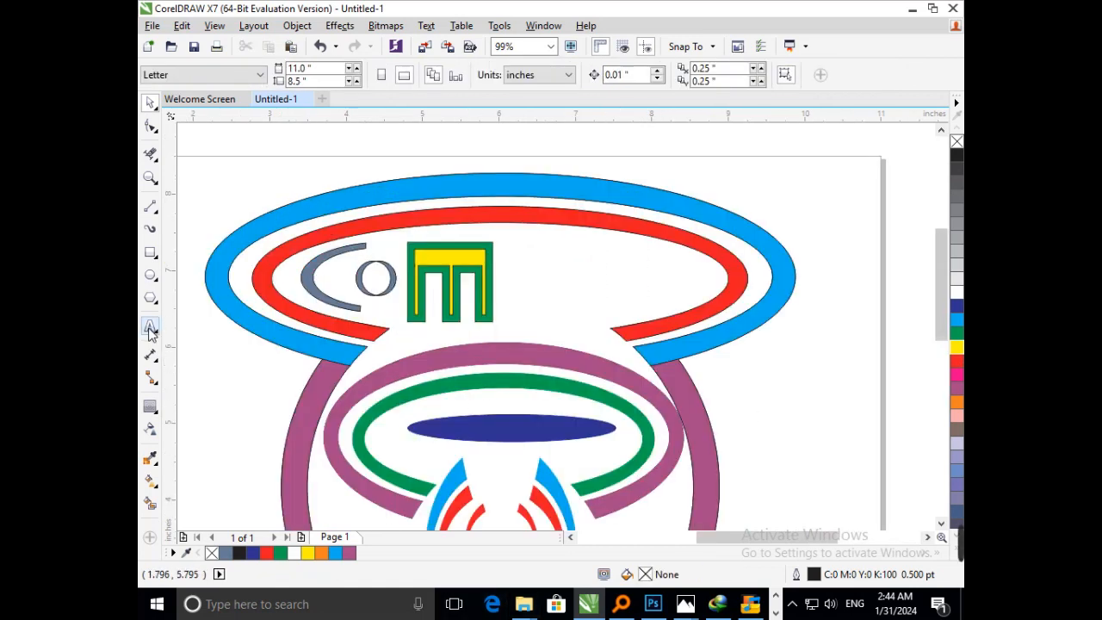
{"action": "left_click", "coordinate": [150, 275]}
{"action": "left_click_drag", "start_coordinate": [527, 242], "coordinate": [544, 331]}
{"action": "scroll", "coordinate": [506, 241], "scroll_direction": "up", "scroll_amount": 3}
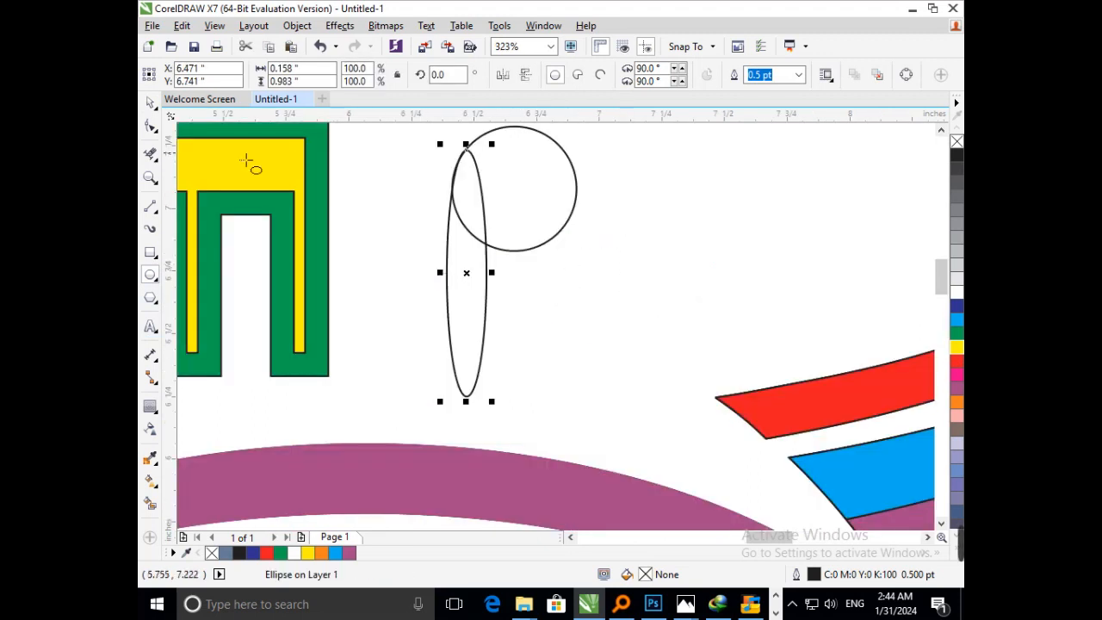
{"action": "left_click", "coordinate": [150, 103]}
{"action": "left_click", "coordinate": [353, 209]}
{"action": "key", "text": "F2"}
{"action": "left_click_drag", "start_coordinate": [416, 147], "coordinate": [541, 244]}
{"action": "key", "text": "F3"}
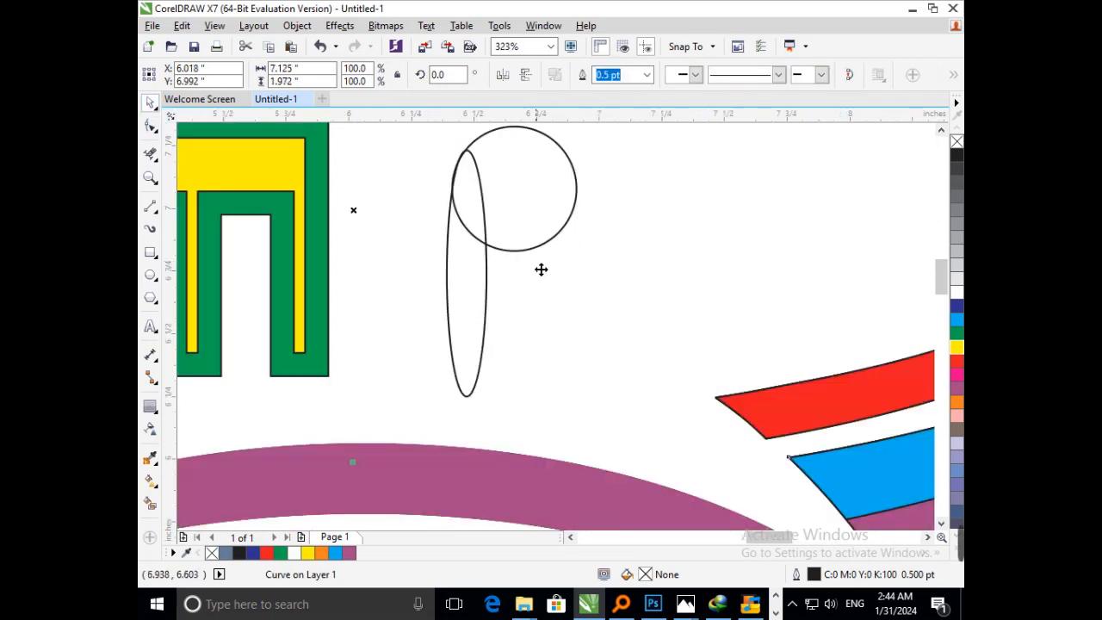
{"action": "key", "text": "F3"}
{"action": "left_click", "coordinate": [769, 396]}
- Remove the overlapping inner segments of the ellipse and circle with Virtual Segment Delete, leaving a P-shaped outline
{"action": "key", "text": "F2"}
{"action": "left_click_drag", "start_coordinate": [518, 242], "coordinate": [569, 316]}
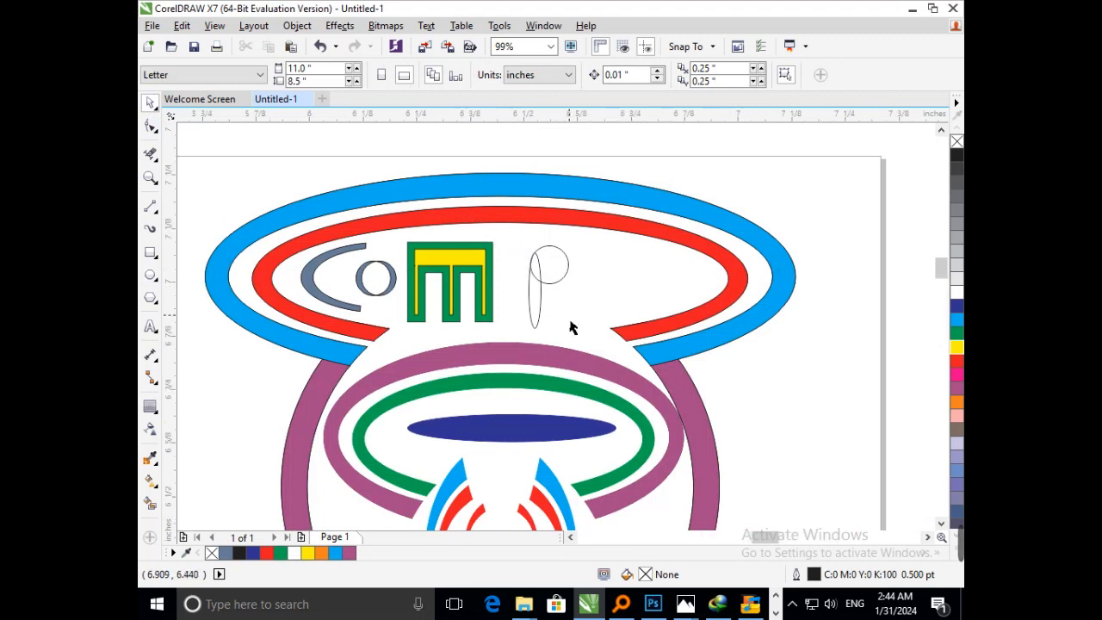
{"action": "left_click", "coordinate": [532, 238]}
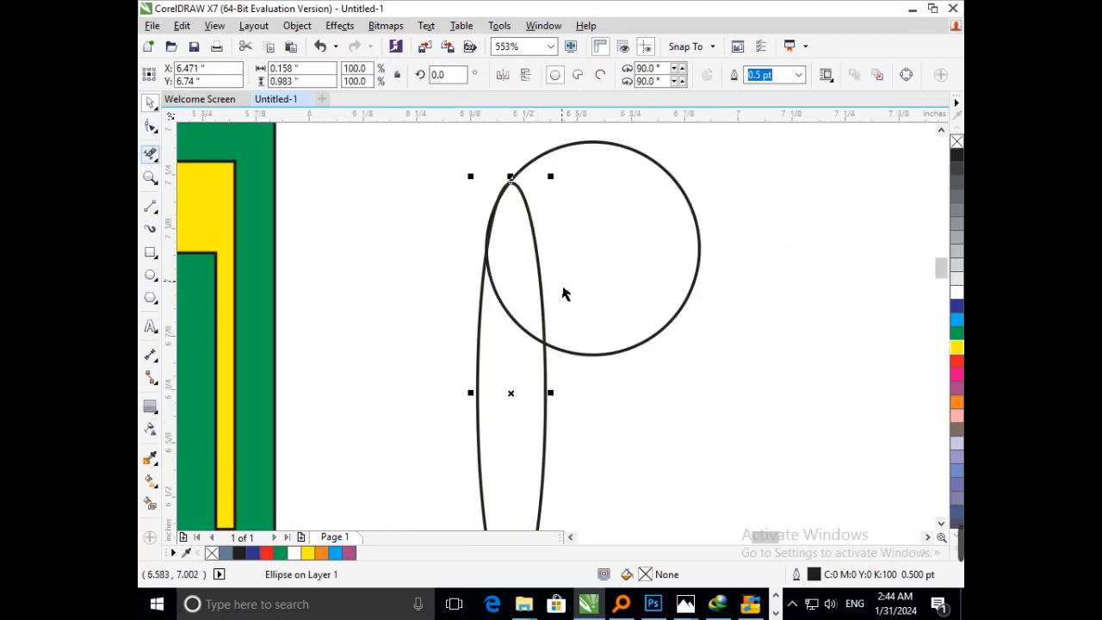
{"action": "left_click", "coordinate": [150, 153]}
{"action": "left_click", "coordinate": [221, 189]}
{"action": "left_click", "coordinate": [517, 331]}
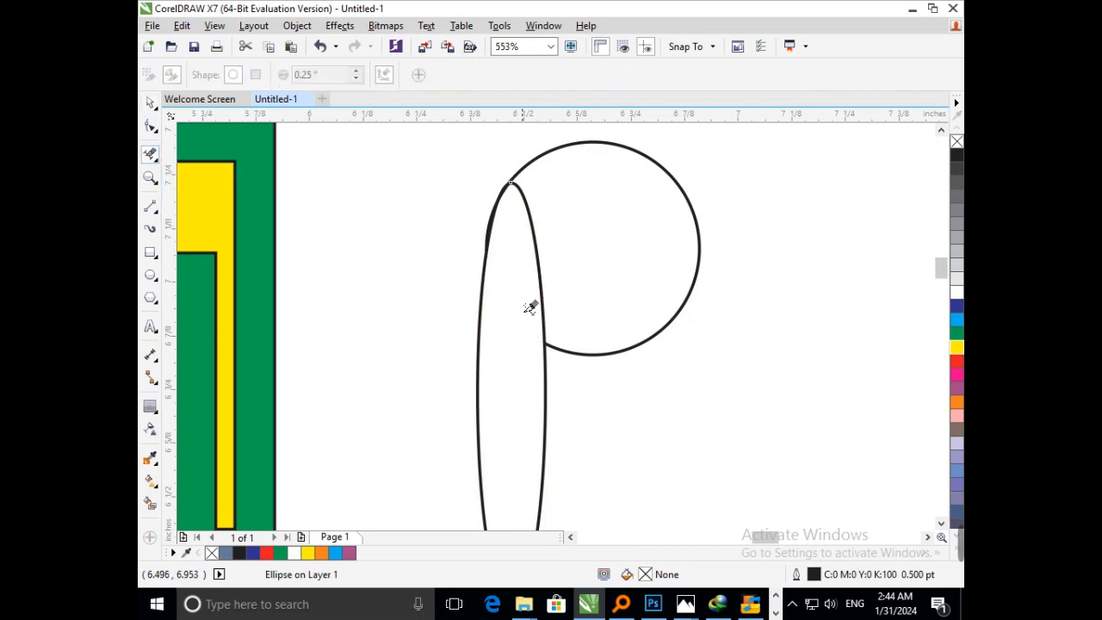
{"action": "left_click", "coordinate": [543, 308]}
{"action": "scroll", "coordinate": [553, 337], "scroll_direction": "down", "scroll_amount": 6}
{"action": "left_click", "coordinate": [150, 102]}
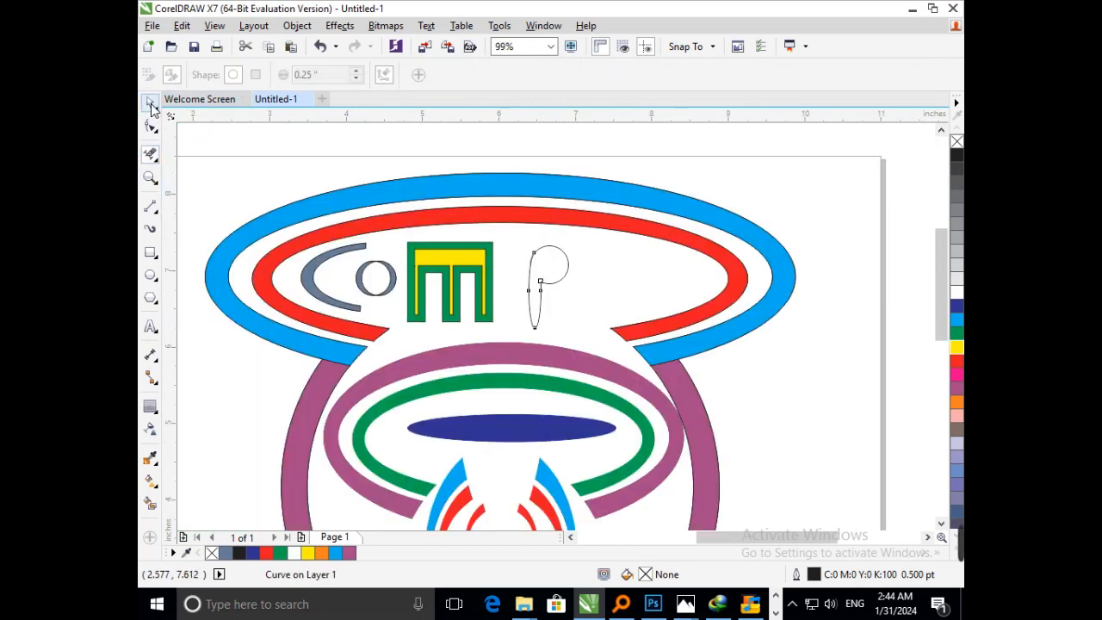
- Draw a small circle centred inside the bowl of the P-shaped outline
{"action": "left_click", "coordinate": [150, 274]}
{"action": "scroll", "coordinate": [539, 263], "scroll_direction": "up", "scroll_amount": 5}
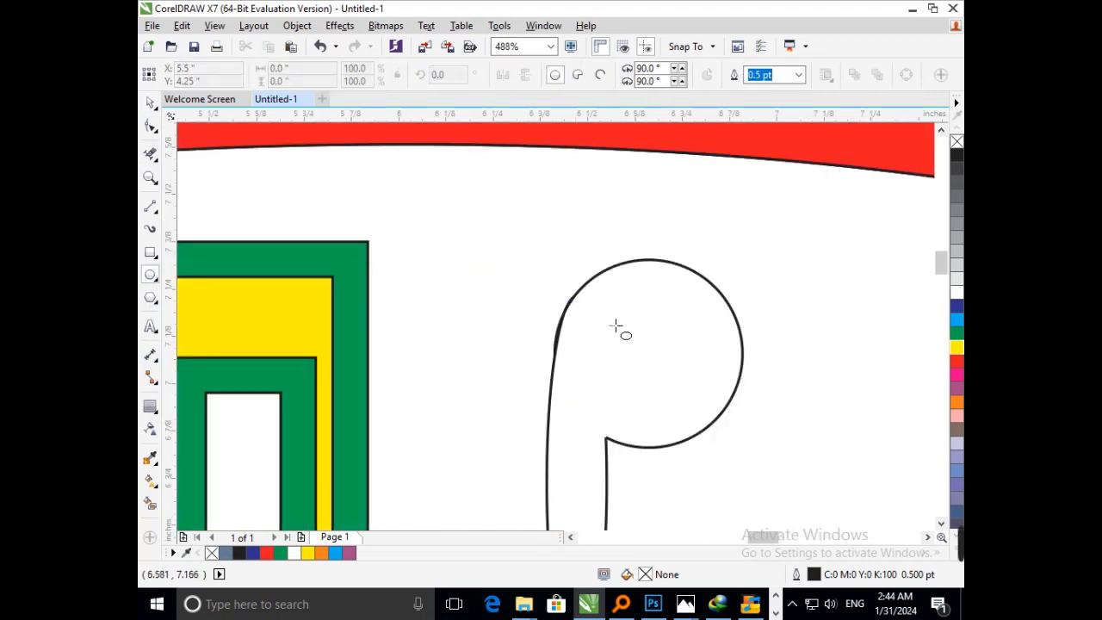
{"action": "left_click_drag", "start_coordinate": [643, 352], "coordinate": [691, 390]}
{"action": "left_click", "coordinate": [150, 102]}
{"action": "key", "text": "F3"}
{"action": "left_click", "coordinate": [823, 429]}
- Move the P-shaped outline together with its inner circle left, close to the three-pronged letter
{"action": "left_click_drag", "start_coordinate": [604, 250], "coordinate": [561, 316]}
{"action": "key", "text": "ctrl+z"}
{"action": "left_click_drag", "start_coordinate": [654, 256], "coordinate": [544, 319]}
{"action": "key", "text": "ctrl+z"}
{"action": "left_click_drag", "start_coordinate": [600, 255], "coordinate": [522, 325]}
{"action": "key", "text": "Delete"}
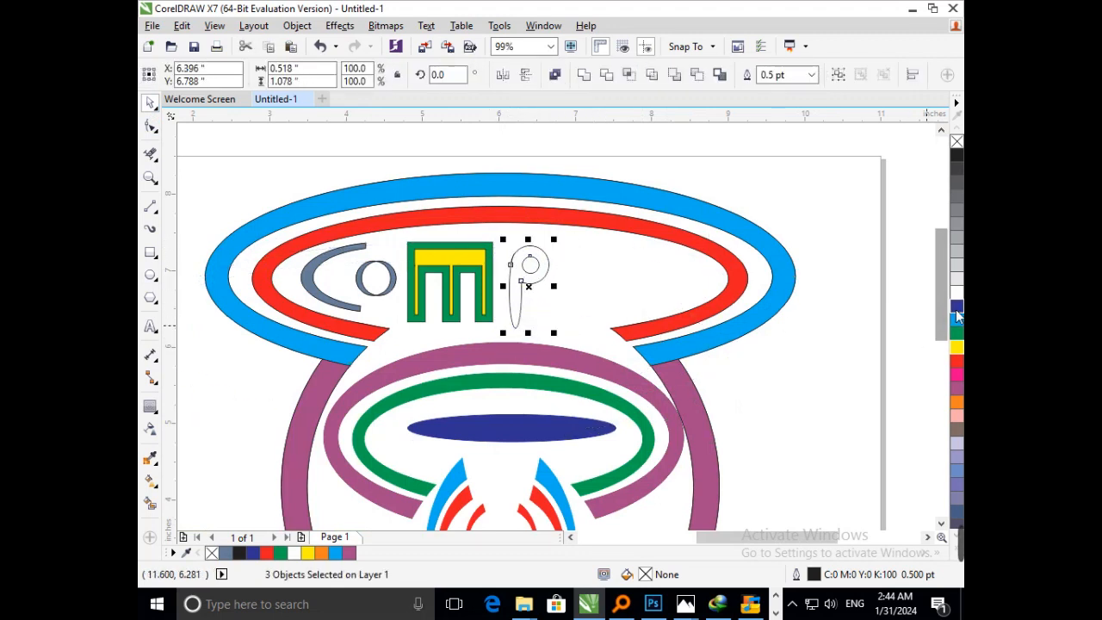
- Fill the P's inner circle dark blue, and fill its body with Smart Fill and colour it red
{"action": "left_click", "coordinate": [955, 308]}
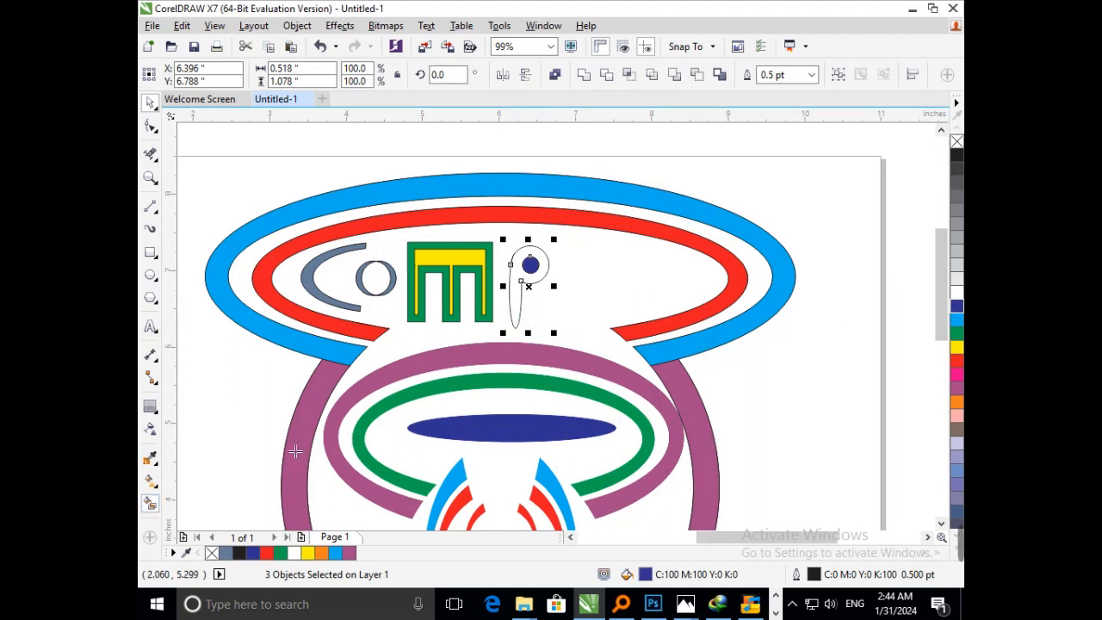
{"action": "left_click", "coordinate": [520, 317]}
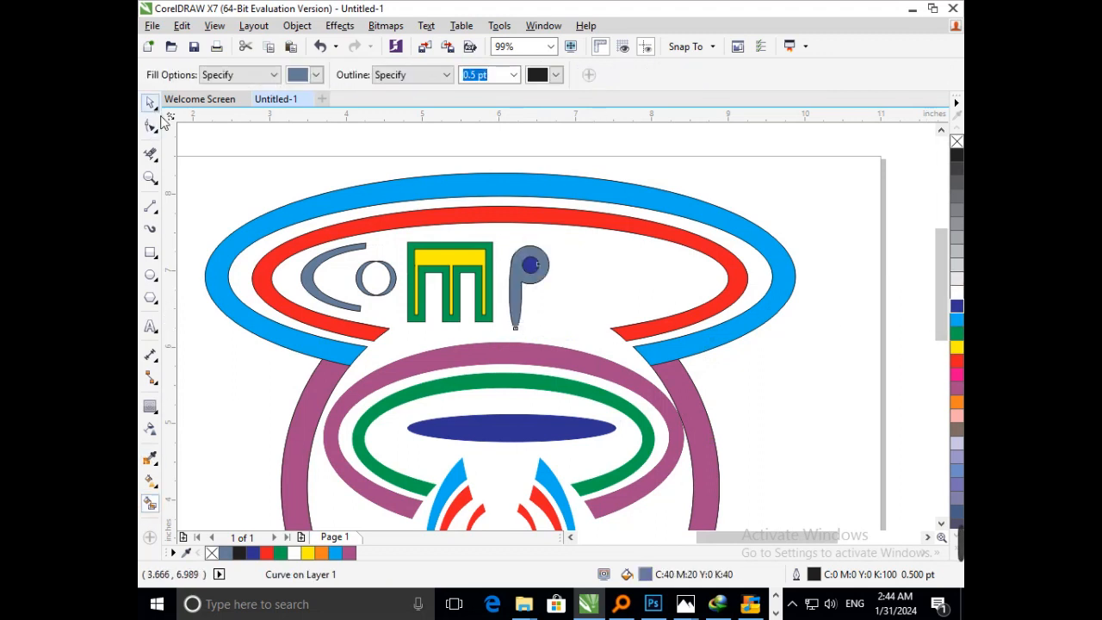
{"action": "left_click", "coordinate": [956, 361]}
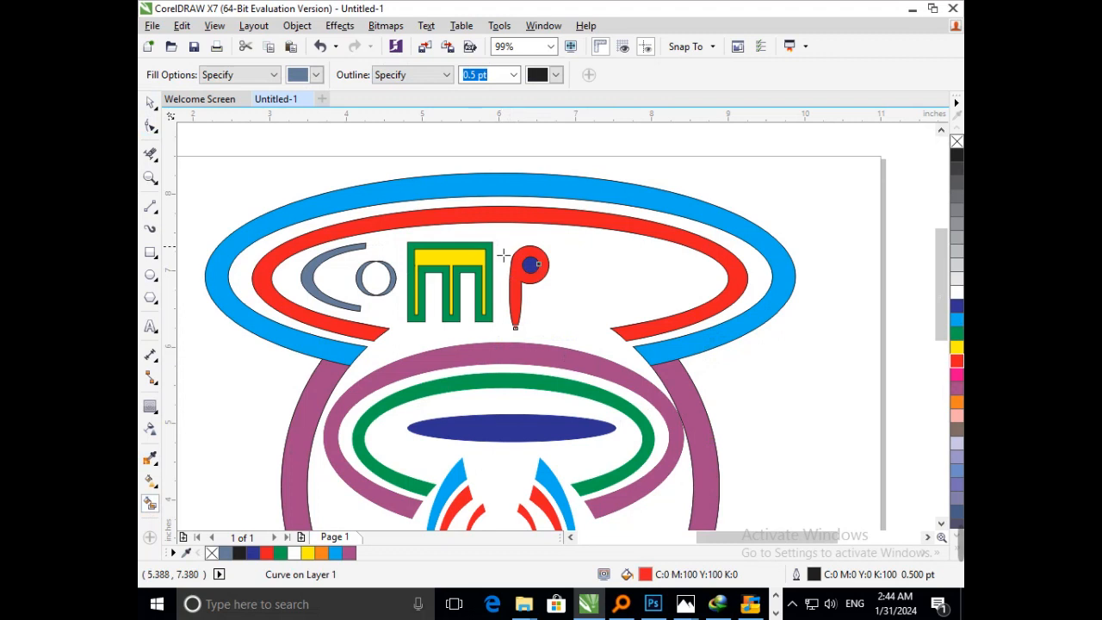
- Recolour the C-shaped band green and both crescents of the O light blue
{"action": "left_click", "coordinate": [347, 307]}
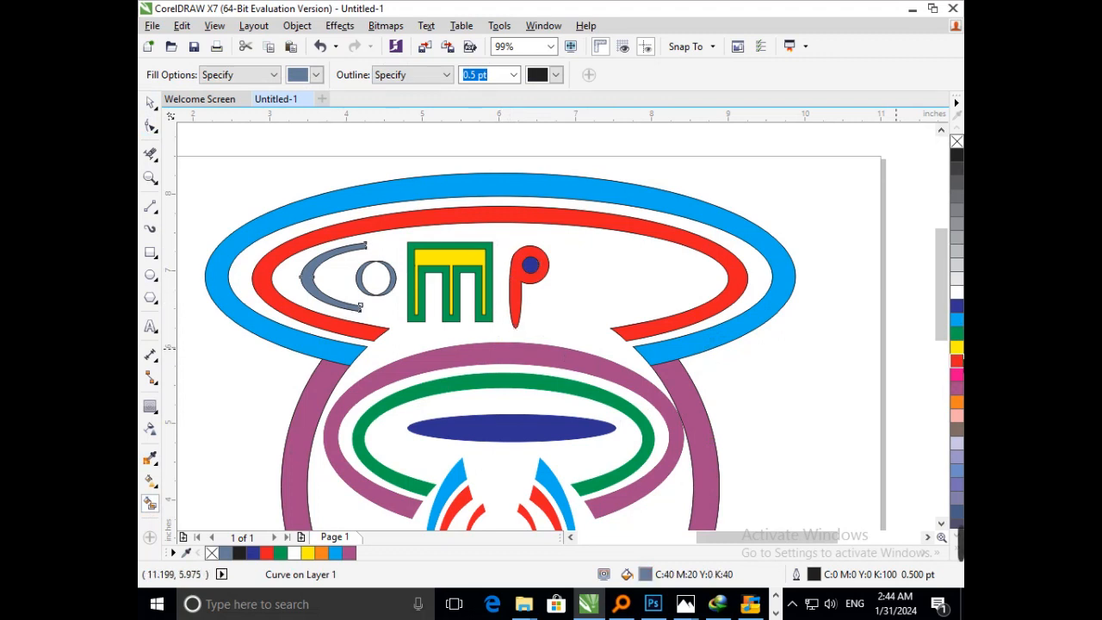
{"action": "left_click", "coordinate": [956, 333]}
{"action": "left_click", "coordinate": [396, 285]}
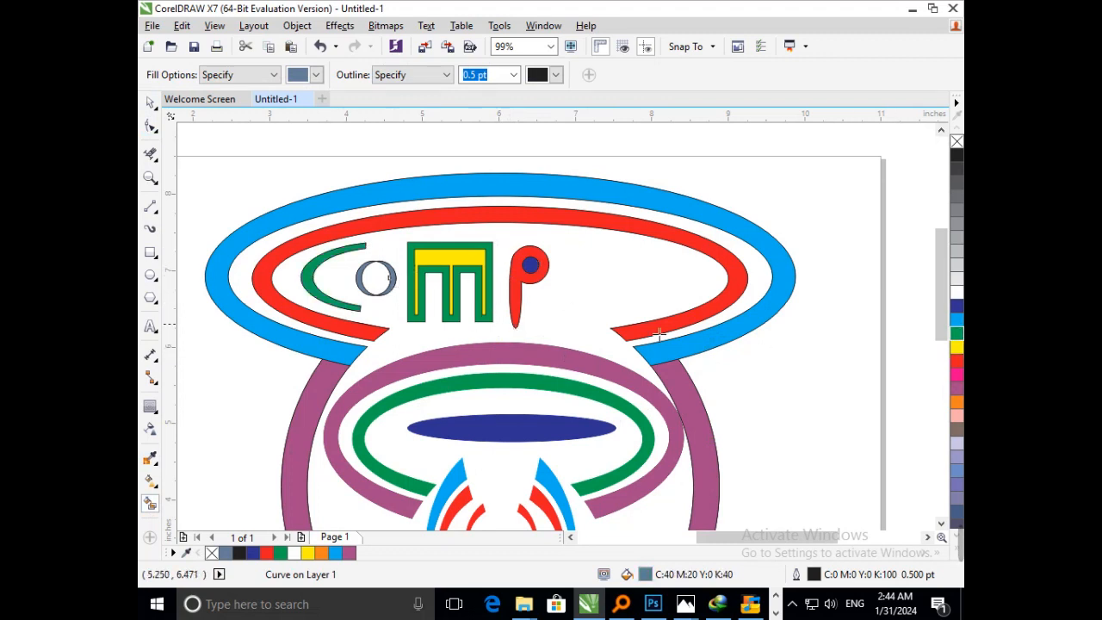
{"action": "left_click", "coordinate": [956, 319]}
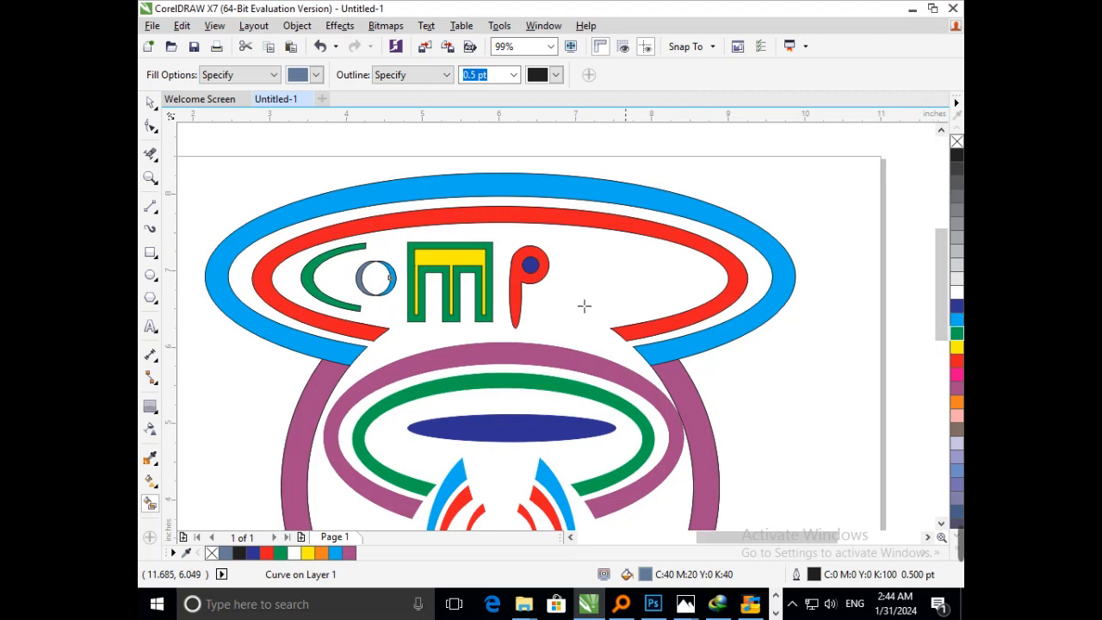
{"action": "left_click", "coordinate": [371, 290]}
{"action": "left_click", "coordinate": [956, 321]}
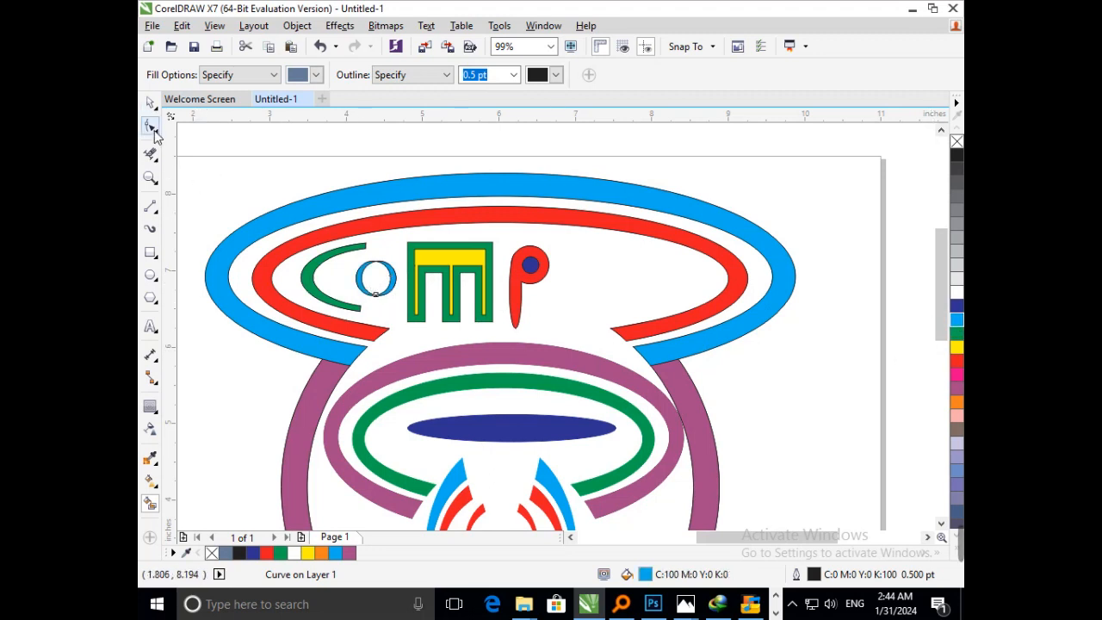
{"action": "left_click", "coordinate": [150, 101]}
{"action": "left_click", "coordinate": [239, 158]}
{"action": "scroll", "coordinate": [519, 345], "scroll_direction": "down", "scroll_amount": 3}
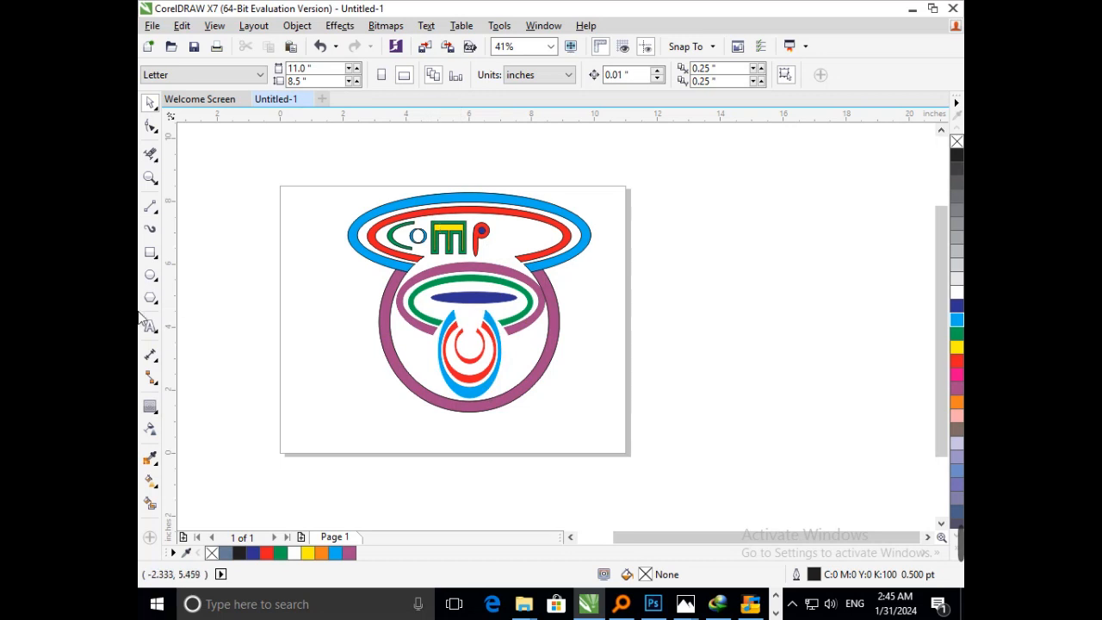
- Draw two crossing straight lines forming an X about 3.3 in tall in the empty area right of the page
{"action": "left_click", "coordinate": [150, 207]}
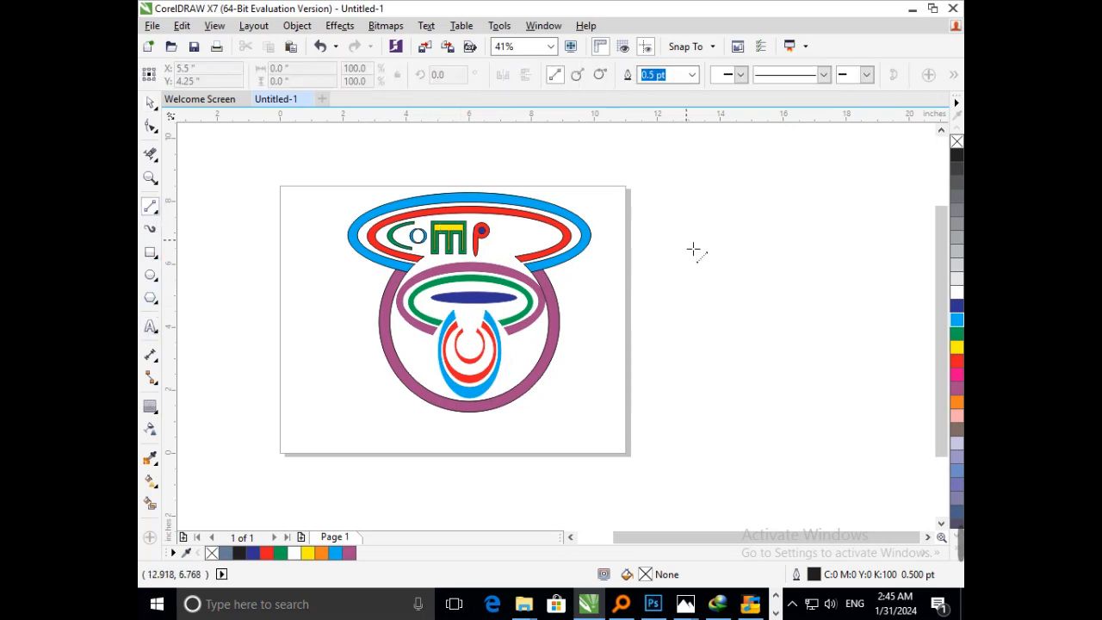
{"action": "left_click_drag", "start_coordinate": [685, 240], "coordinate": [631, 351]}
{"action": "mouse_move", "coordinate": [641, 247]}
{"action": "left_mouse_down"}
{"action": "mouse_move", "coordinate": [717, 361]}
{"action": "mouse_move", "coordinate": [695, 348]}
{"action": "left_mouse_up"}
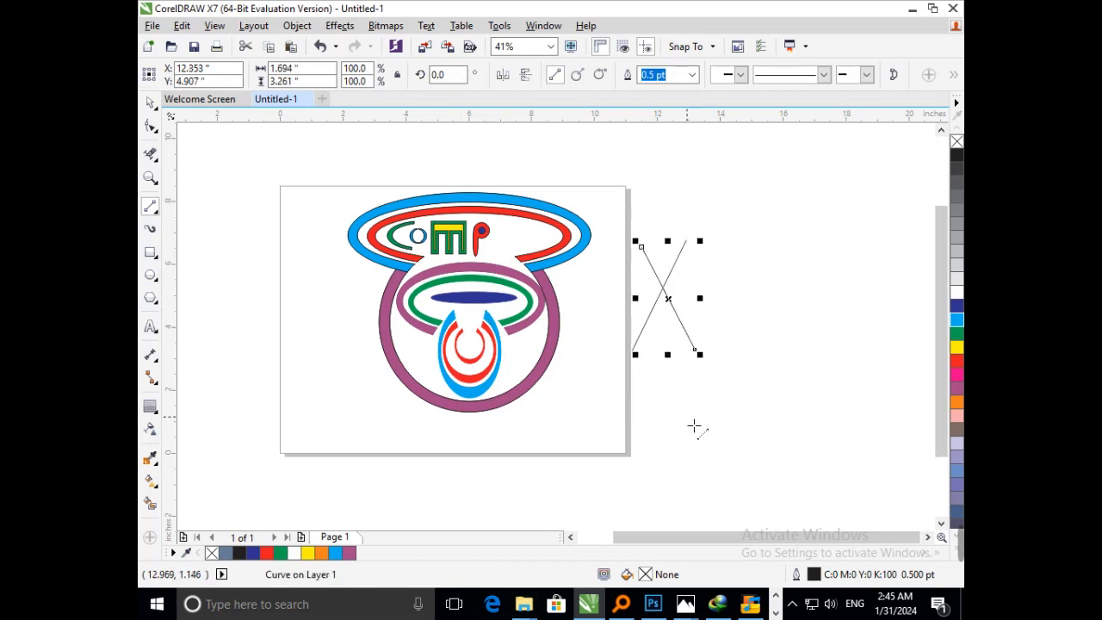
- Draw an N-shaped zigzag about 1.8 by 1.9 in beside the X, and a Y made of two straight lines beyond it
{"action": "left_click_drag", "start_coordinate": [711, 374], "coordinate": [721, 356]}
{"action": "left_click_drag", "start_coordinate": [734, 291], "coordinate": [772, 299]}
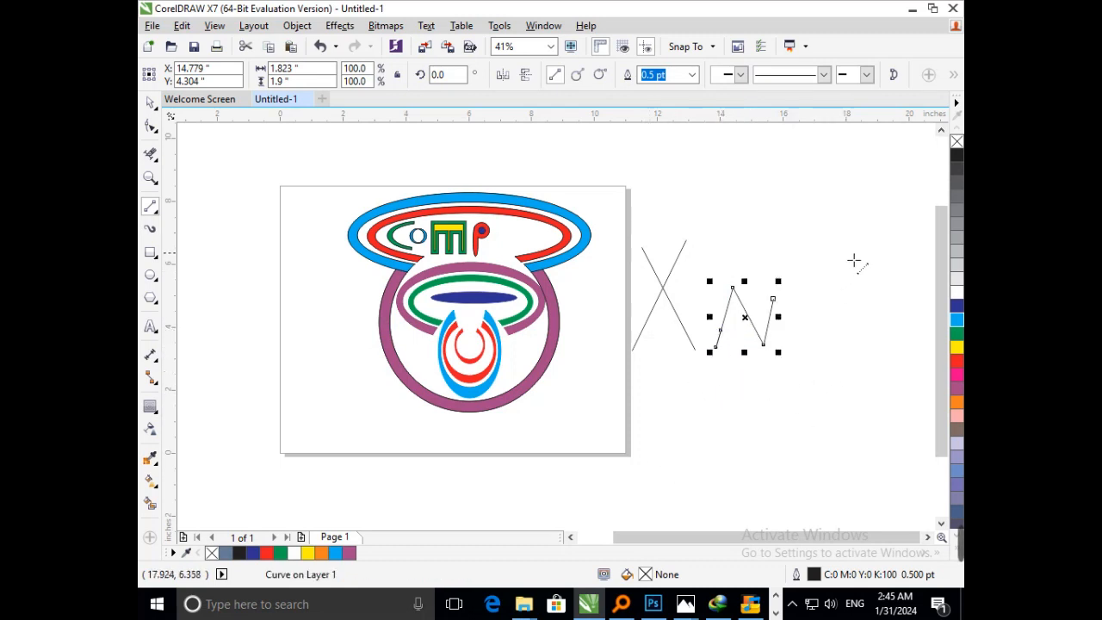
{"action": "left_click_drag", "start_coordinate": [835, 256], "coordinate": [796, 348]}
{"action": "left_click_drag", "start_coordinate": [766, 260], "coordinate": [815, 304]}
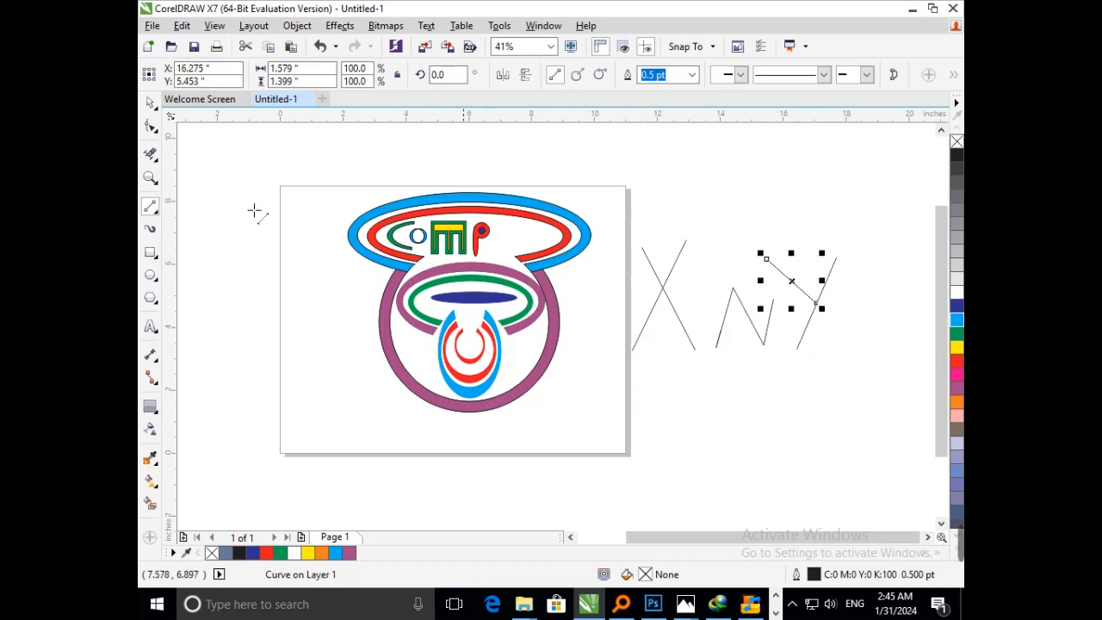
{"action": "left_click", "coordinate": [152, 103]}
{"action": "left_click", "coordinate": [728, 416]}
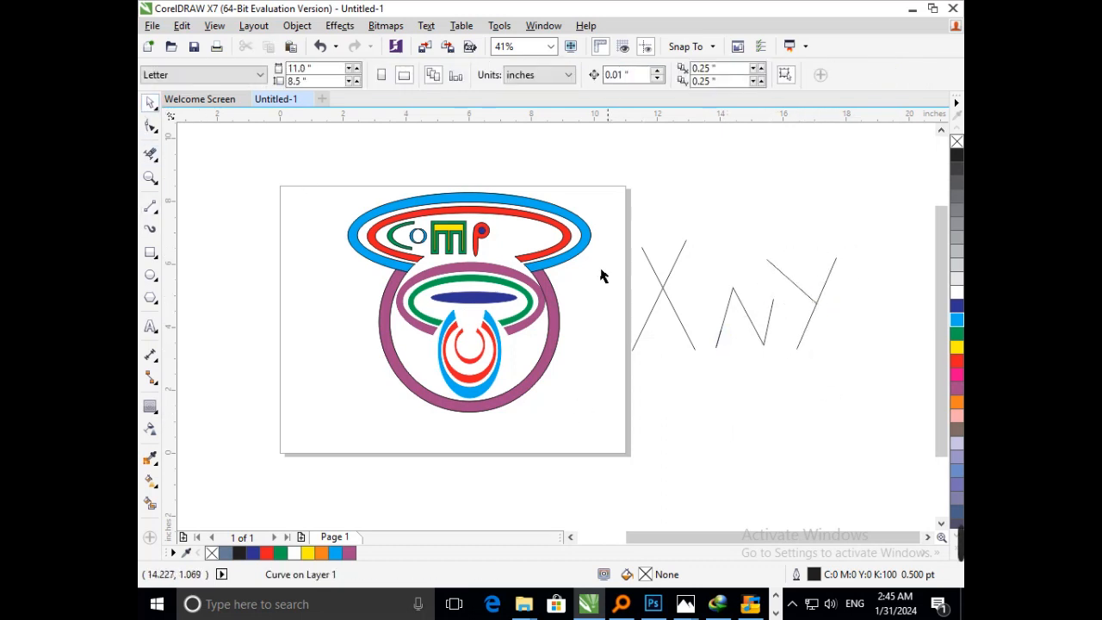
- Cut away the two upper arms of the X with Virtual Segment Delete, leaving an inverted V
{"action": "left_click", "coordinate": [151, 156]}
{"action": "left_click_drag", "start_coordinate": [635, 282], "coordinate": [708, 263]}
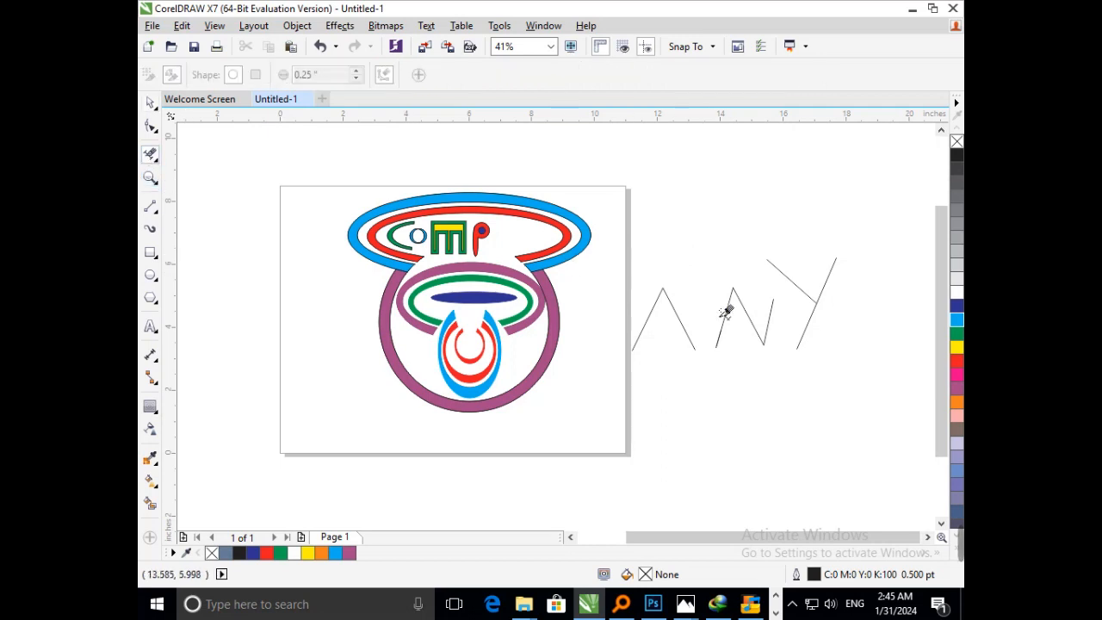
{"action": "left_click", "coordinate": [151, 102]}
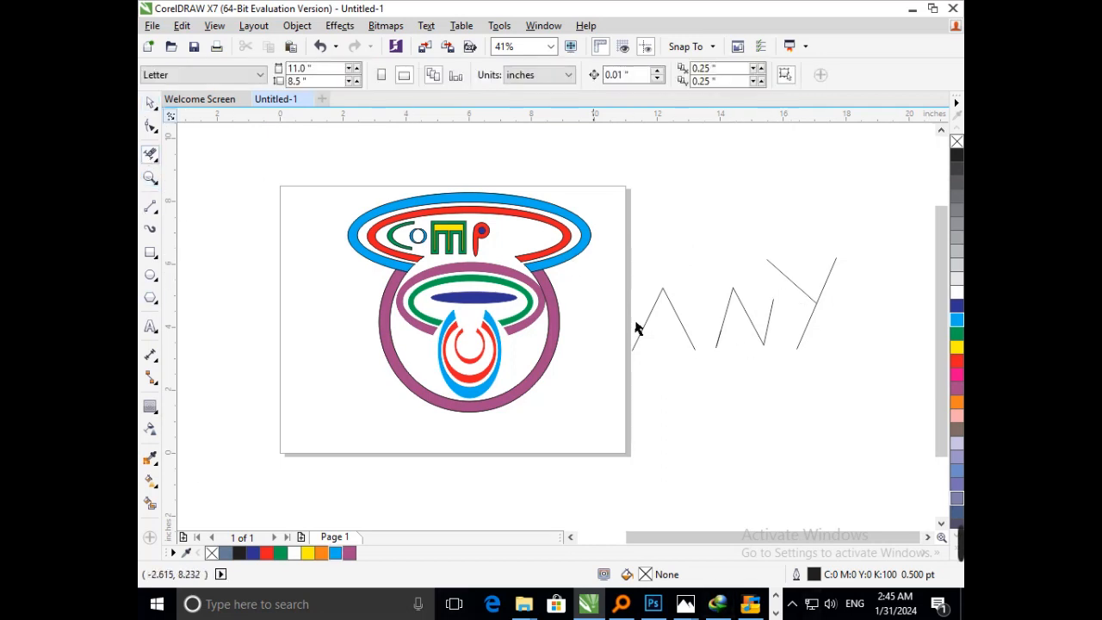
- Scale both lines of the inverted V to about 0.6 by 0.6 in and place them beside the P in the upper ellipse
{"action": "left_click_drag", "start_coordinate": [624, 290], "coordinate": [714, 387]}
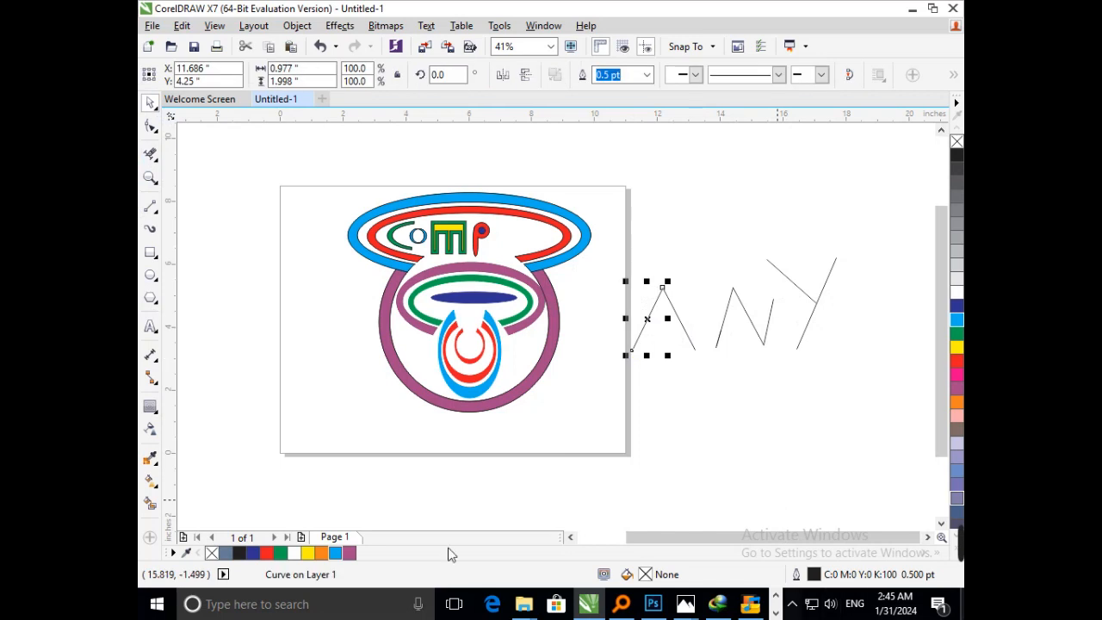
{"action": "left_click", "coordinate": [668, 430]}
{"action": "left_click_drag", "start_coordinate": [613, 273], "coordinate": [693, 356]}
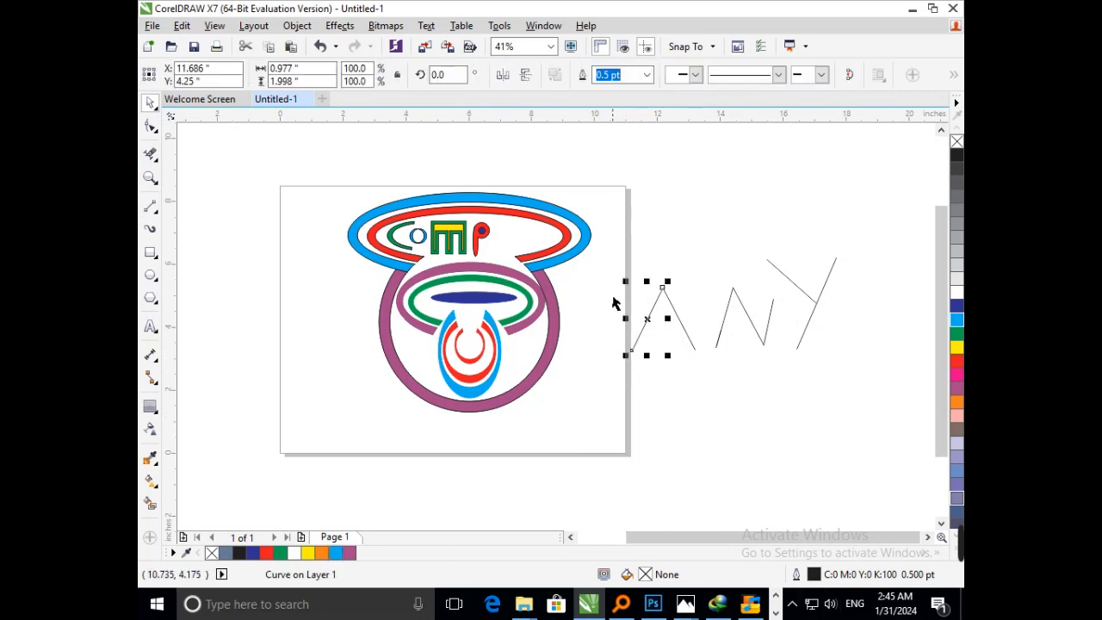
{"action": "left_click_drag", "start_coordinate": [611, 277], "coordinate": [711, 375]}
{"action": "left_click_drag", "start_coordinate": [627, 359], "coordinate": [555, 287]}
{"action": "left_click_drag", "start_coordinate": [626, 293], "coordinate": [708, 356]}
{"action": "mouse_move", "coordinate": [659, 323]}
{"action": "left_mouse_down"}
{"action": "mouse_move", "coordinate": [562, 249]}
{"action": "mouse_move", "coordinate": [591, 285]}
{"action": "mouse_move", "coordinate": [709, 358]}
{"action": "mouse_move", "coordinate": [497, 246]}
{"action": "mouse_move", "coordinate": [516, 252]}
{"action": "left_mouse_up"}
{"action": "scroll", "coordinate": [516, 252], "scroll_direction": "up", "scroll_amount": 4}
{"action": "mouse_move", "coordinate": [639, 508]}
{"action": "left_mouse_down"}
{"action": "mouse_move", "coordinate": [690, 472]}
{"action": "mouse_move", "coordinate": [605, 457]}
{"action": "left_mouse_up"}
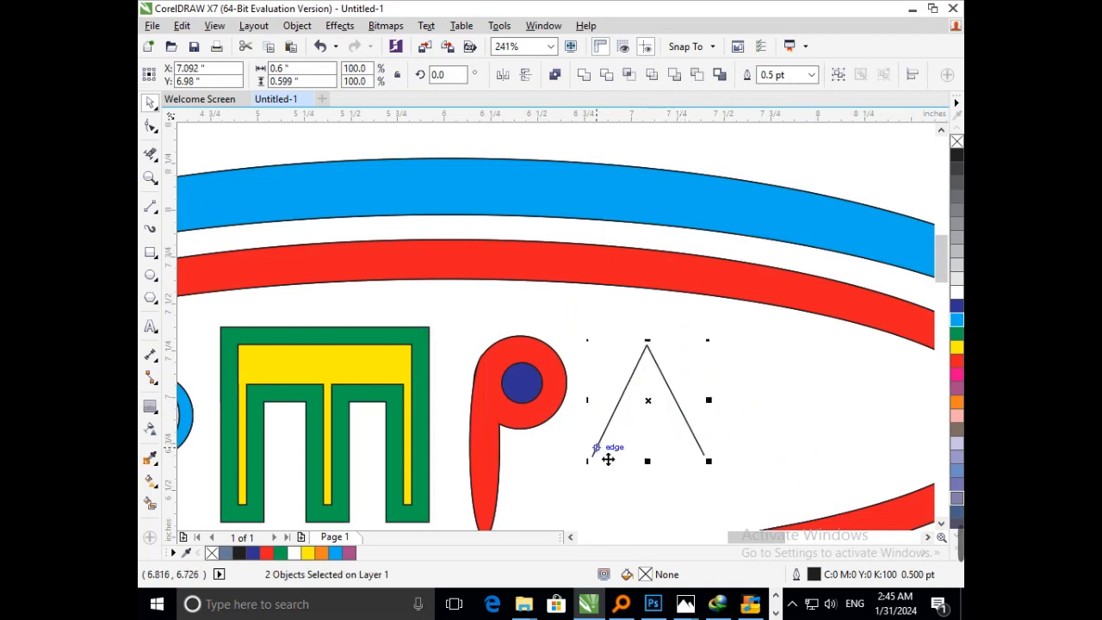
- Stretch the inverted V to about 0.93 in tall and set its outline width to 10 pt
{"action": "scroll", "coordinate": [591, 399], "scroll_direction": "down", "scroll_amount": 4}
{"action": "scroll", "coordinate": [535, 339], "scroll_direction": "up", "scroll_amount": 3}
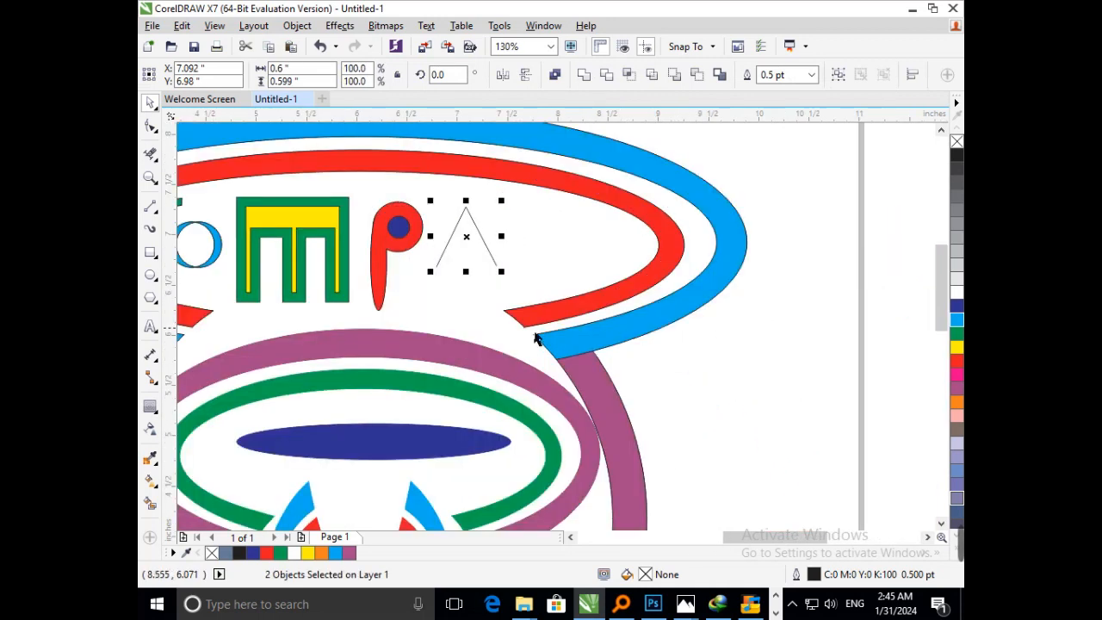
{"action": "mouse_move", "coordinate": [465, 272]}
{"action": "left_mouse_down"}
{"action": "mouse_move", "coordinate": [479, 295]}
{"action": "mouse_move", "coordinate": [448, 290]}
{"action": "left_mouse_up"}
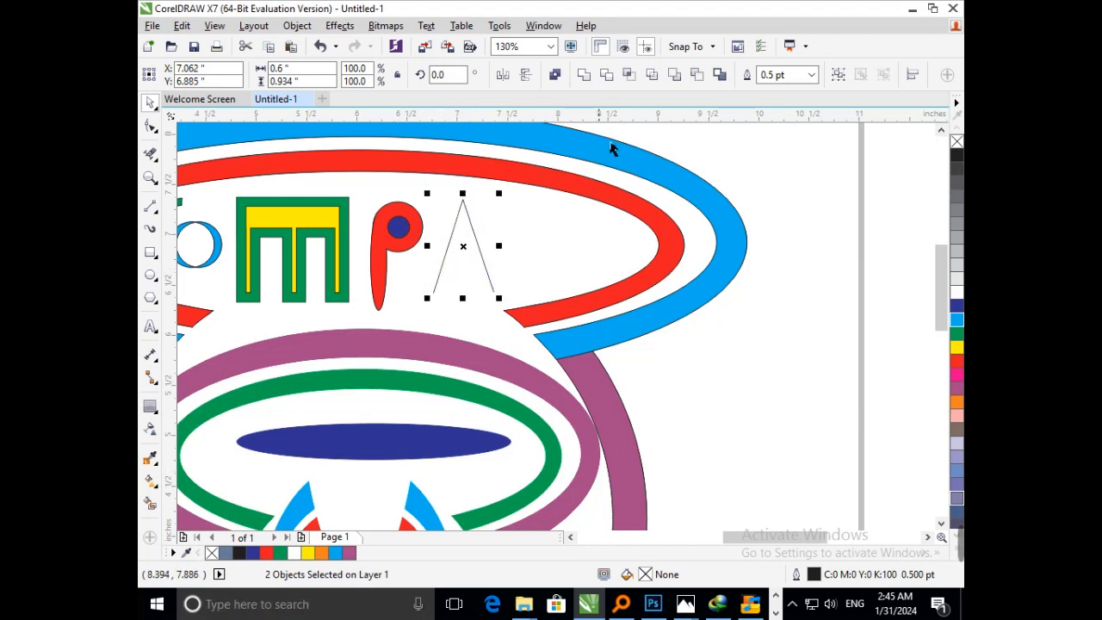
{"action": "left_click", "coordinate": [811, 75]}
{"action": "left_click", "coordinate": [780, 215]}
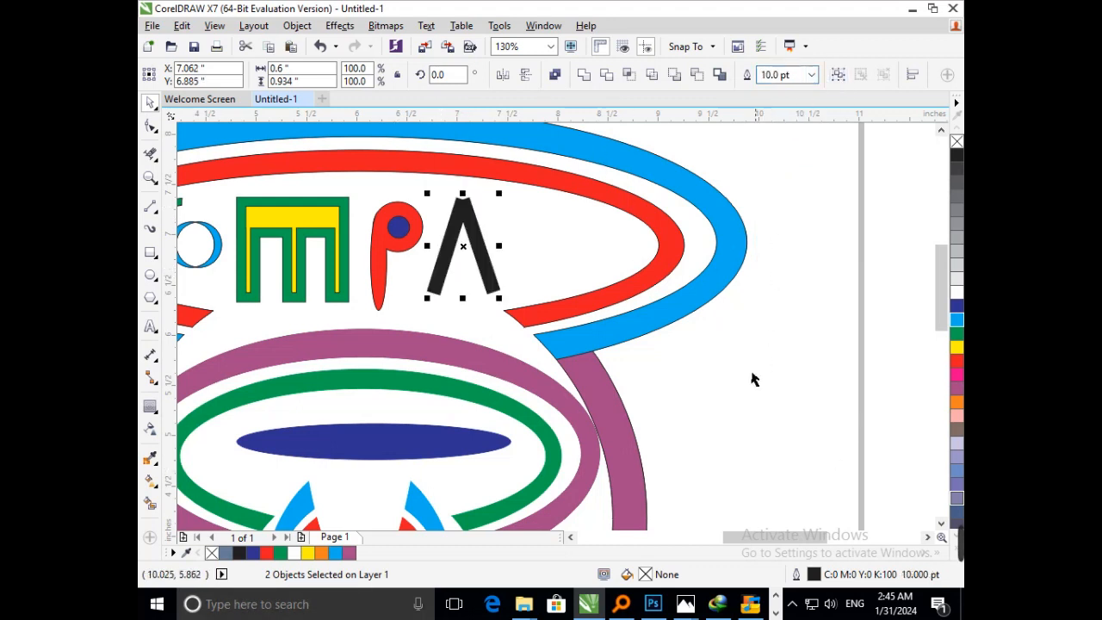
{"action": "left_click_drag", "start_coordinate": [521, 283], "coordinate": [463, 259]}
- Move the N-shaped zigzag into the upper ellipse beside the inverted V and scale it to about 0.51 by 0.53 in
{"action": "scroll", "coordinate": [520, 233], "scroll_direction": "down", "scroll_amount": 4}
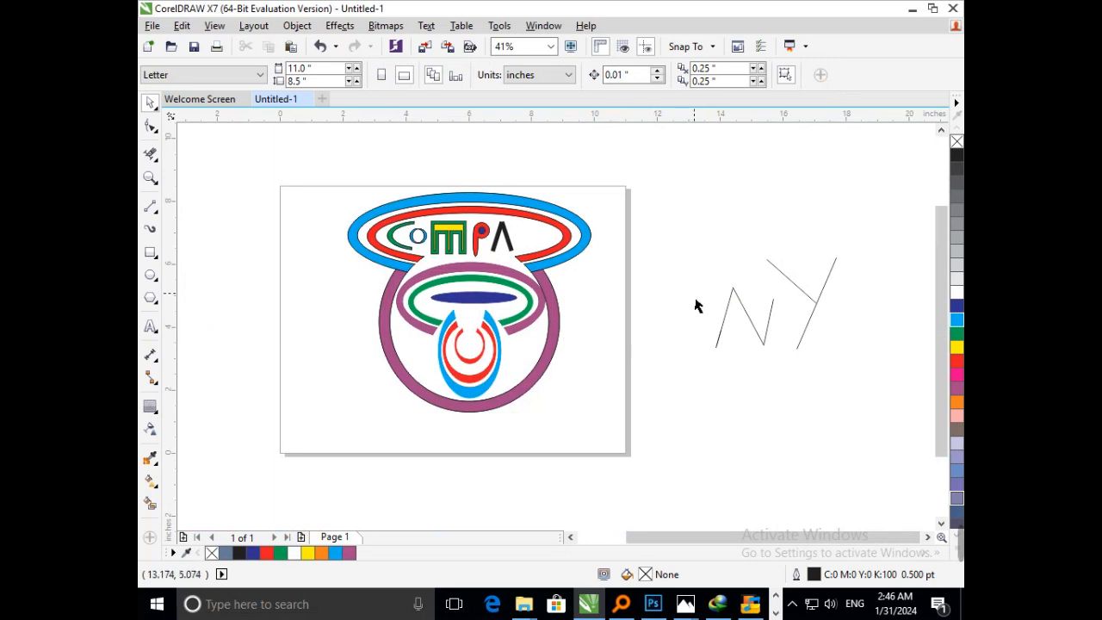
{"action": "mouse_move", "coordinate": [697, 306]}
{"action": "left_mouse_down"}
{"action": "mouse_move", "coordinate": [763, 336]}
{"action": "mouse_move", "coordinate": [790, 372]}
{"action": "left_mouse_up"}
{"action": "left_click_drag", "start_coordinate": [753, 329], "coordinate": [564, 271]}
{"action": "scroll", "coordinate": [550, 198], "scroll_direction": "up", "scroll_amount": 4}
{"action": "left_click_drag", "start_coordinate": [485, 453], "coordinate": [529, 351]}
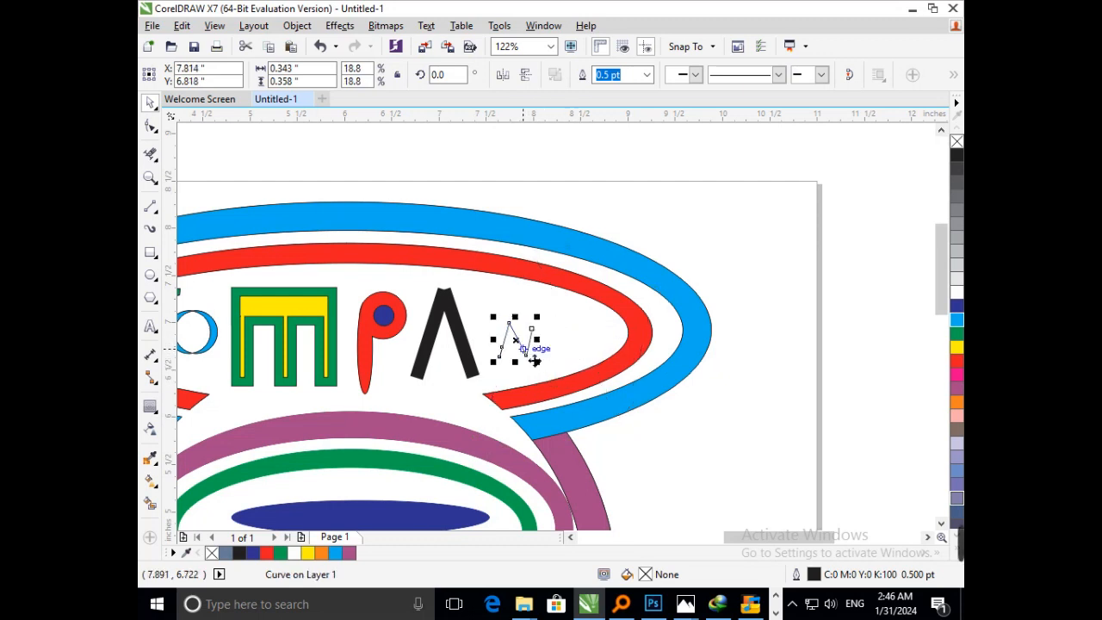
{"action": "left_click", "coordinate": [525, 348]}
{"action": "left_click", "coordinate": [519, 364]}
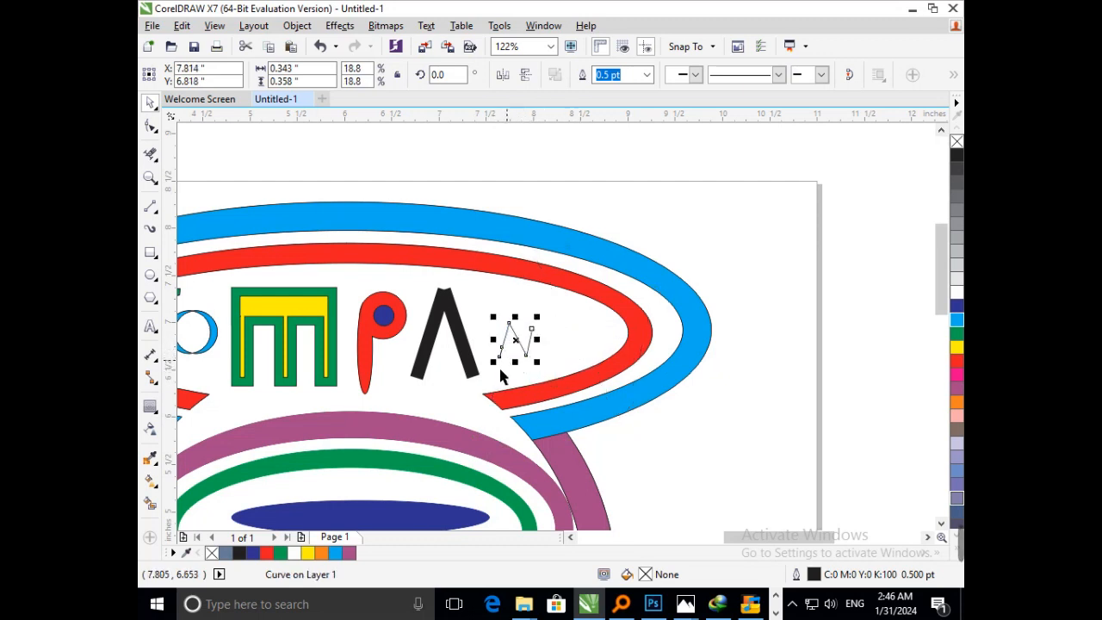
{"action": "left_click_drag", "start_coordinate": [504, 376], "coordinate": [495, 398]}
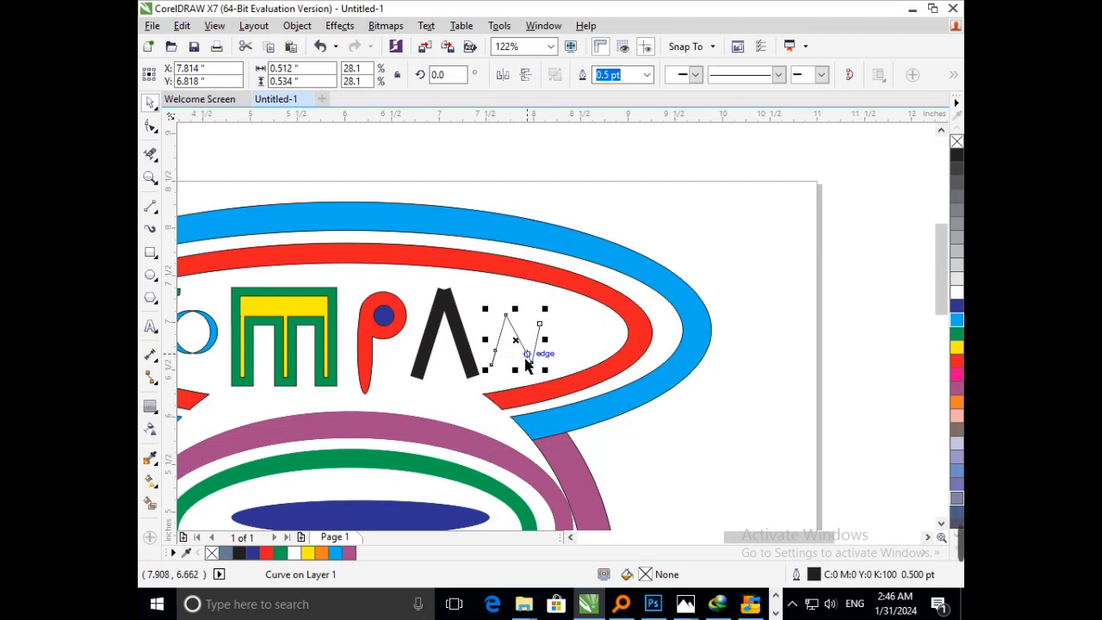
- Reshape the N by extending its upper right and lower left ends outward and deleting the extra node on its first stroke
{"action": "left_click", "coordinate": [150, 125]}
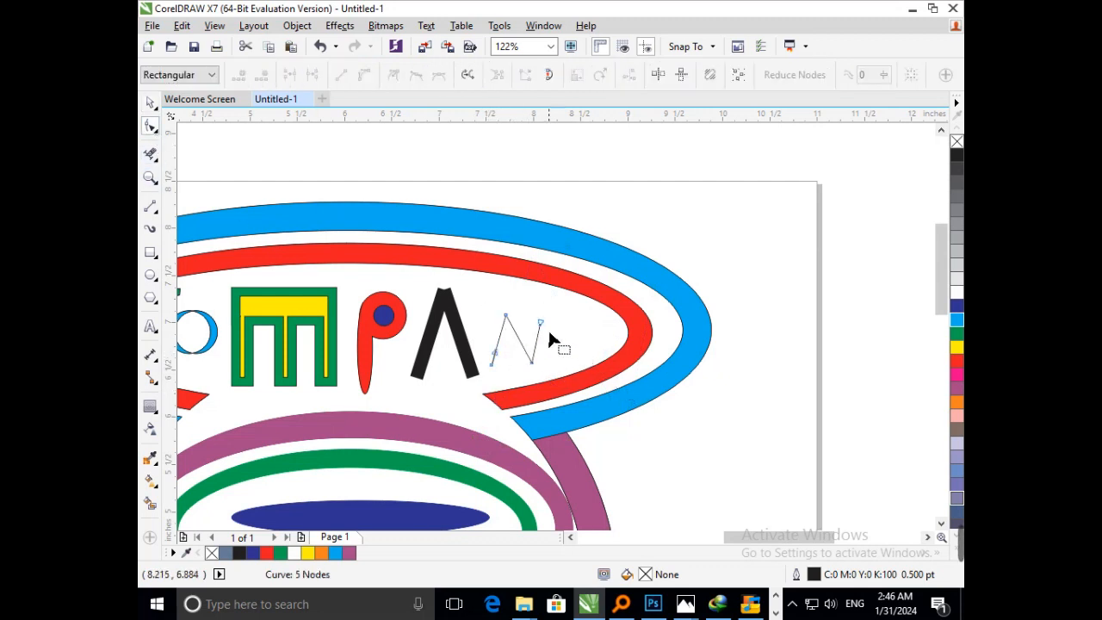
{"action": "left_click_drag", "start_coordinate": [540, 326], "coordinate": [544, 310]}
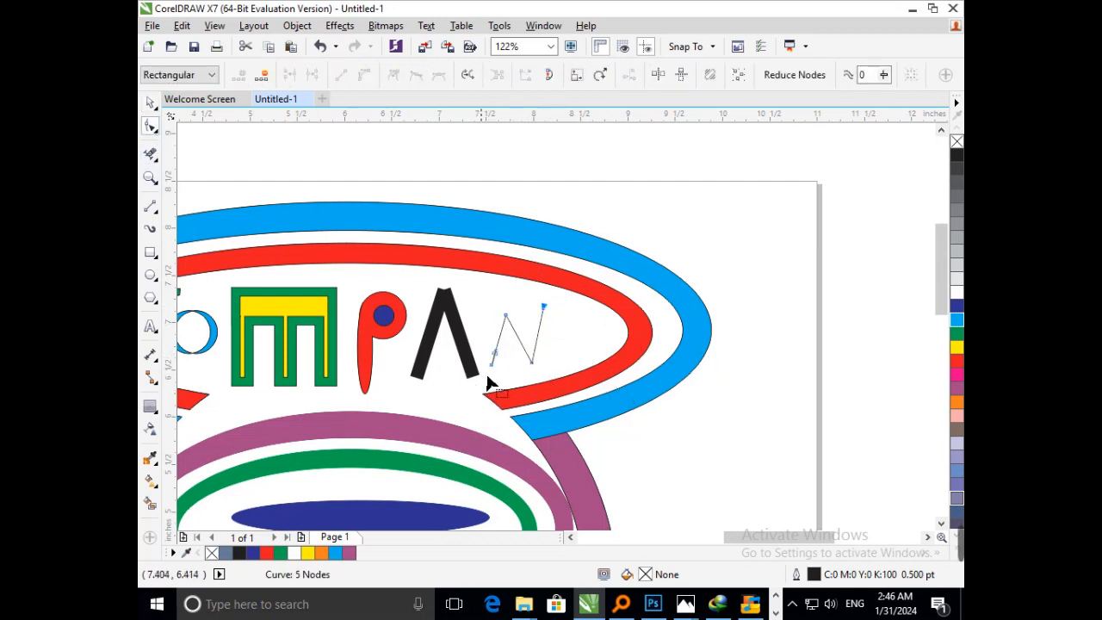
{"action": "key", "text": "Delete"}
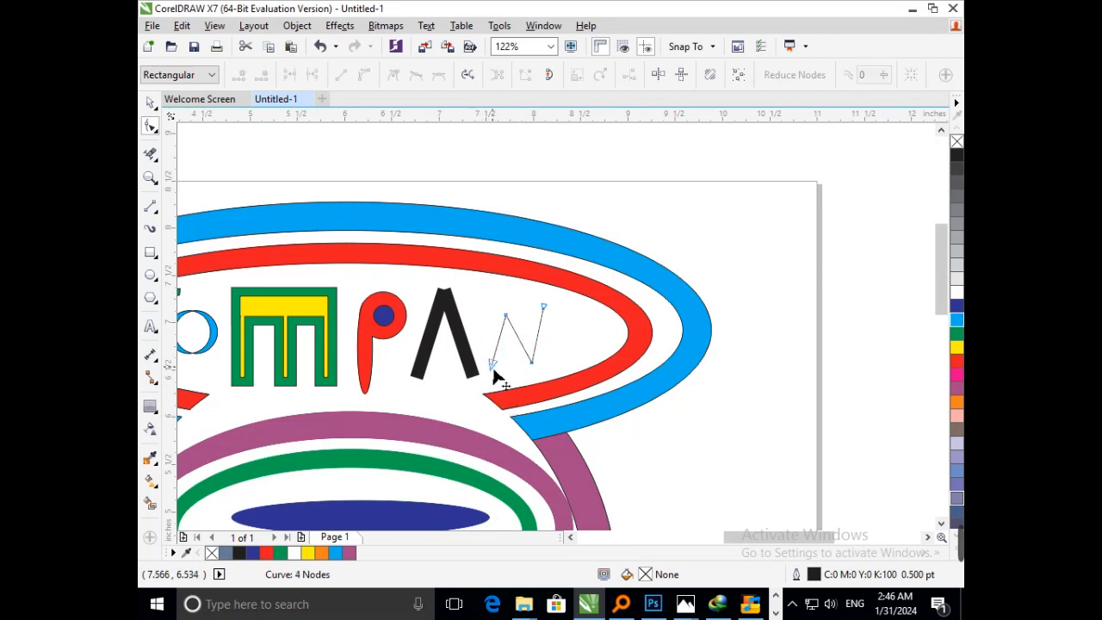
{"action": "left_click_drag", "start_coordinate": [492, 365], "coordinate": [490, 377]}
{"action": "key", "text": "F2"}
{"action": "key", "text": "F3"}
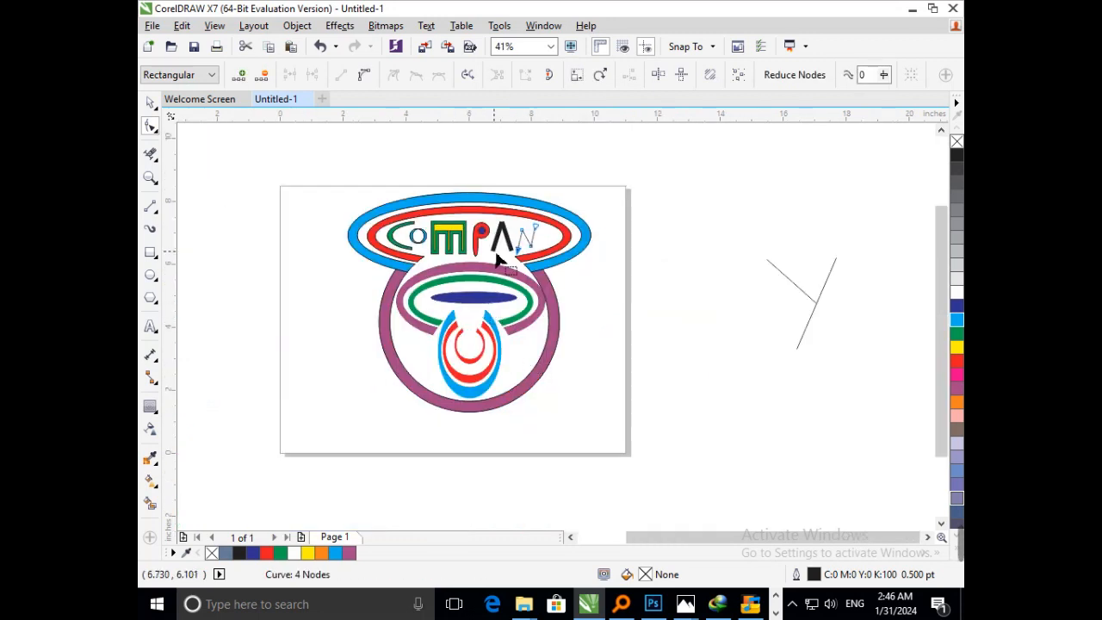
- Set the N-shaped curve's outline width to 16 pt and deselect it
{"action": "left_click", "coordinate": [148, 102]}
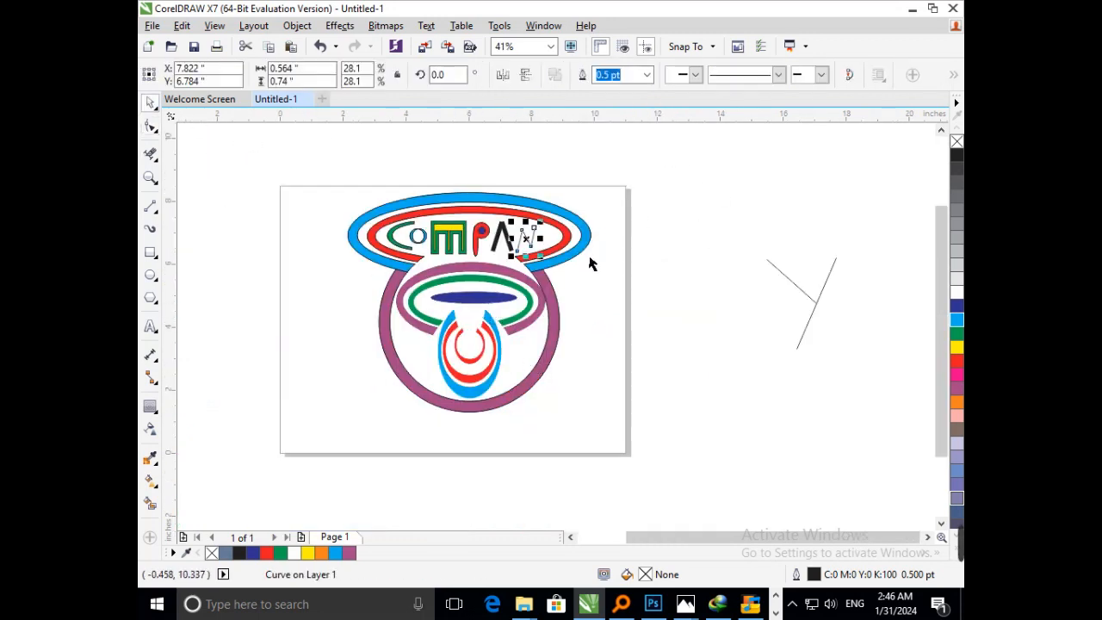
{"action": "left_click", "coordinate": [589, 257]}
{"action": "key", "text": "F2"}
{"action": "left_click_drag", "start_coordinate": [496, 213], "coordinate": [652, 301]}
{"action": "left_click", "coordinate": [357, 276]}
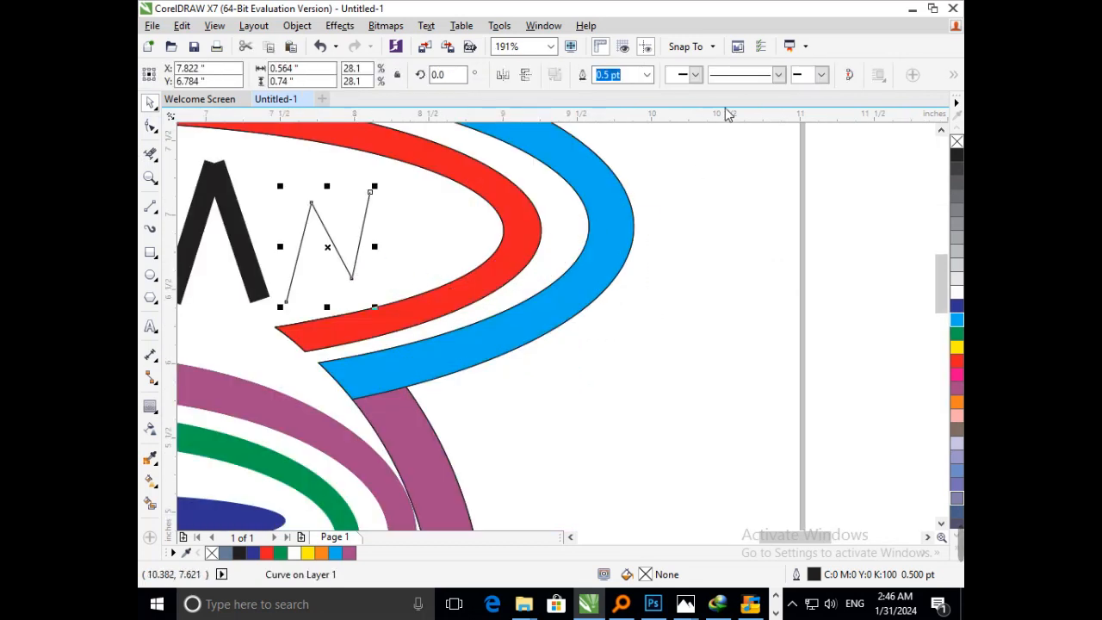
{"action": "left_click", "coordinate": [647, 75]}
{"action": "left_click", "coordinate": [635, 239]}
{"action": "key", "text": "Escape"}
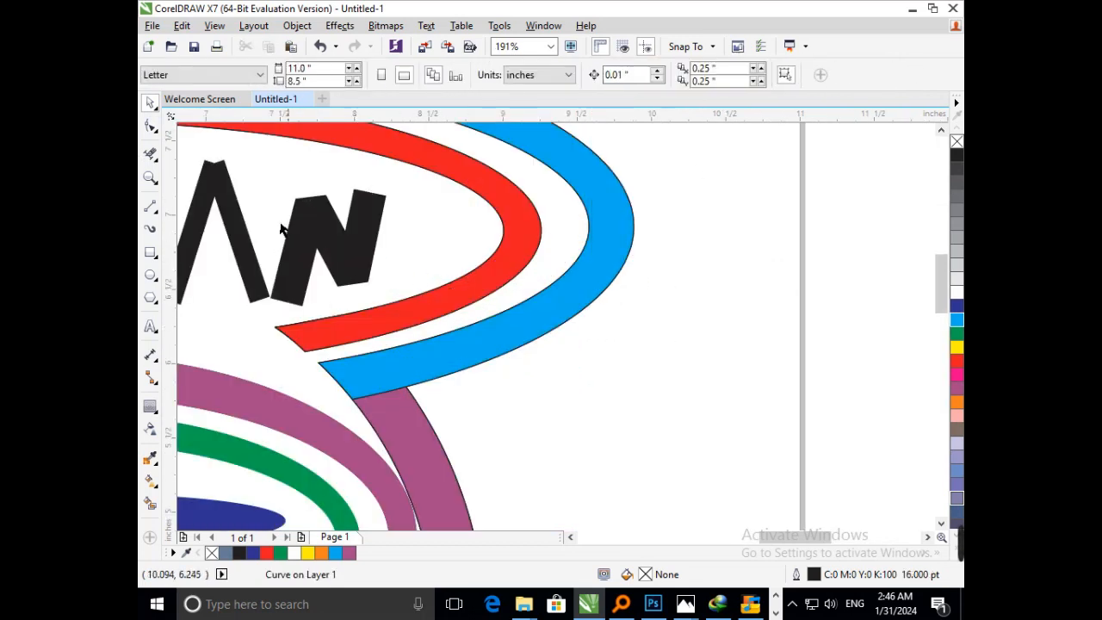
- Scale the two Y lines to about 0.29 by 0.38 in and place them between the N and the red band
{"action": "key", "text": "F3"}
{"action": "left_click_drag", "start_coordinate": [760, 230], "coordinate": [864, 397]}
{"action": "left_click_drag", "start_coordinate": [760, 354], "coordinate": [544, 243]}
{"action": "key", "text": "F2"}
{"action": "left_click_drag", "start_coordinate": [453, 199], "coordinate": [683, 276]}
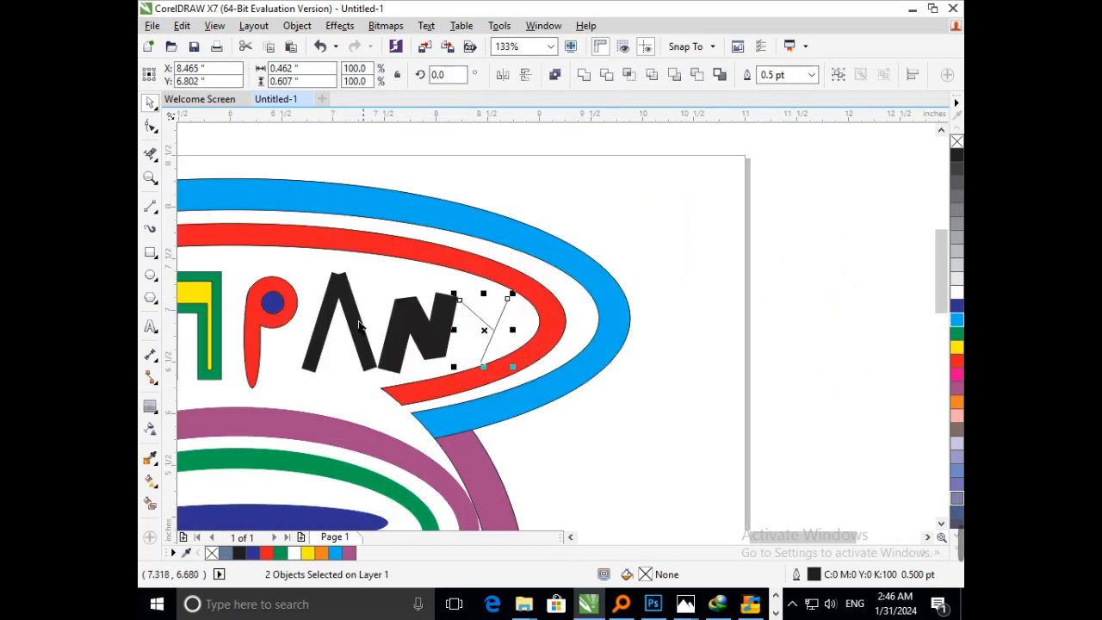
{"action": "key", "text": "F2"}
{"action": "left_click_drag", "start_coordinate": [368, 271], "coordinate": [562, 385]}
{"action": "left_click_drag", "start_coordinate": [528, 451], "coordinate": [560, 409]}
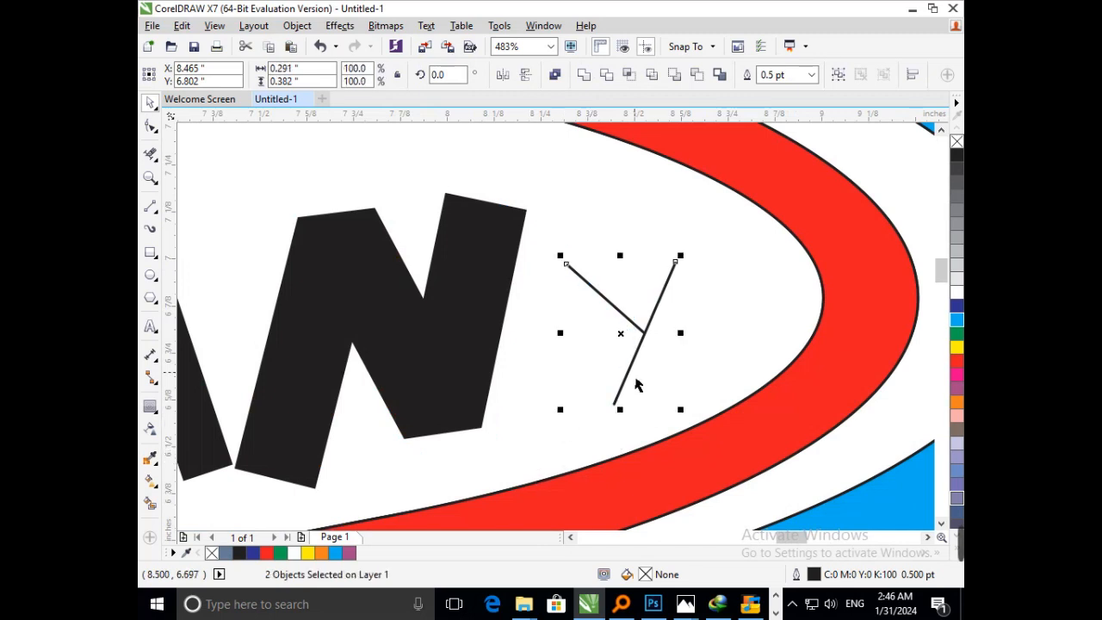
{"action": "left_click_drag", "start_coordinate": [635, 382], "coordinate": [680, 362]}
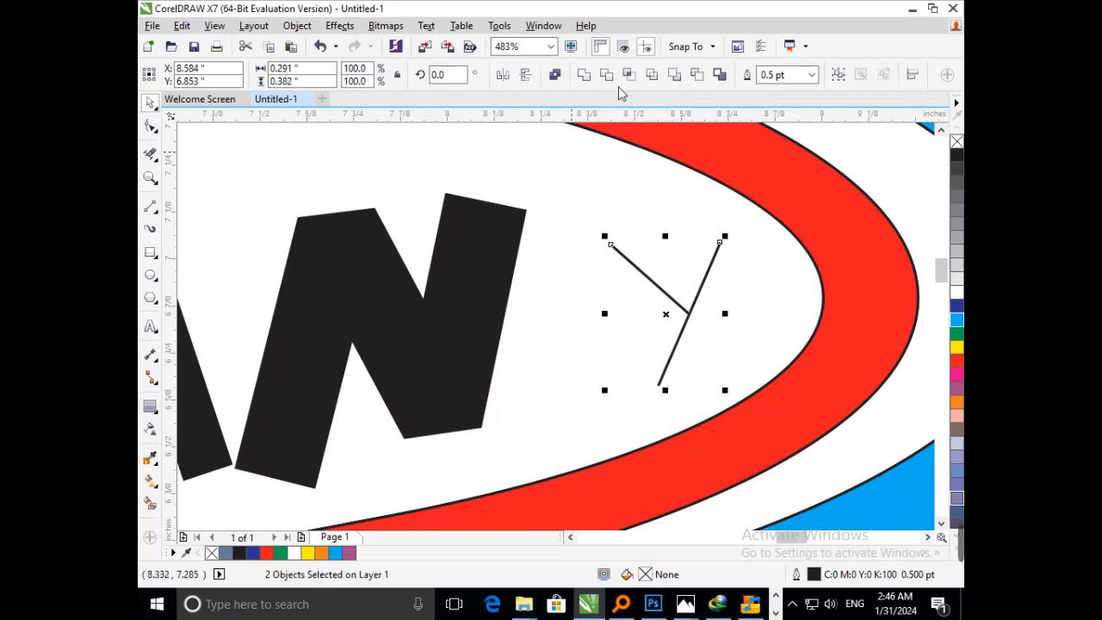
- Try a 36 pt outline width on the two Y lines and undo it
{"action": "left_click", "coordinate": [811, 75]}
{"action": "left_click", "coordinate": [782, 261]}
{"action": "key", "text": "F3"}
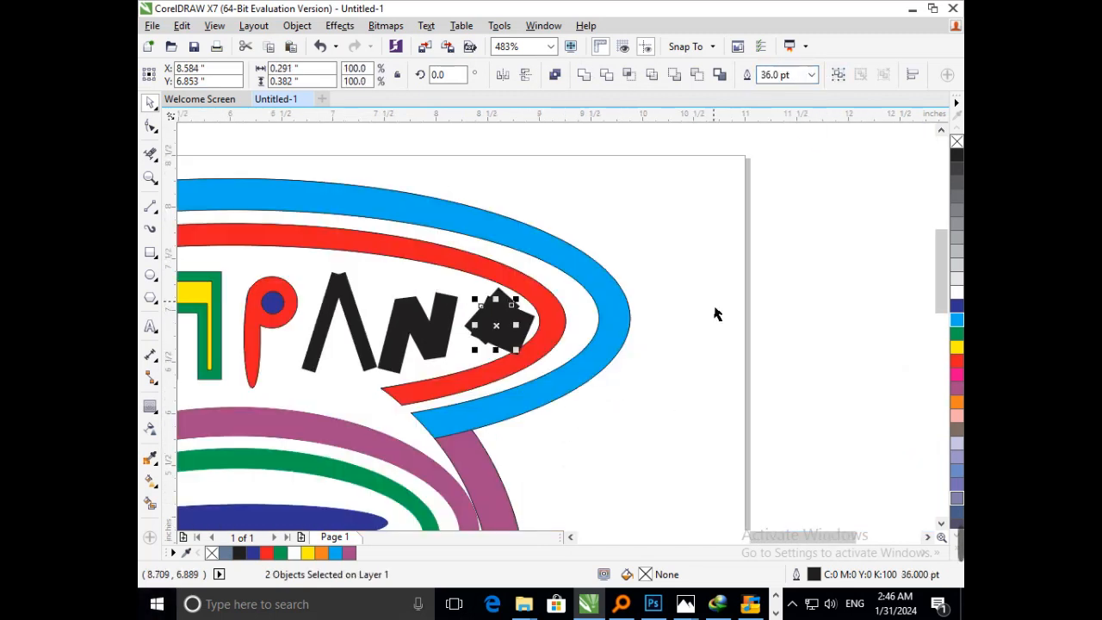
{"action": "key", "text": "ctrl+z"}
- Set the outline width of the two Y lines to 10 pt and deselect them
{"action": "left_click", "coordinate": [811, 75]}
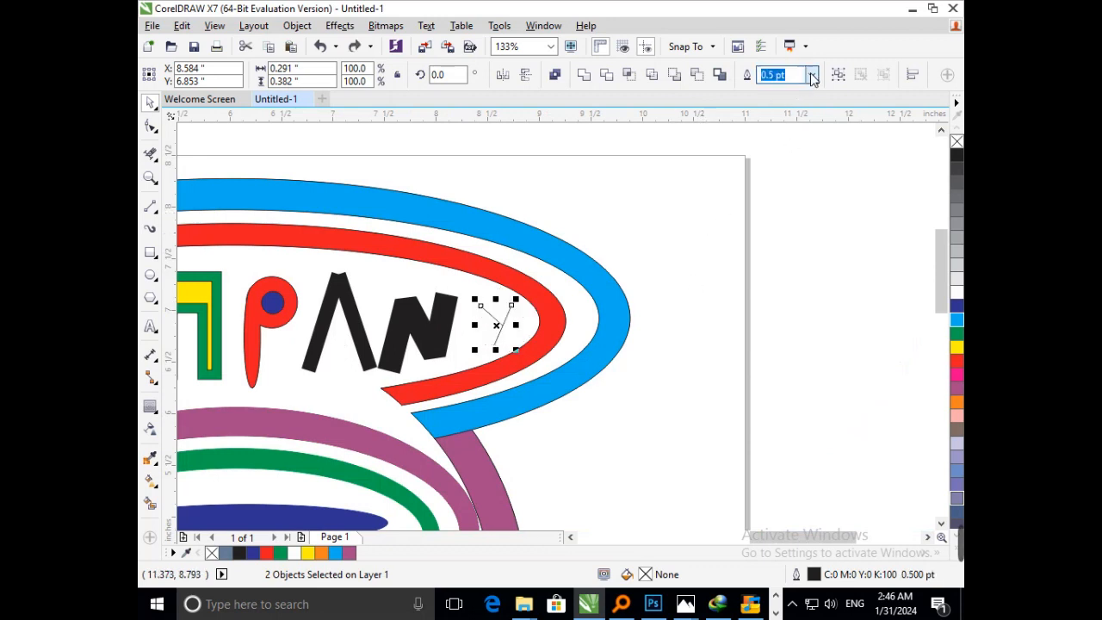
{"action": "left_click", "coordinate": [782, 238]}
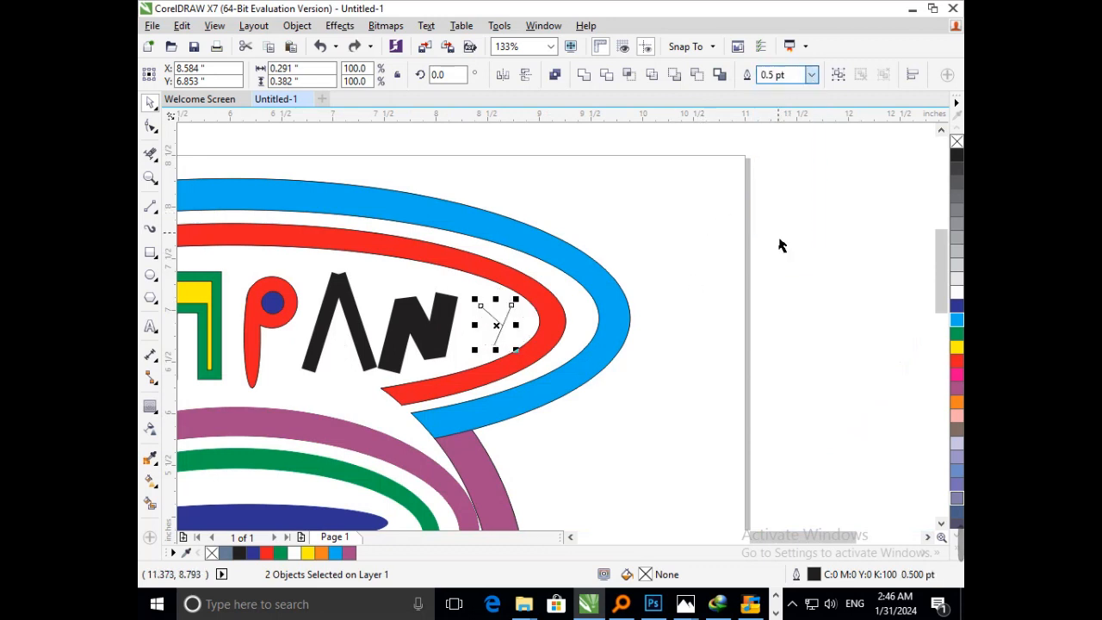
{"action": "left_click", "coordinate": [811, 75]}
{"action": "left_click", "coordinate": [779, 216]}
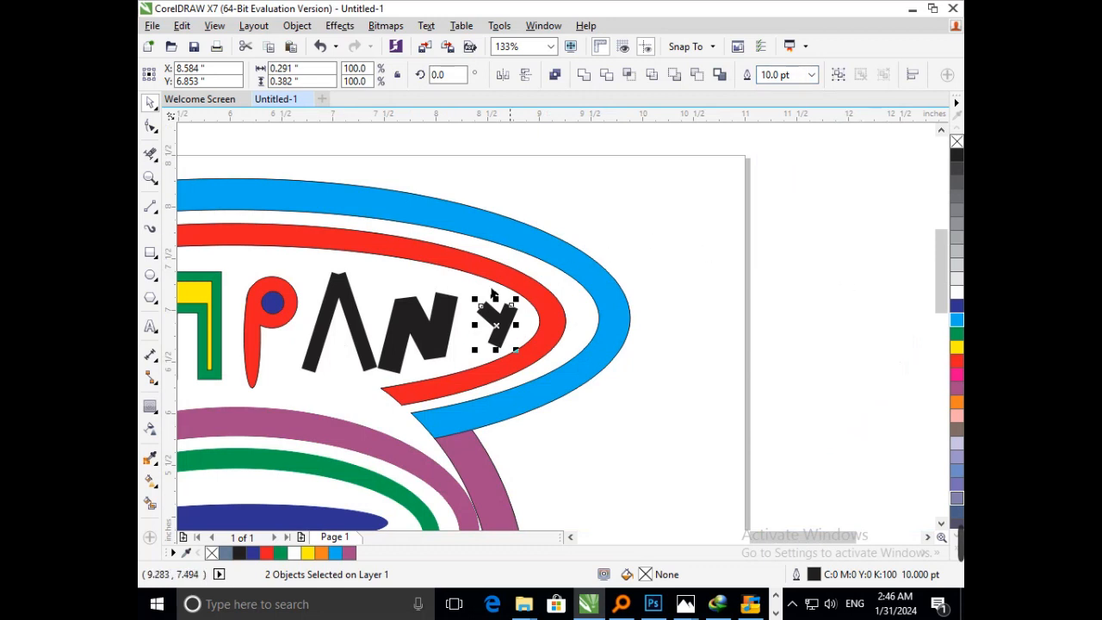
{"action": "scroll", "coordinate": [561, 346], "scroll_direction": "down", "scroll_amount": 3}
{"action": "left_click", "coordinate": [153, 110]}
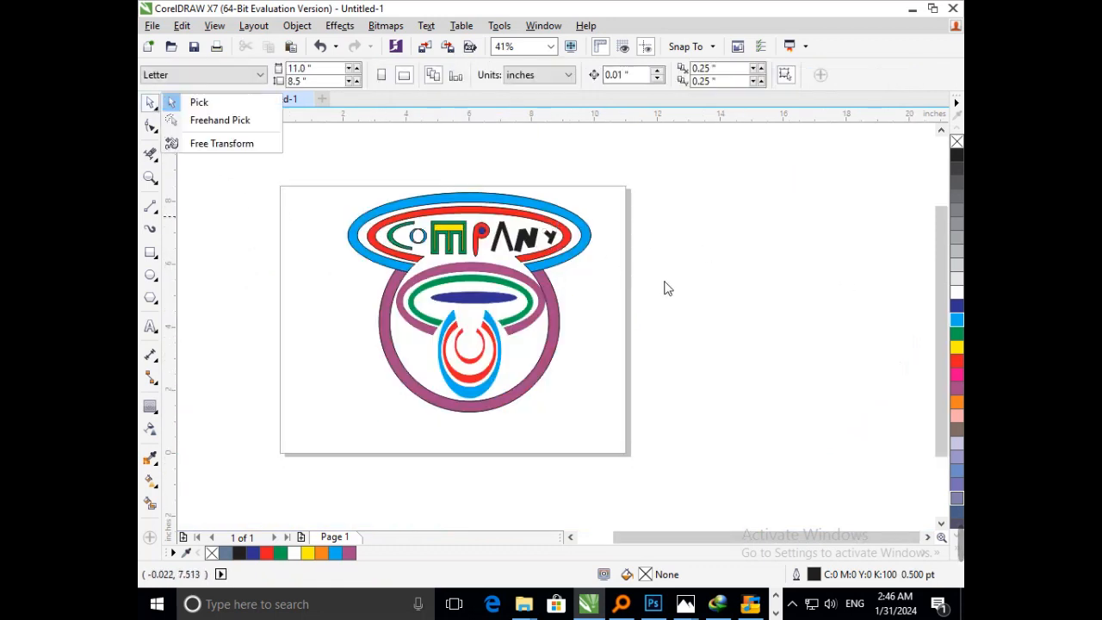
{"action": "left_click", "coordinate": [659, 310]}
- Draw a horizontal line about 0.59 in long across the middle of the inverted V as the A's crossbar
{"action": "scroll", "coordinate": [512, 232], "scroll_direction": "up", "scroll_amount": 5}
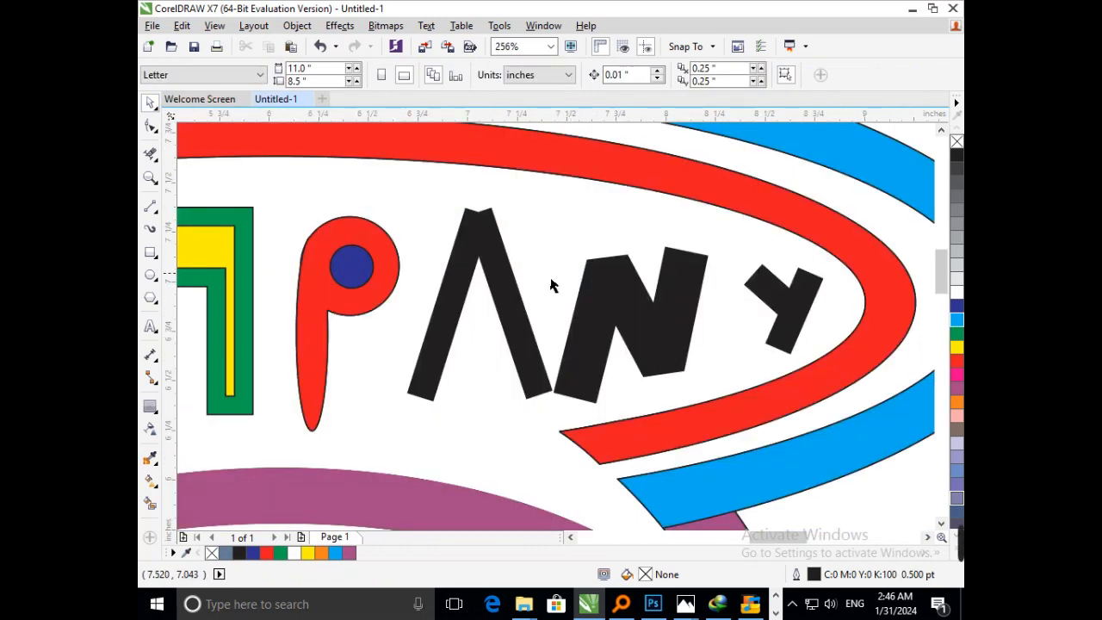
{"action": "left_click", "coordinate": [149, 207]}
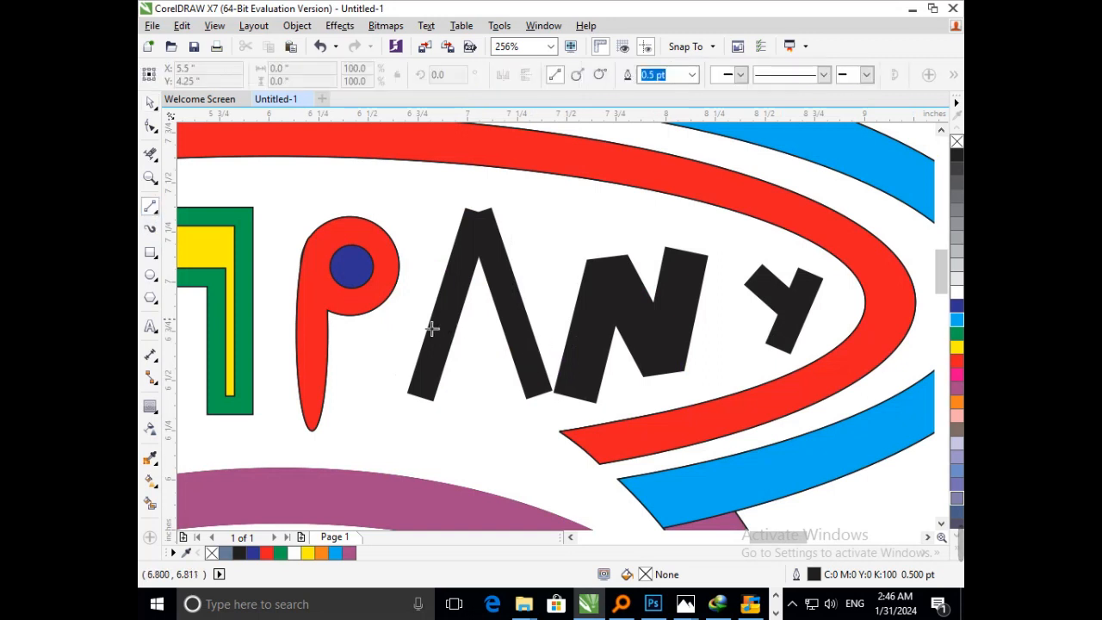
{"action": "mouse_move", "coordinate": [416, 319]}
{"action": "left_mouse_down"}
{"action": "mouse_move", "coordinate": [560, 325]}
{"action": "mouse_move", "coordinate": [548, 319]}
{"action": "left_mouse_up"}
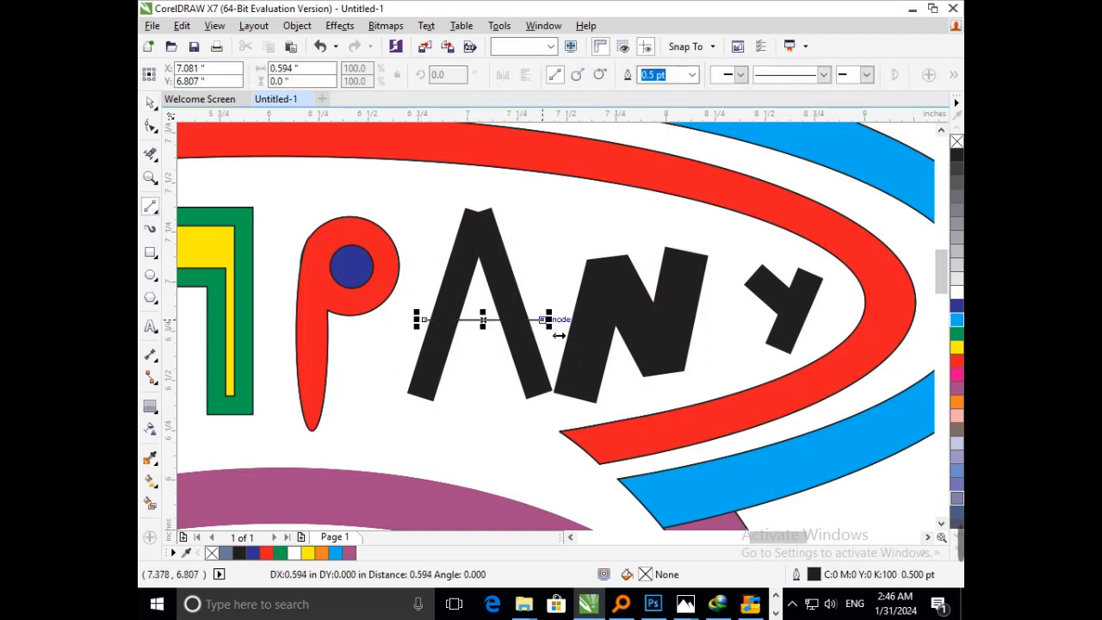
- Set the A's crossbar line to a 16 pt outline width and convert its outline to an object
{"action": "left_click", "coordinate": [692, 76]}
{"action": "left_click", "coordinate": [664, 245]}
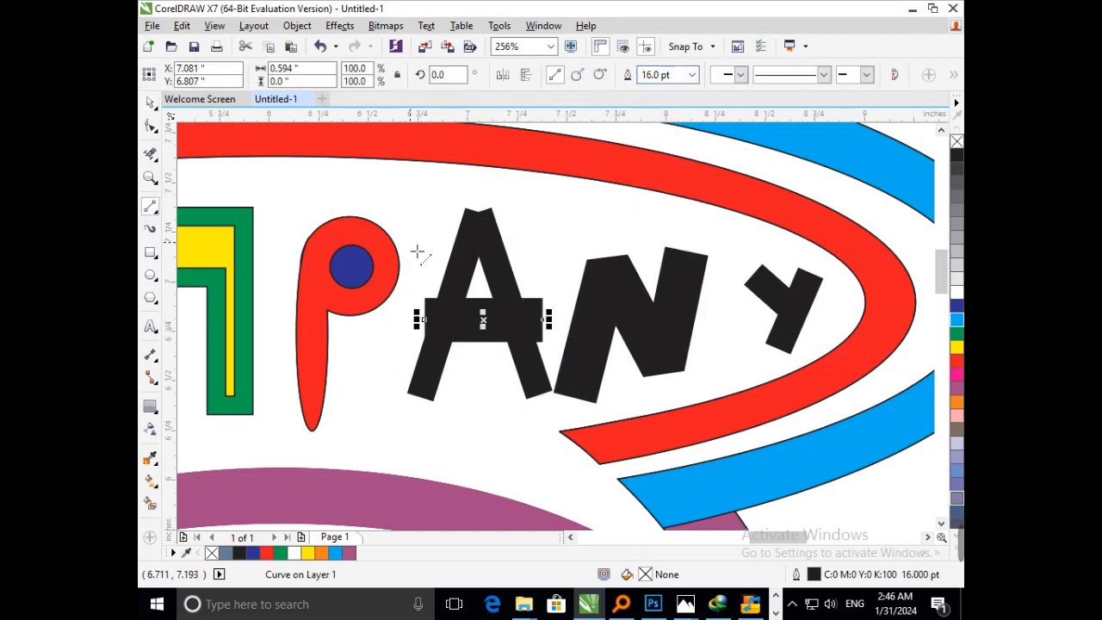
{"action": "left_click", "coordinate": [150, 103]}
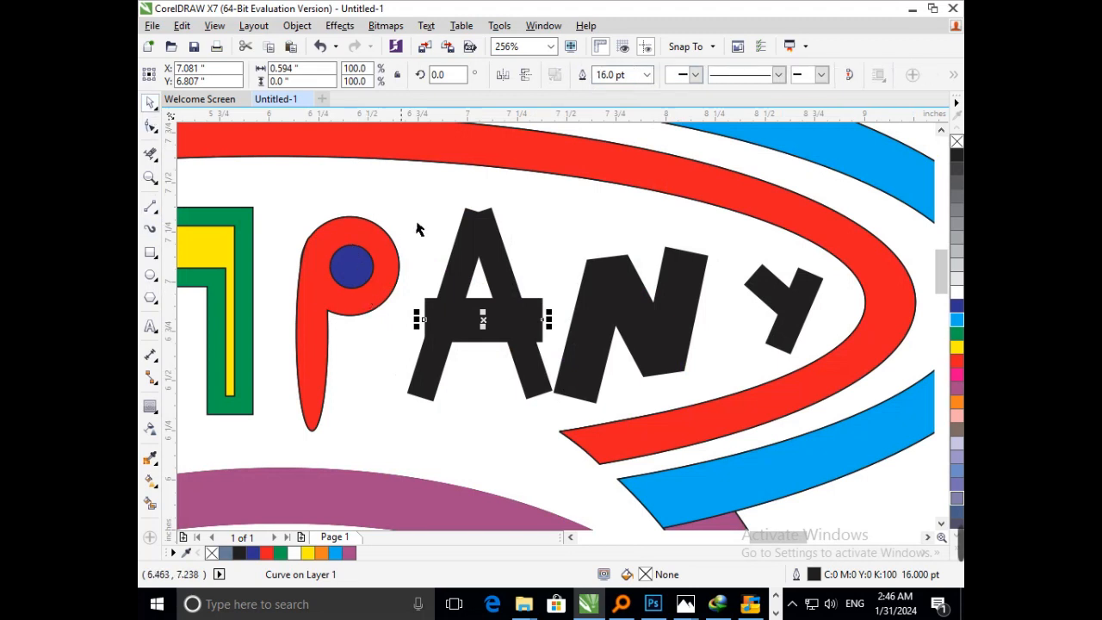
{"action": "left_click", "coordinate": [425, 230]}
{"action": "left_click", "coordinate": [452, 319]}
{"action": "left_click", "coordinate": [254, 26]}
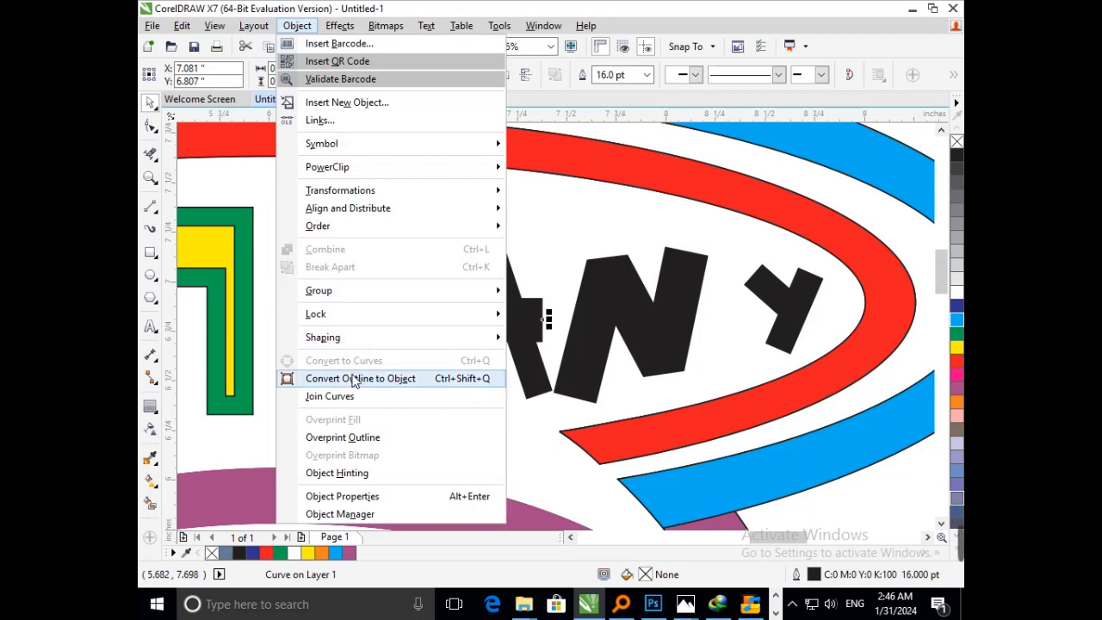
{"action": "left_click", "coordinate": [353, 378]}
- Reshape the crossbar's corner nodes so its ends meet the outer edges of the A's legs, and deselect it
{"action": "left_click", "coordinate": [152, 129]}
{"action": "scroll", "coordinate": [520, 242], "scroll_direction": "up", "scroll_amount": 4}
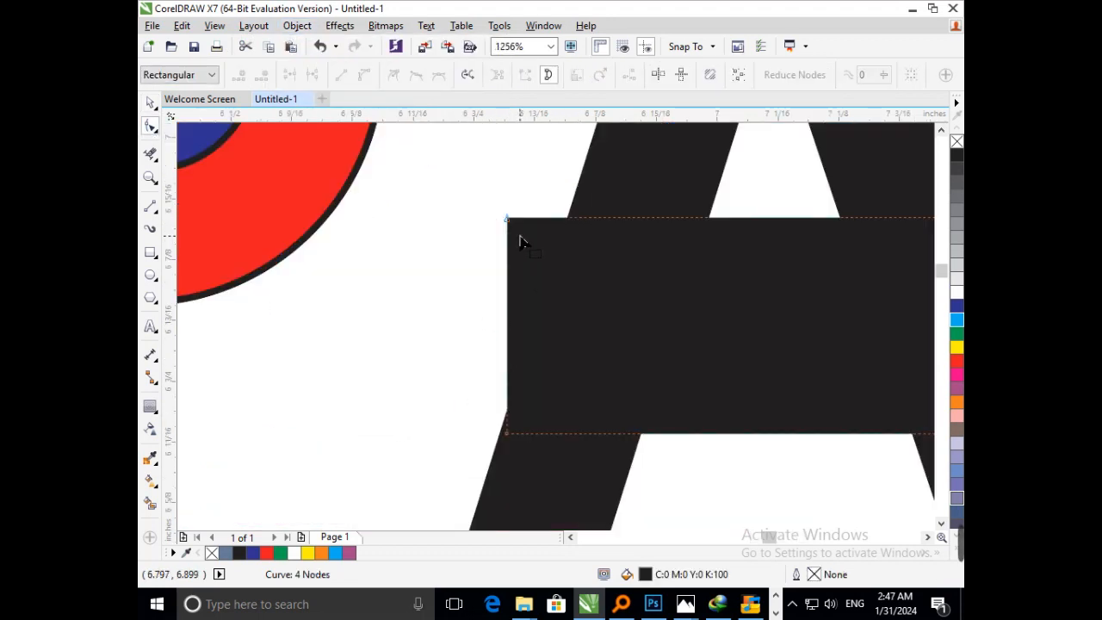
{"action": "left_click_drag", "start_coordinate": [506, 219], "coordinate": [569, 219]}
{"action": "left_click_drag", "start_coordinate": [507, 434], "coordinate": [506, 439]}
{"action": "scroll", "coordinate": [491, 315], "scroll_direction": "down", "scroll_amount": 4}
{"action": "scroll", "coordinate": [583, 398], "scroll_direction": "up", "scroll_amount": 4}
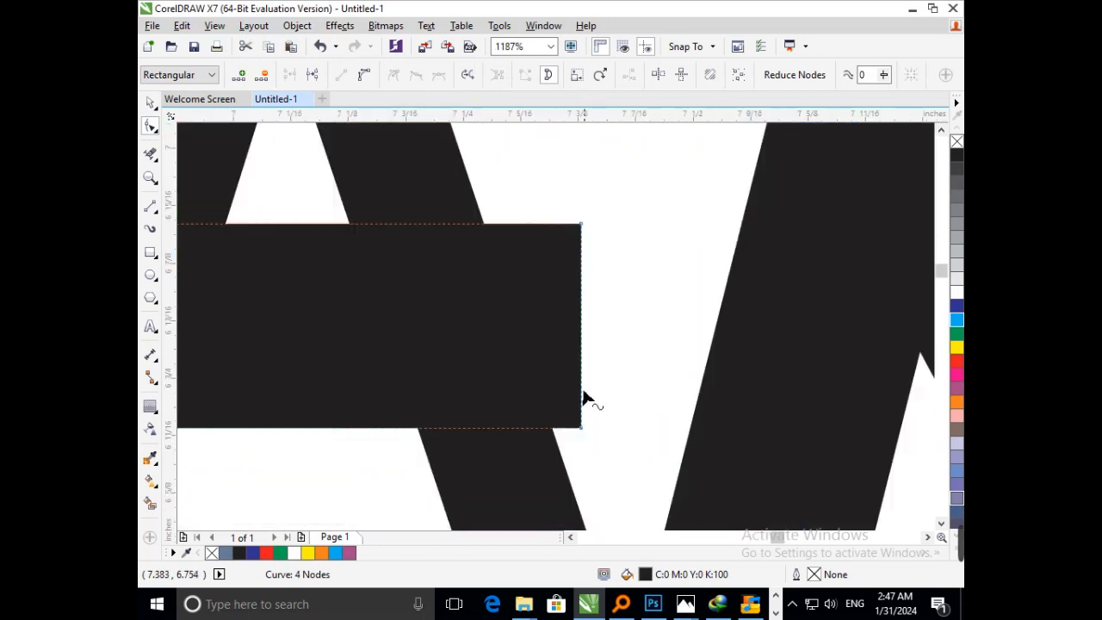
{"action": "left_click_drag", "start_coordinate": [577, 433], "coordinate": [556, 435]}
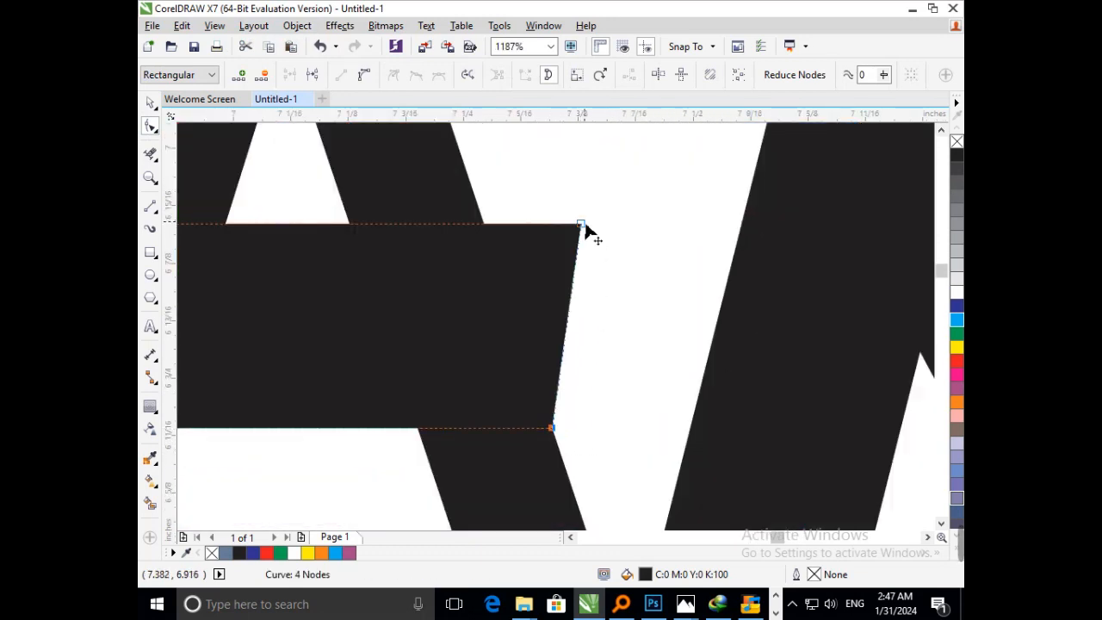
{"action": "left_click_drag", "start_coordinate": [582, 226], "coordinate": [486, 229]}
{"action": "scroll", "coordinate": [504, 315], "scroll_direction": "down", "scroll_amount": 5}
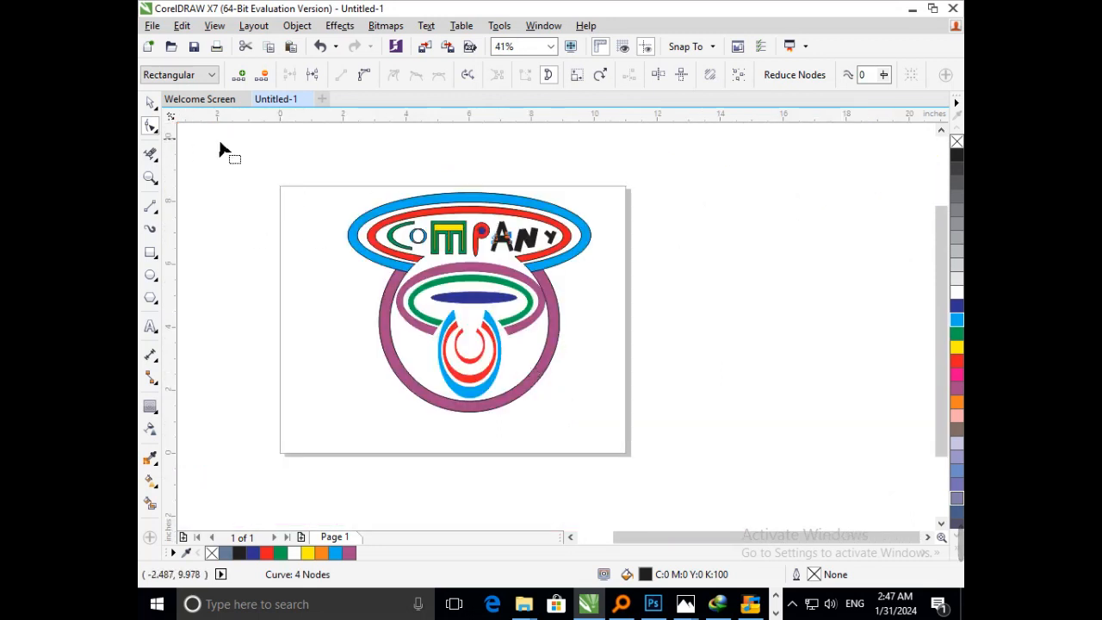
{"action": "left_click", "coordinate": [150, 104]}
{"action": "left_click", "coordinate": [706, 334]}
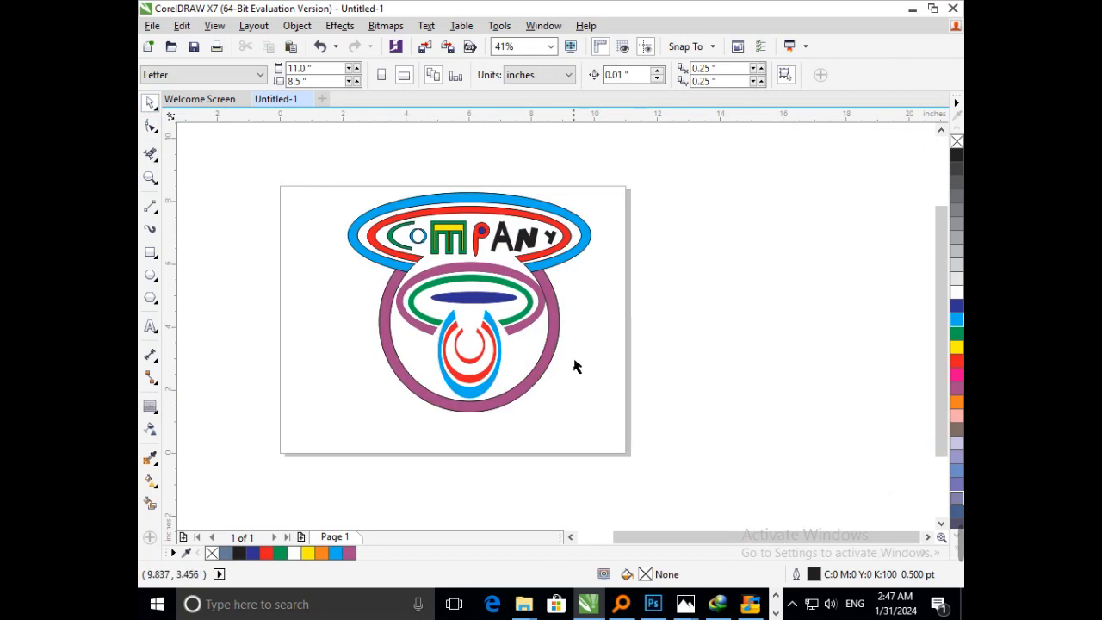
{"action": "left_click_drag", "start_coordinate": [592, 440], "coordinate": [361, 290]}
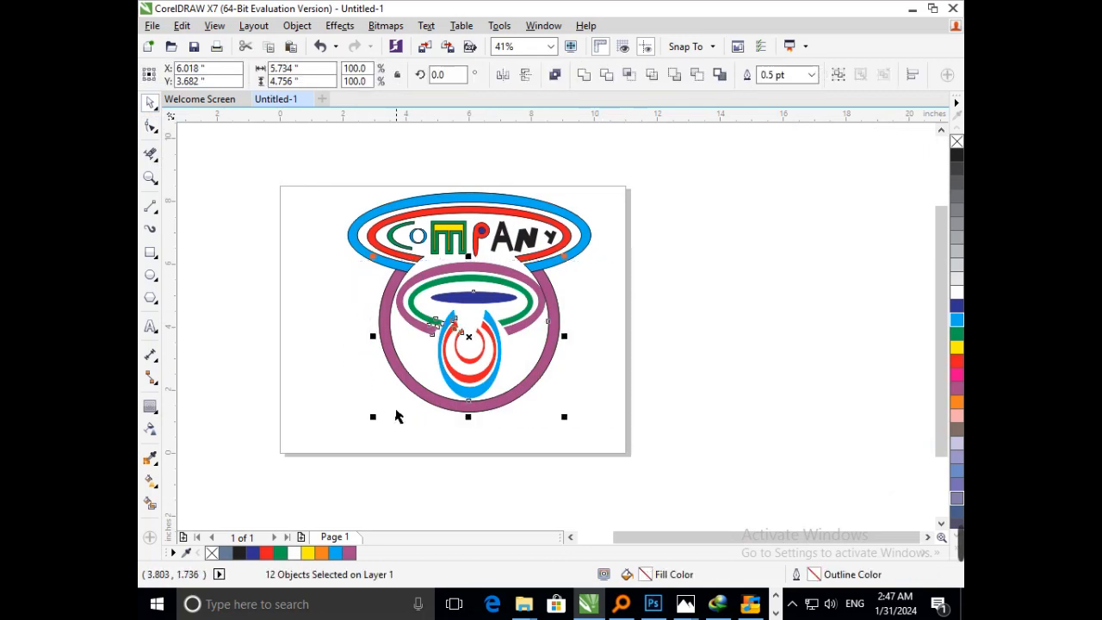
{"action": "left_click_drag", "start_coordinate": [394, 423], "coordinate": [404, 413]}
{"action": "key", "text": "ctrl+z"}
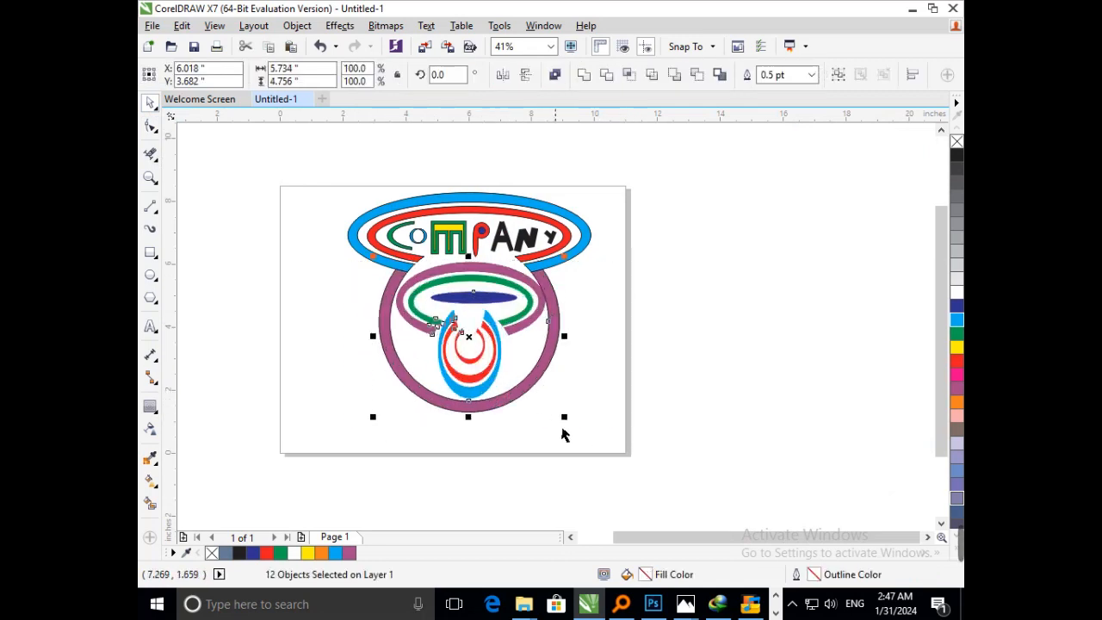
- Scale the ten inner band and drop shapes to about 3.93 by 3.6 in and reposition them inside the purple ring
{"action": "left_click", "coordinate": [560, 399]}
{"action": "left_click_drag", "start_coordinate": [576, 265], "coordinate": [551, 421]}
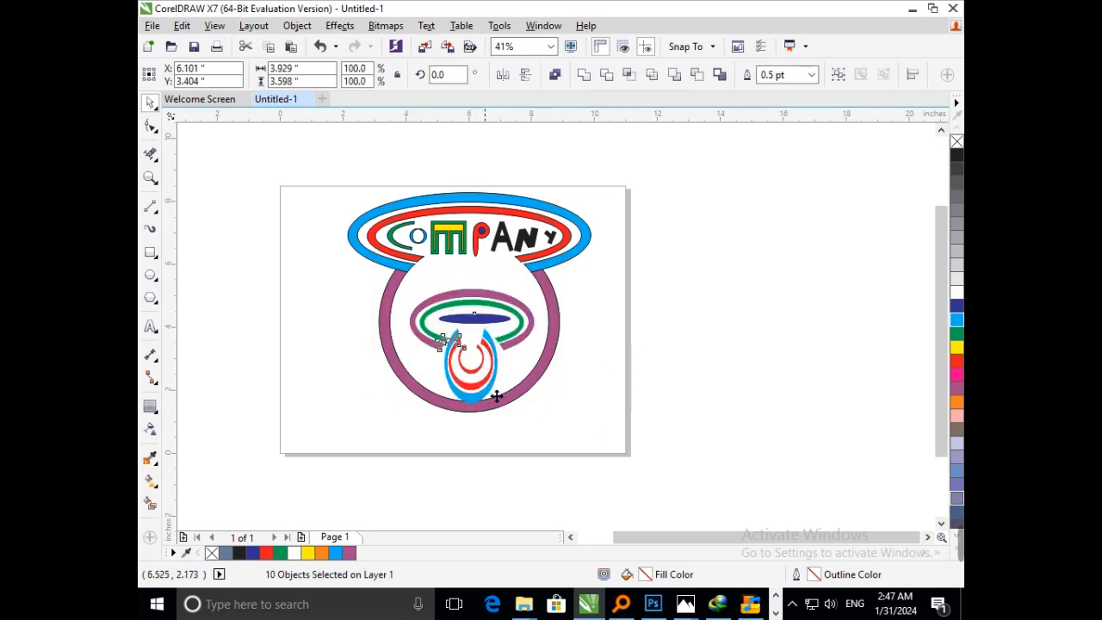
{"action": "left_click_drag", "start_coordinate": [494, 388], "coordinate": [499, 381]}
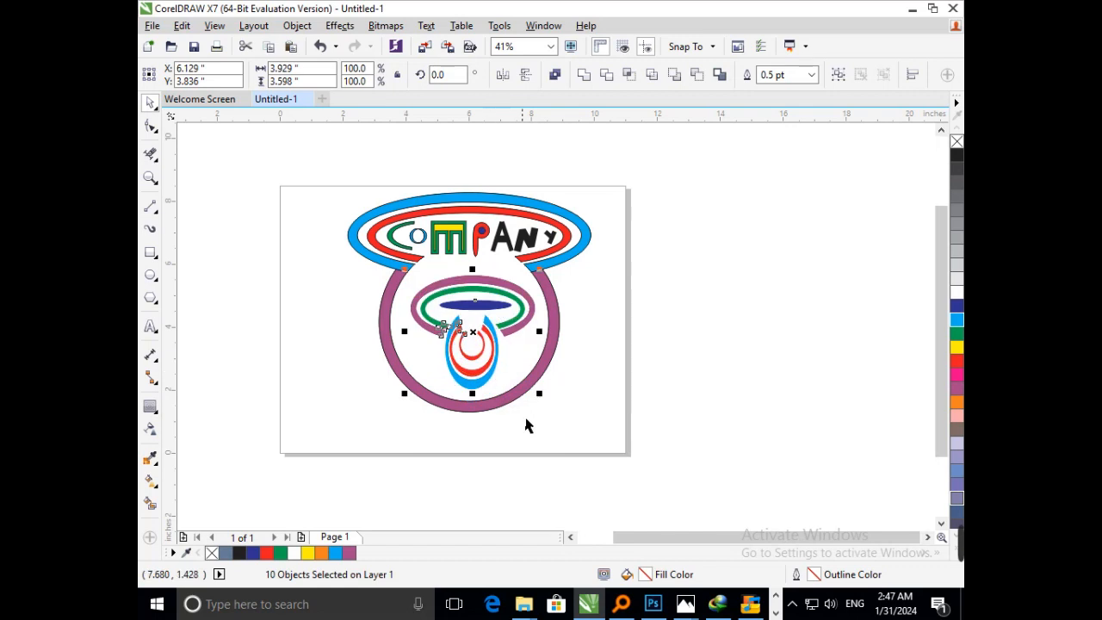
{"action": "key", "text": "Down"}
{"action": "key", "text": "Down"}
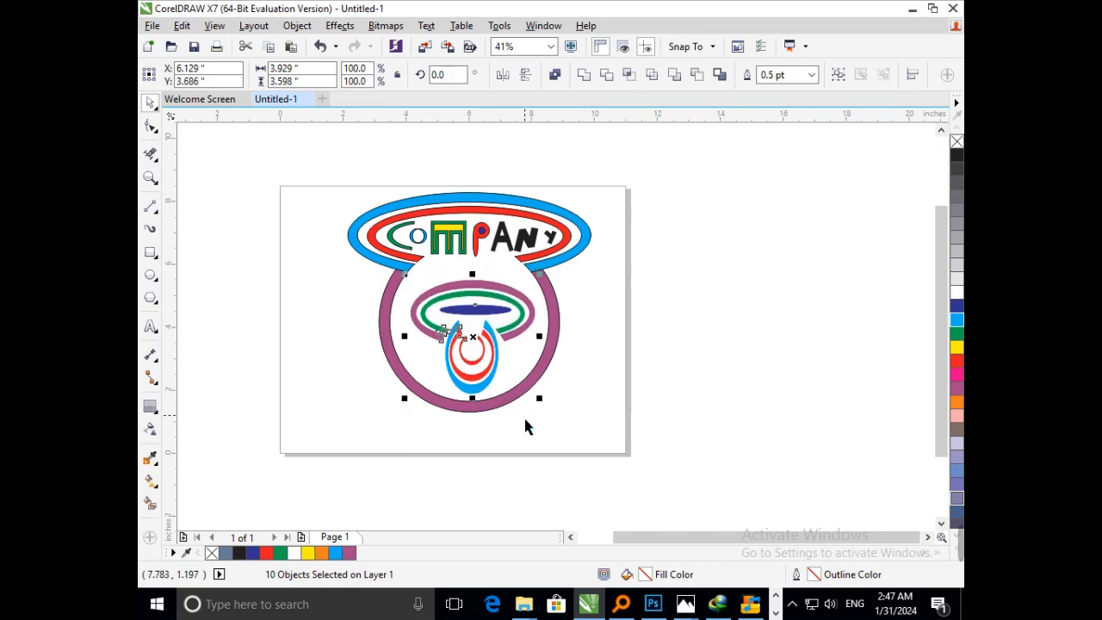
{"action": "left_click", "coordinate": [765, 409]}
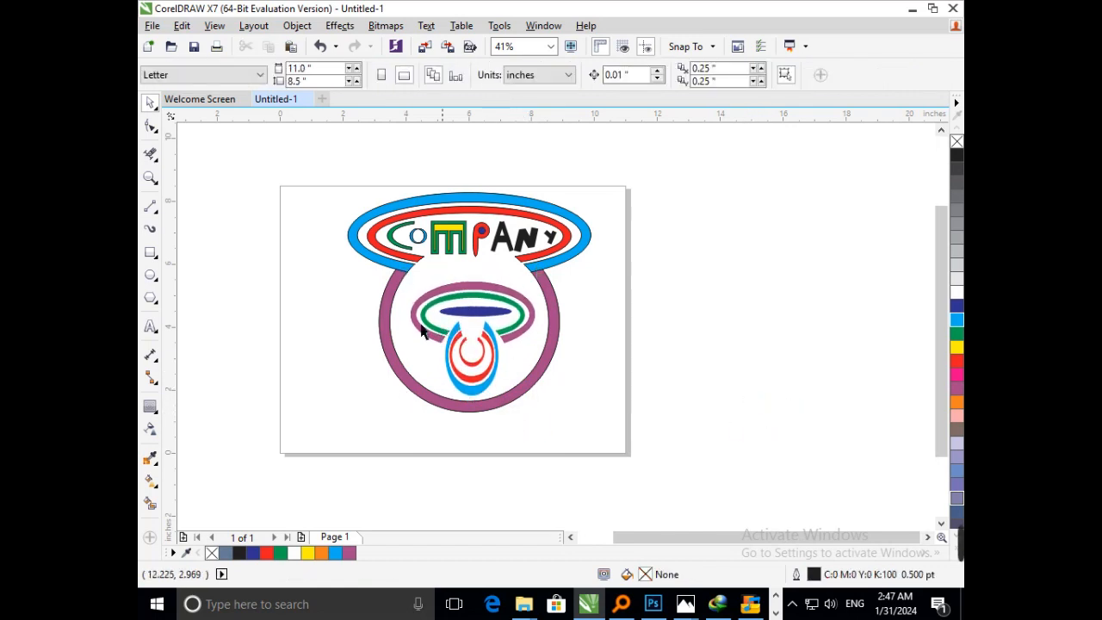
- Give the A's crossbar and right leg a dark blue fill and outline, and deselect them
{"action": "left_click", "coordinate": [508, 240]}
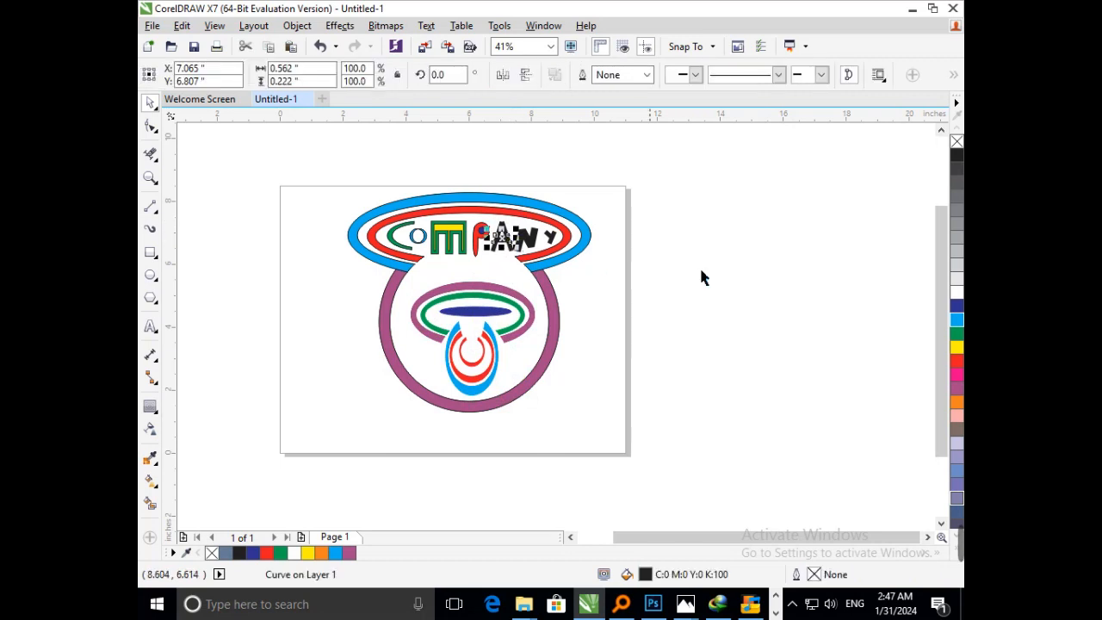
{"action": "left_click", "coordinate": [956, 307]}
{"action": "right_click", "coordinate": [956, 306]}
{"action": "left_click", "coordinate": [758, 353]}
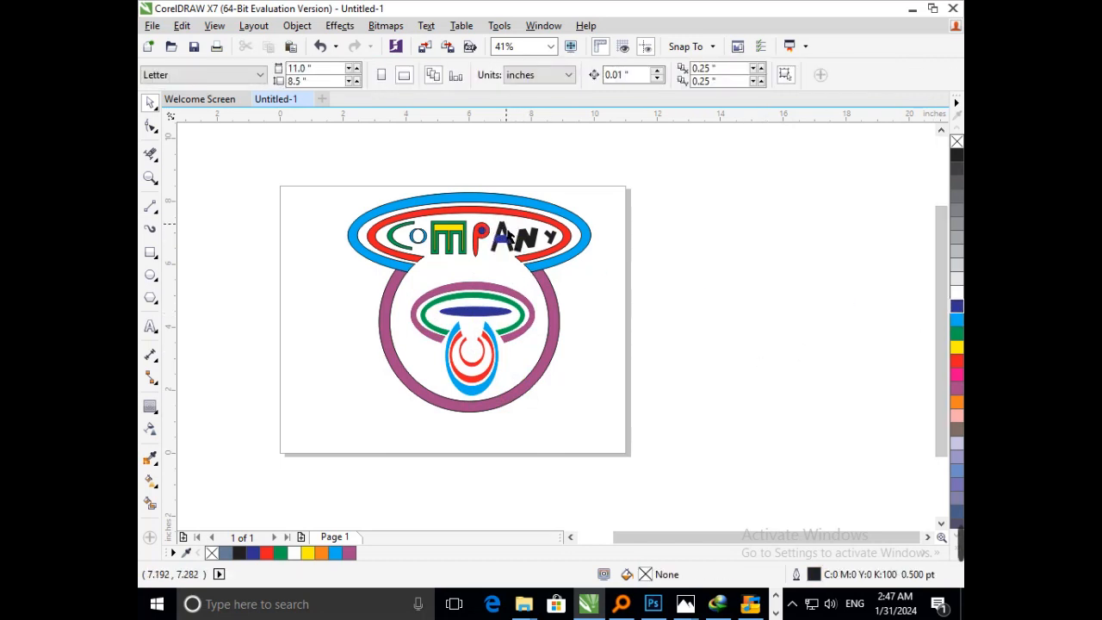
{"action": "left_click", "coordinate": [508, 238]}
{"action": "right_click", "coordinate": [957, 308]}
{"action": "left_click", "coordinate": [957, 308]}
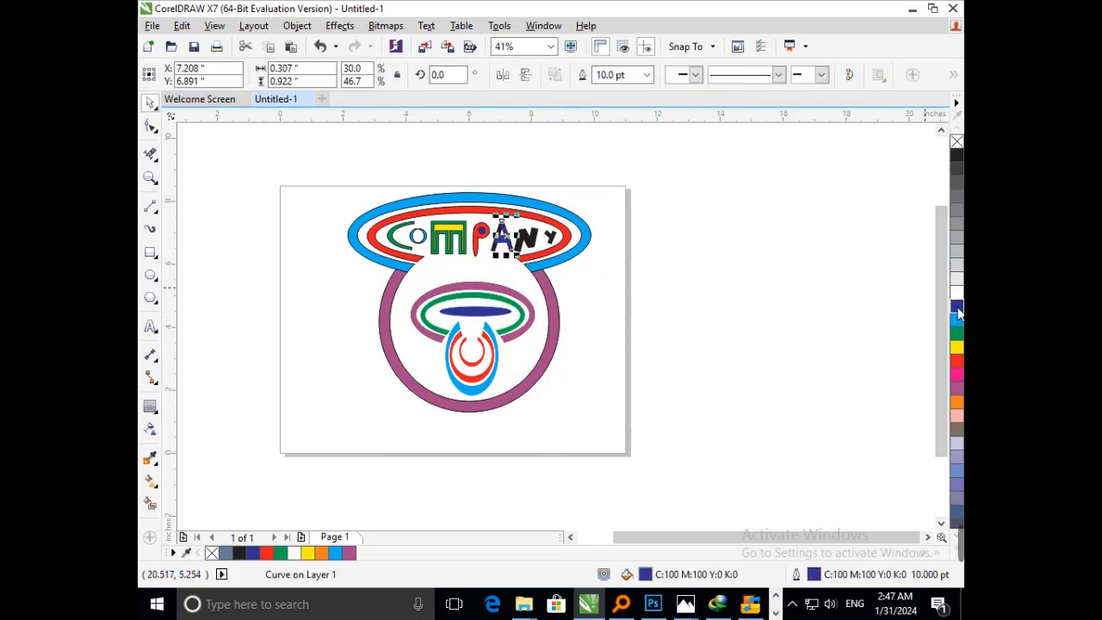
{"action": "left_click", "coordinate": [697, 263]}
- Give the A's left leg a dark blue fill and outline, and deselect it
{"action": "key", "text": "F2"}
{"action": "left_click_drag", "start_coordinate": [453, 198], "coordinate": [559, 280]}
{"action": "left_click", "coordinate": [525, 292]}
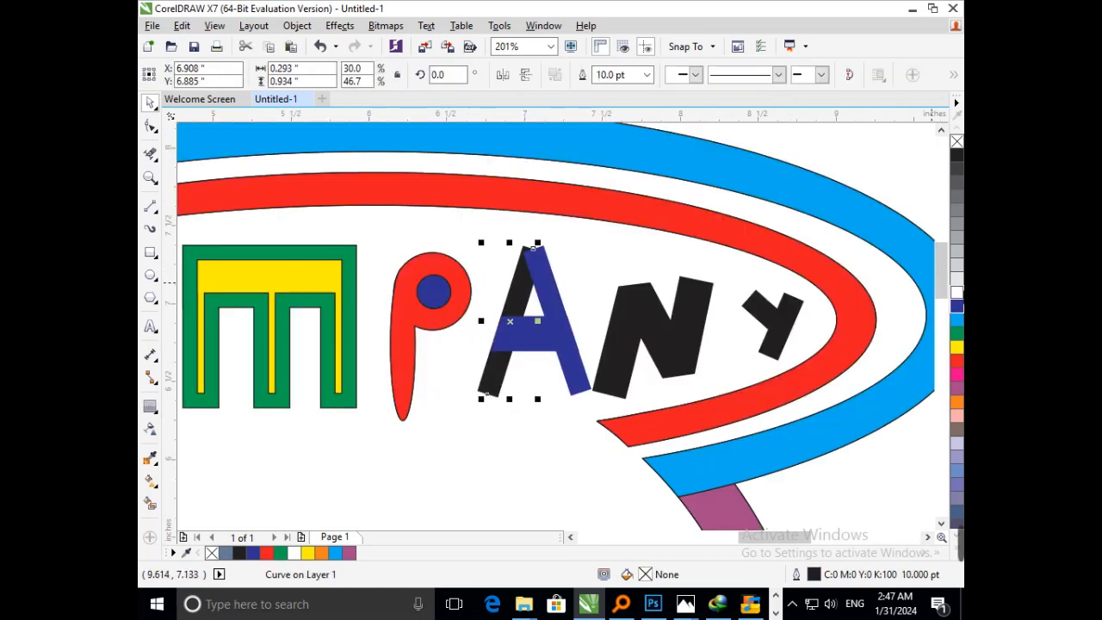
{"action": "left_click", "coordinate": [958, 306]}
{"action": "right_click", "coordinate": [958, 307]}
{"action": "key", "text": "F3"}
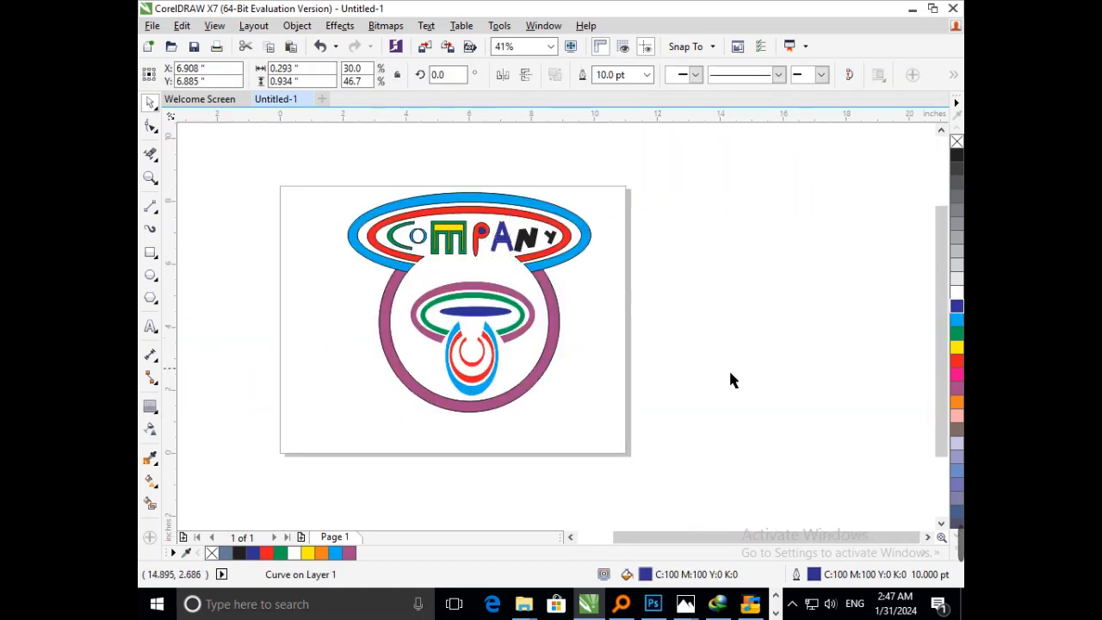
{"action": "left_click", "coordinate": [728, 370]}
{"action": "key", "text": "F2"}
{"action": "left_click_drag", "start_coordinate": [492, 217], "coordinate": [611, 275]}
{"action": "left_click", "coordinate": [452, 270]}
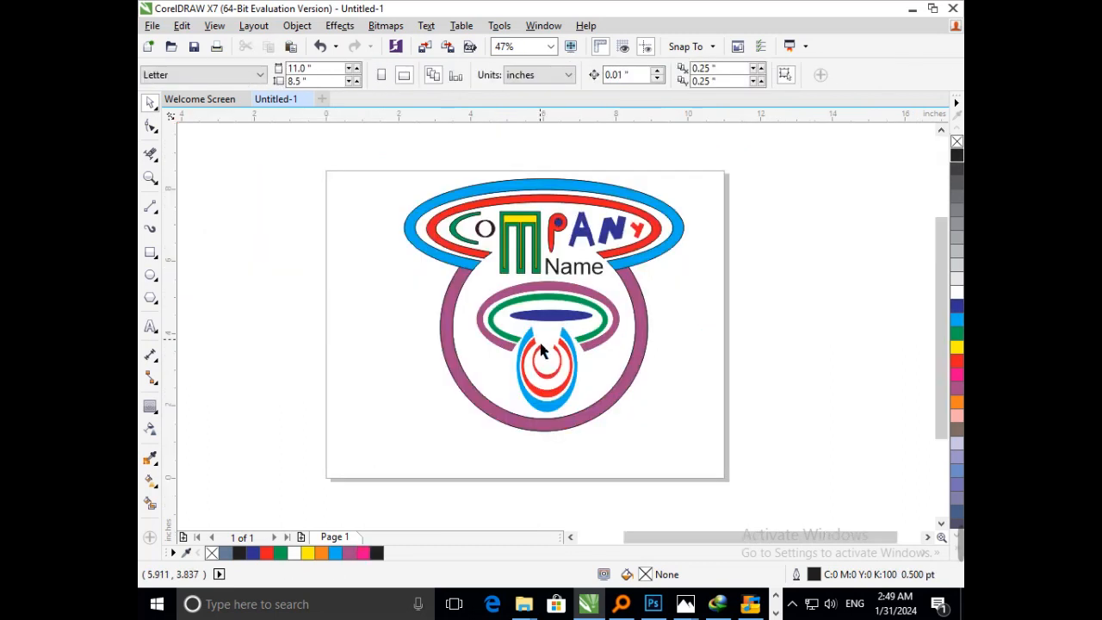
{"action": "left_click", "coordinate": [792, 604]}
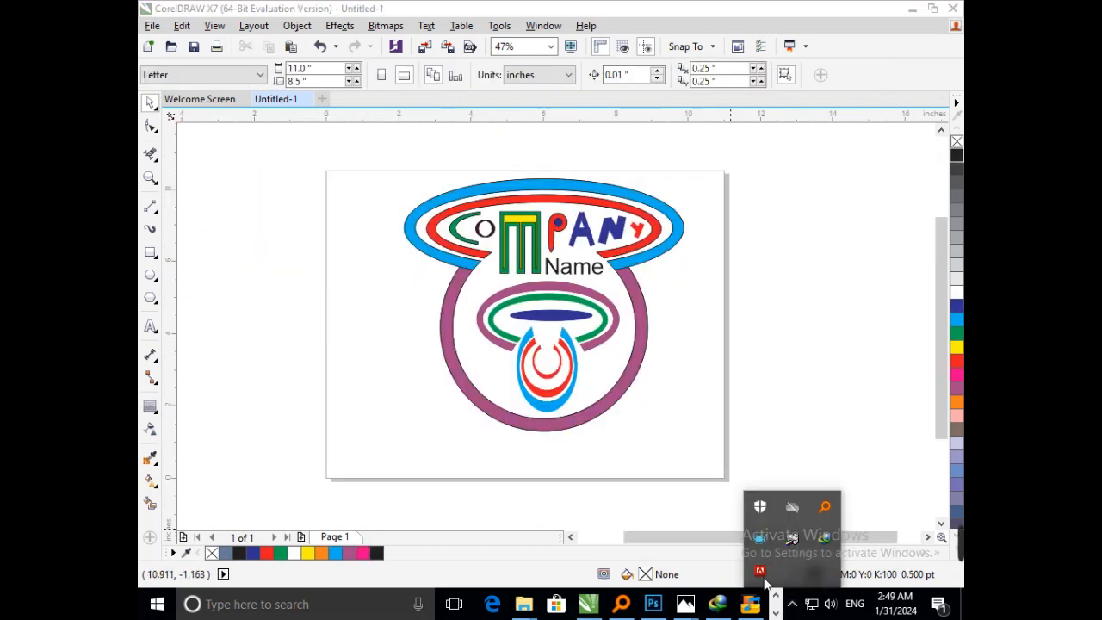
{"action": "left_click", "coordinate": [762, 572]}
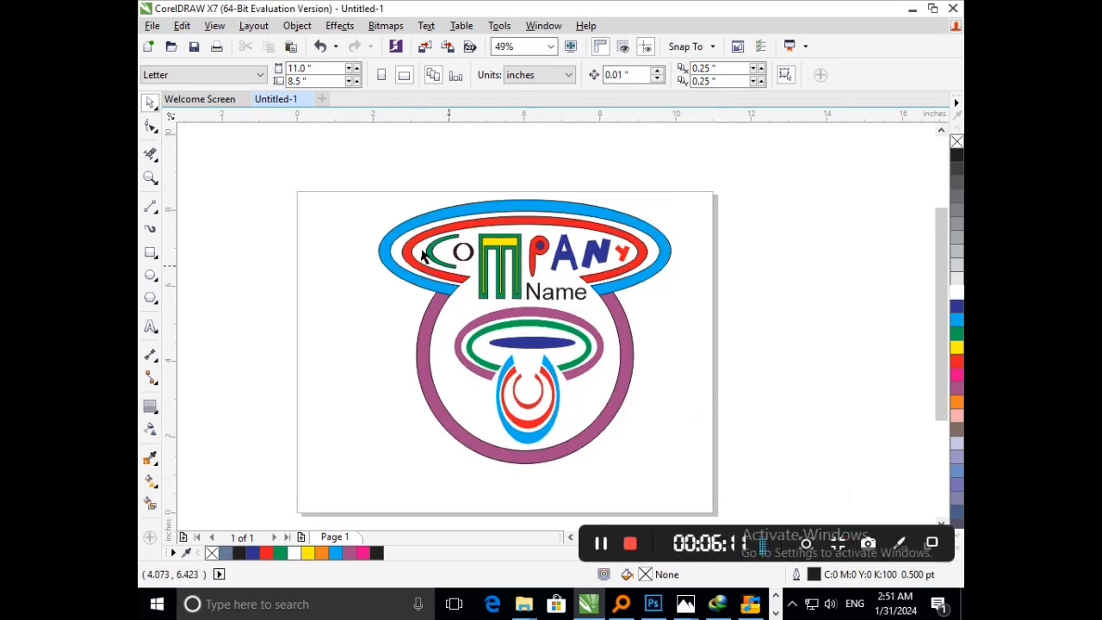
- Make the "Name" text below the word COMPANY bold and deselect it
{"action": "scroll", "coordinate": [680, 351], "scroll_direction": "up", "scroll_amount": 3}
{"action": "left_click", "coordinate": [608, 390]}
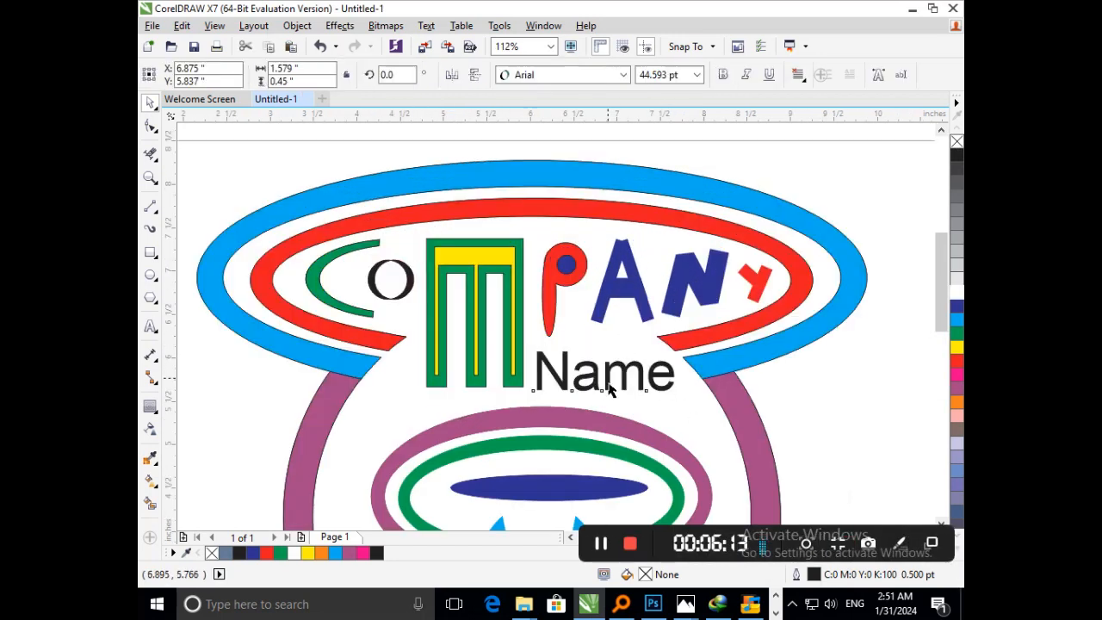
{"action": "left_click", "coordinate": [723, 76]}
{"action": "scroll", "coordinate": [661, 347], "scroll_direction": "down", "scroll_amount": 3}
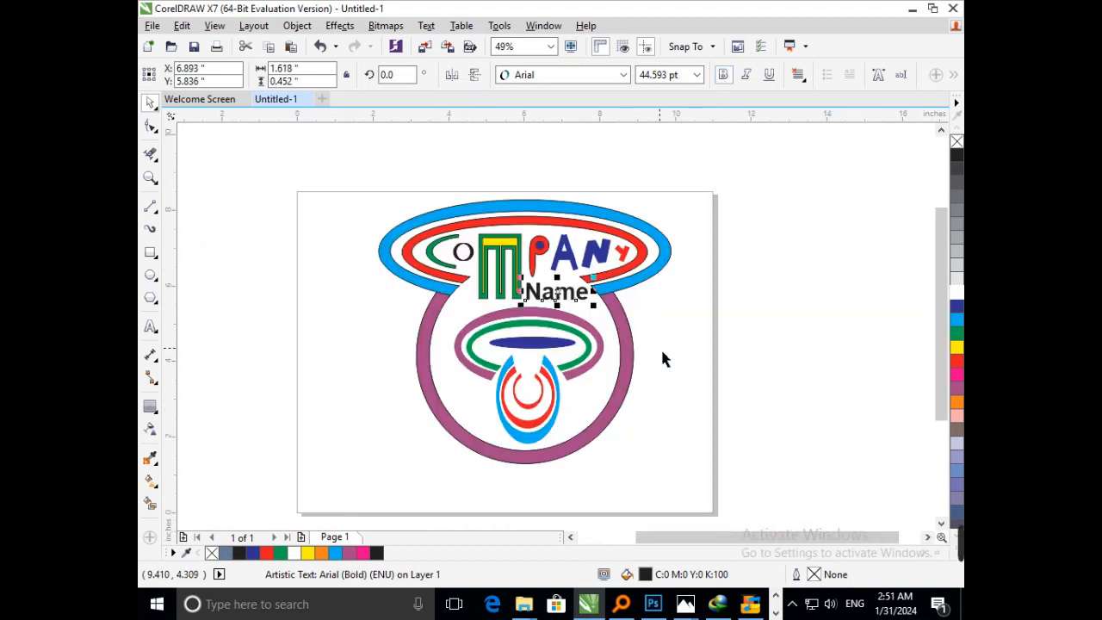
{"action": "left_click", "coordinate": [660, 347]}
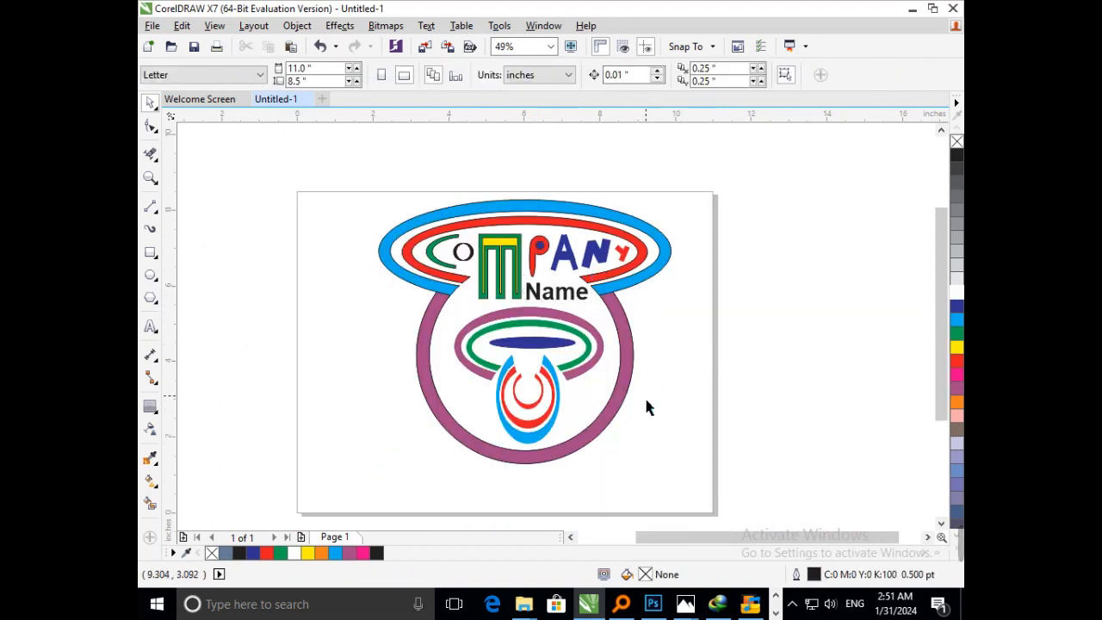
- Scale the ten inner band and drop shapes to about 3.44 by 3.15 in and place them inside the purple ring below Name
{"action": "left_click_drag", "start_coordinate": [655, 467], "coordinate": [398, 310]}
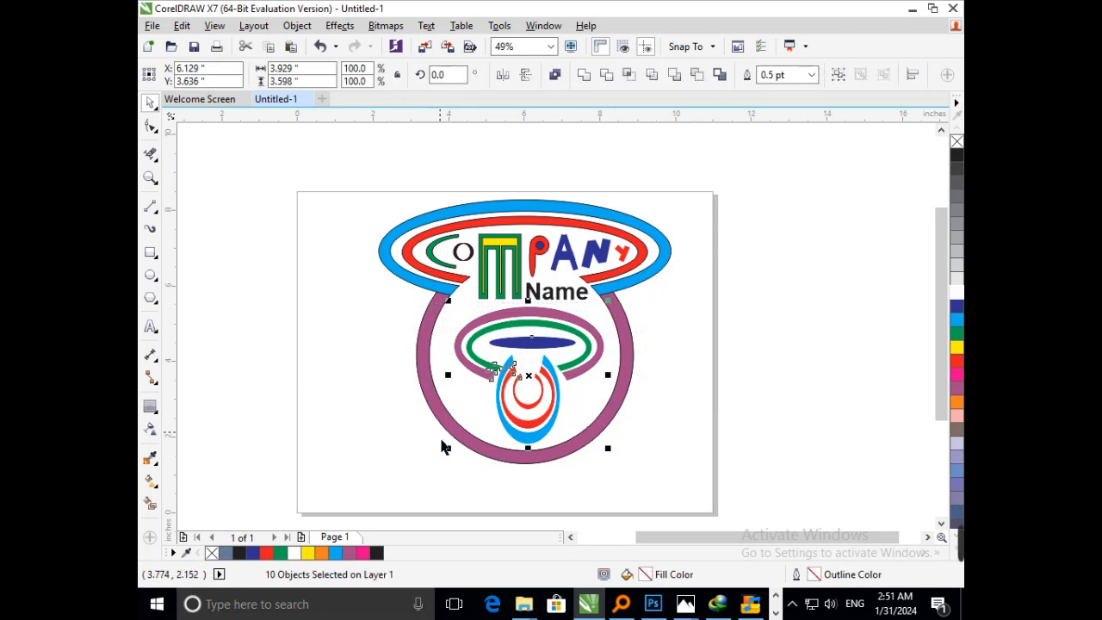
{"action": "left_click_drag", "start_coordinate": [443, 445], "coordinate": [467, 444]}
{"action": "left_click_drag", "start_coordinate": [535, 426], "coordinate": [535, 436]}
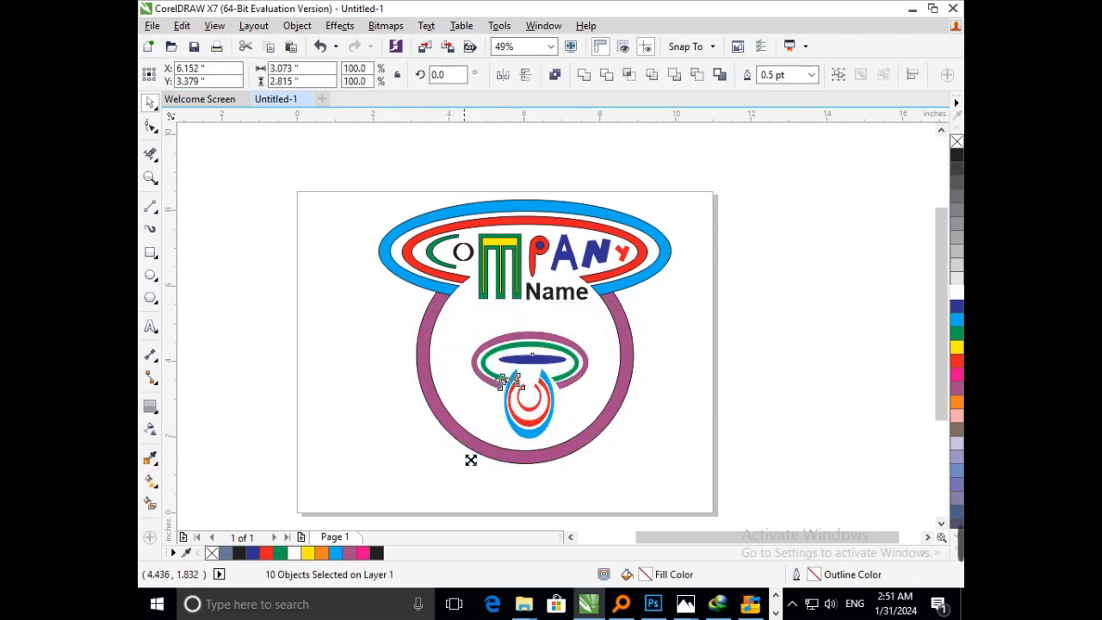
{"action": "left_click_drag", "start_coordinate": [465, 444], "coordinate": [462, 468]}
{"action": "left_click_drag", "start_coordinate": [531, 449], "coordinate": [531, 442]}
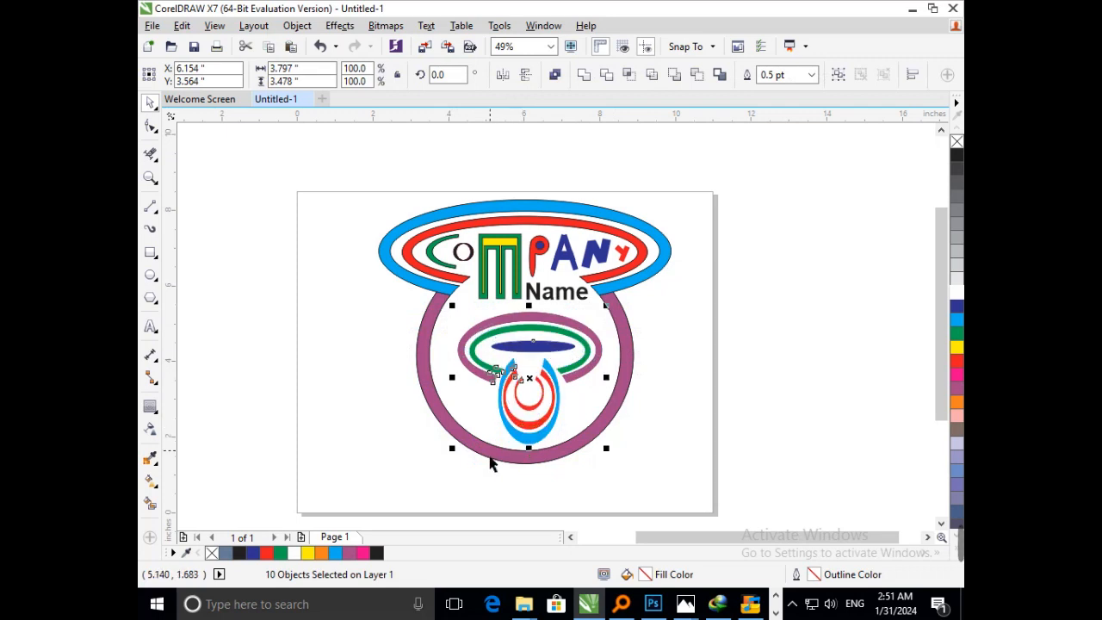
{"action": "left_click_drag", "start_coordinate": [460, 463], "coordinate": [465, 457]}
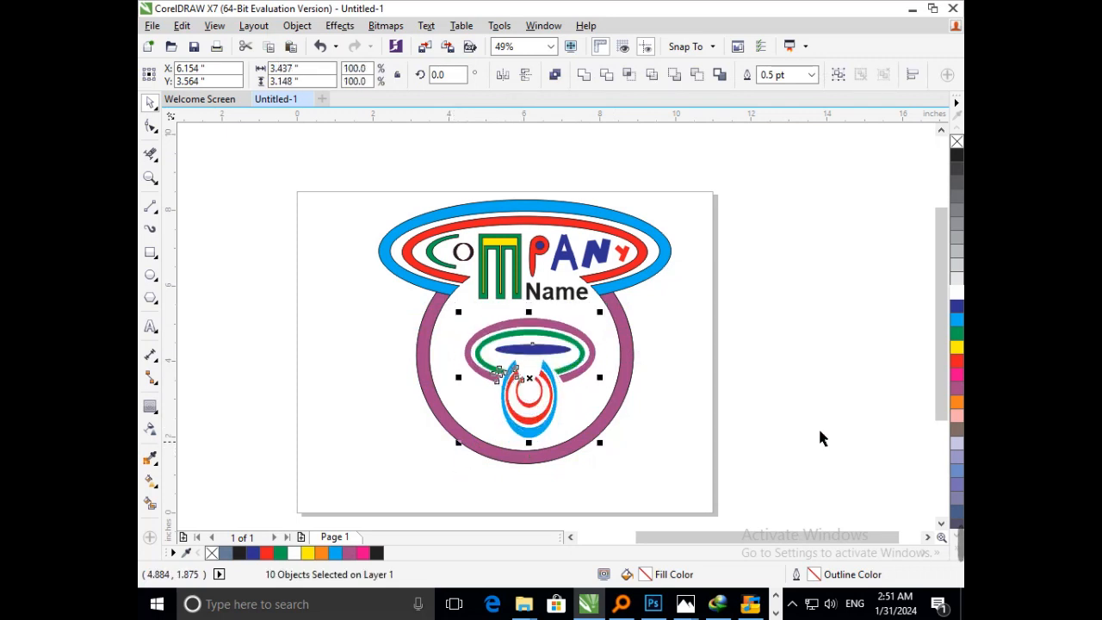
- Colour all the inner band and drop shapes black and deselect them
{"action": "right_click", "coordinate": [957, 156]}
{"action": "left_click", "coordinate": [760, 450]}
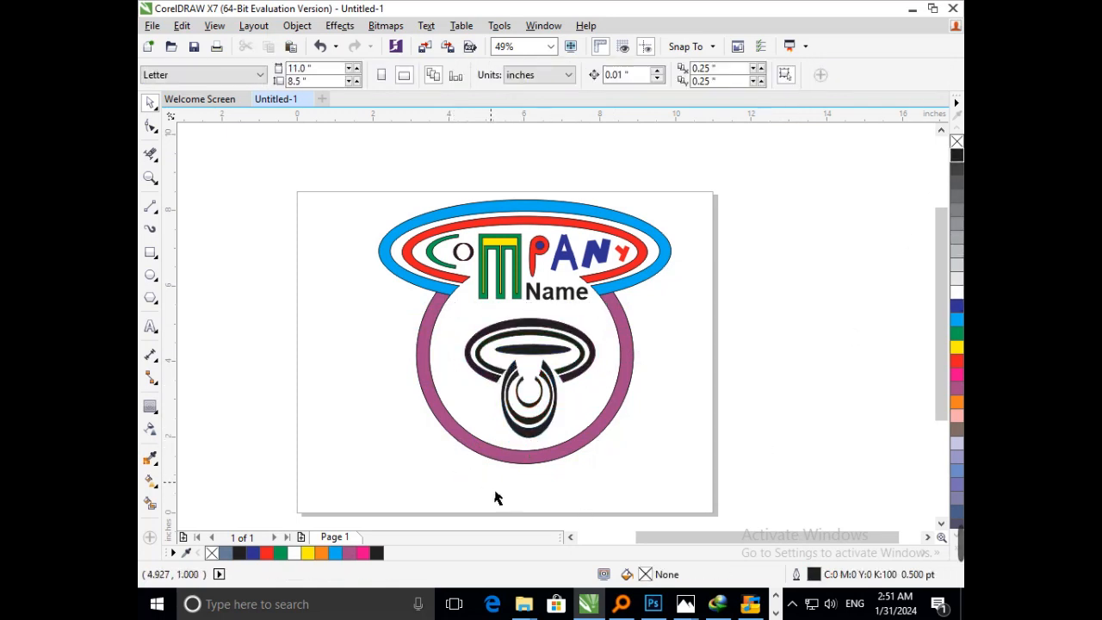
{"action": "scroll", "coordinate": [551, 375], "scroll_direction": "down", "scroll_amount": 2}
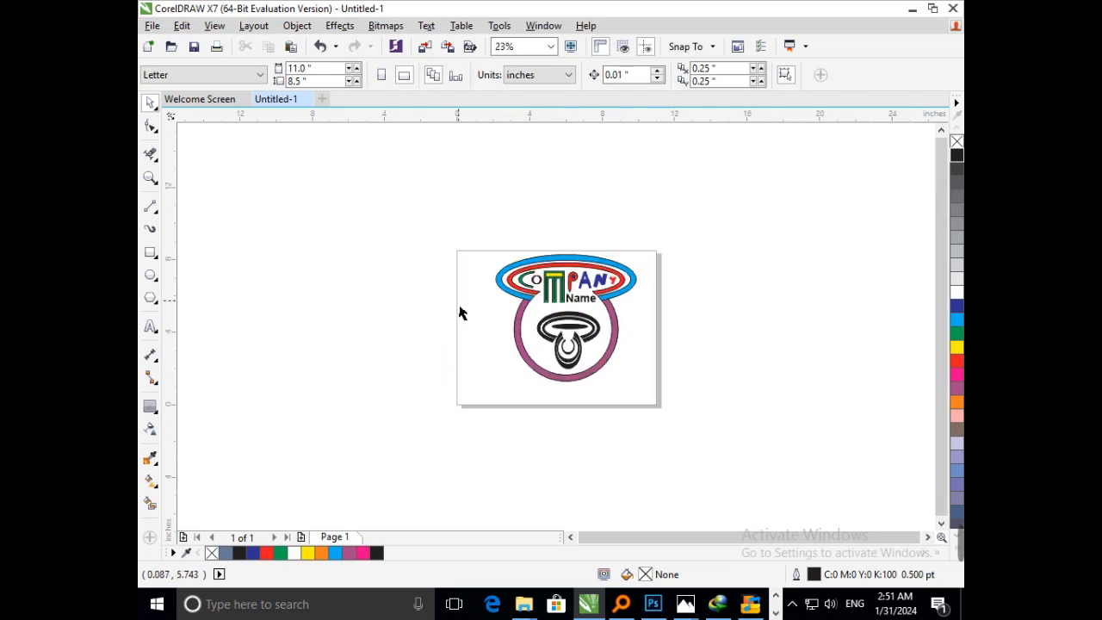
{"action": "scroll", "coordinate": [723, 466], "scroll_direction": "up", "scroll_amount": 2}
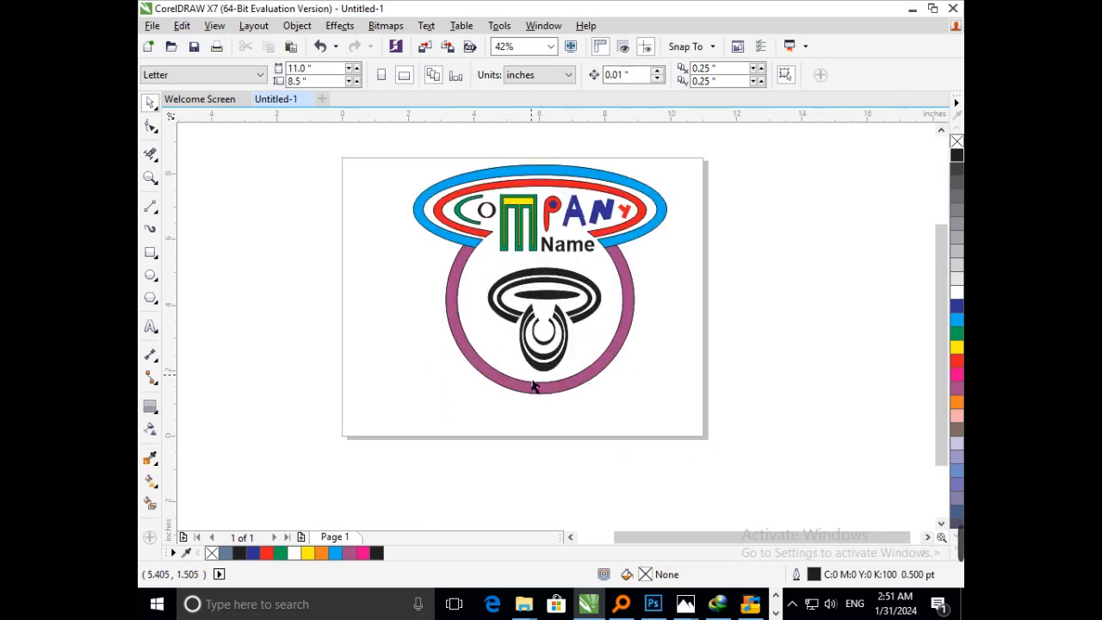
- Select the lower drop-shaped bands, colour them dark blue and deselect them
{"action": "left_click_drag", "start_coordinate": [651, 431], "coordinate": [504, 332]}
{"action": "left_click_drag", "start_coordinate": [591, 437], "coordinate": [531, 321]}
{"action": "left_click", "coordinate": [957, 308]}
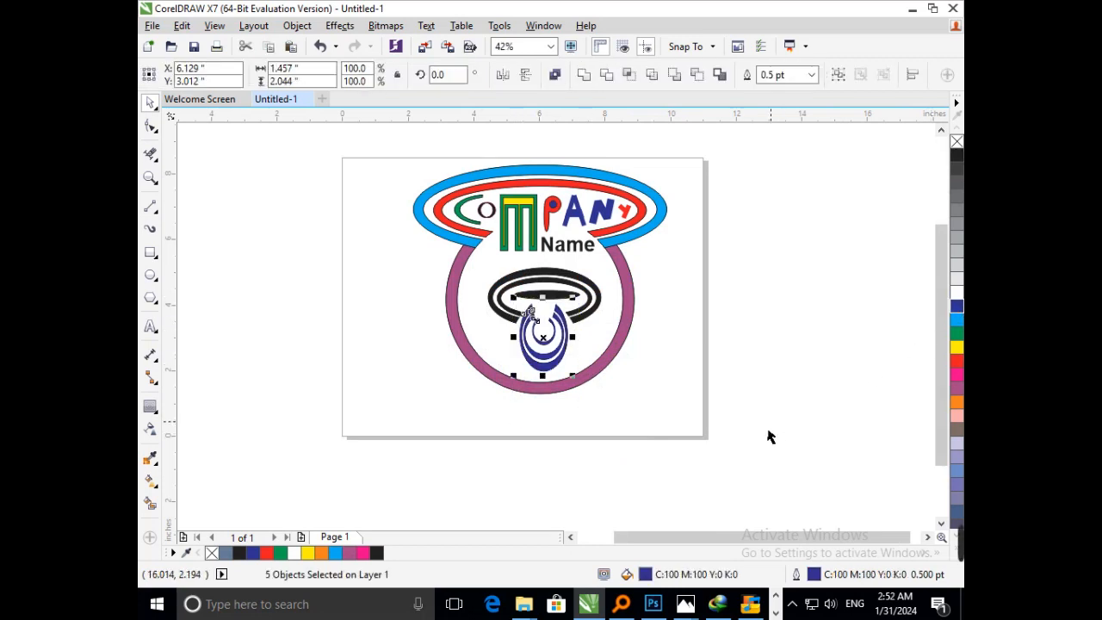
{"action": "left_click", "coordinate": [673, 437]}
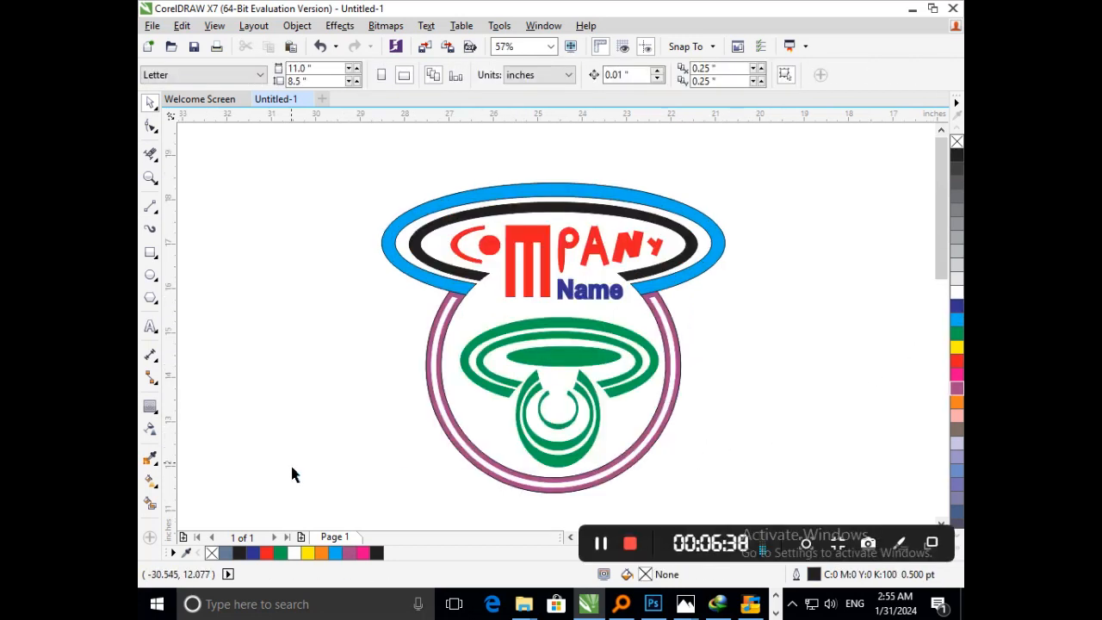